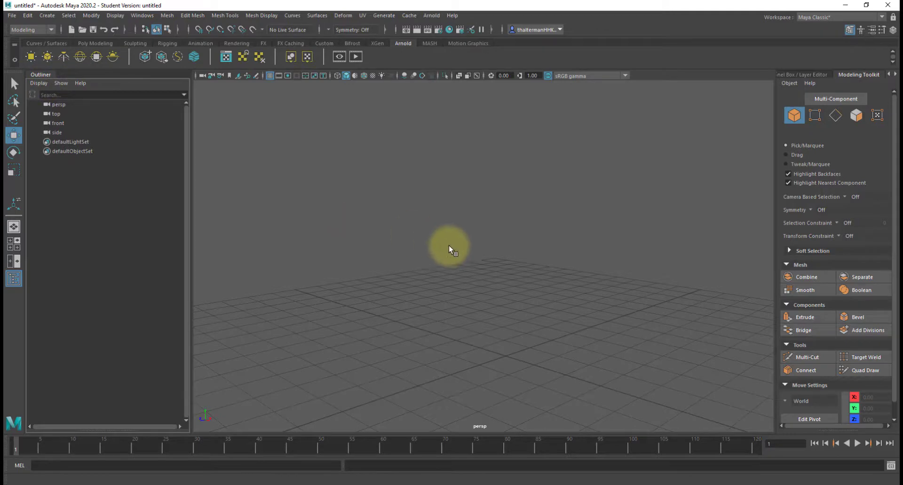
# Start a new, empty scene in place of the current untitled one
pyautogui.click(11, 16)
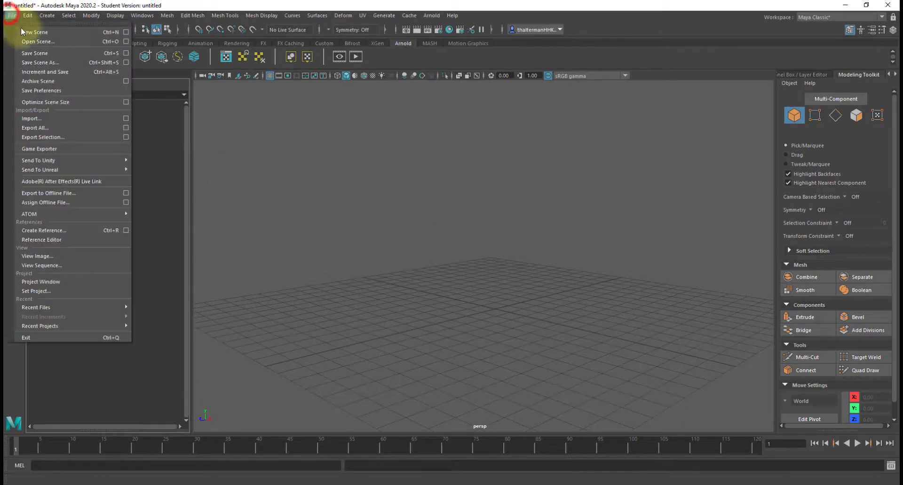
pyautogui.click(25, 29)
pyautogui.click(462, 252)
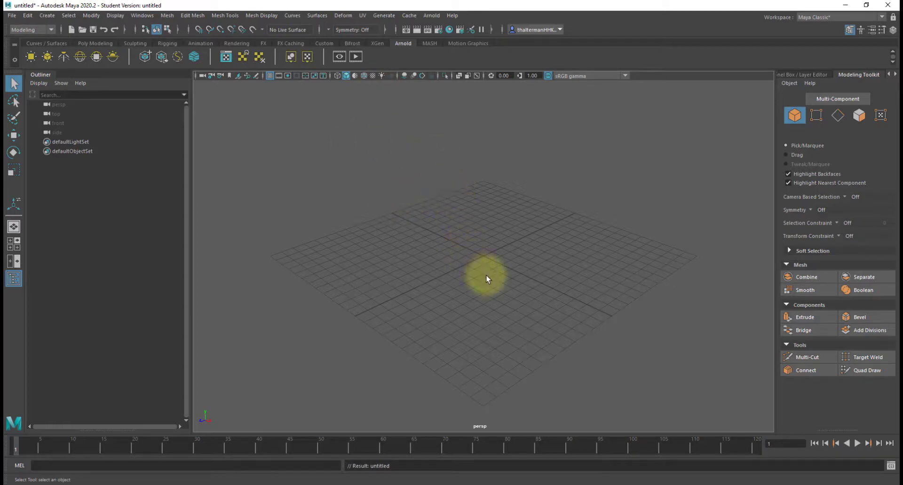
pyautogui.keyDown('alt'); pyautogui.moveTo(486, 278); pyautogui.dragTo(480, 274); pyautogui.keyUp('alt')
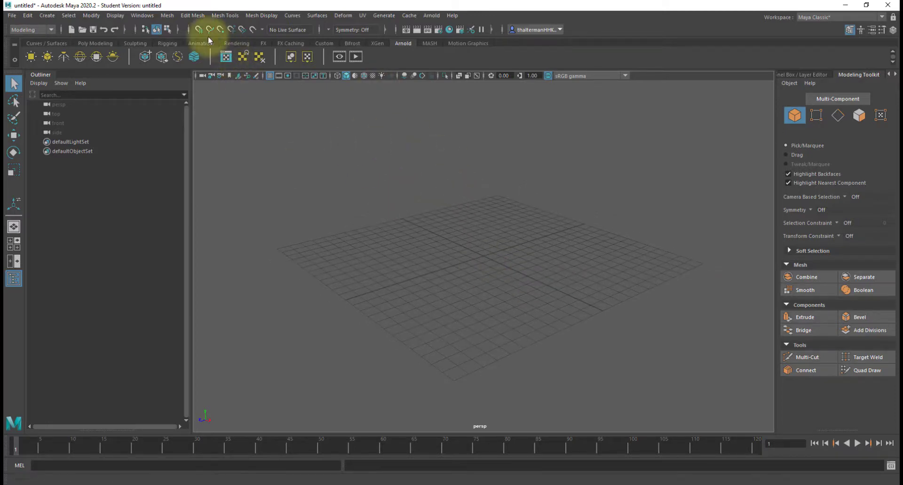
# Set the linear working unit to foot in the application preferences and save them
pyautogui.click(120, 17)
pyautogui.moveTo(144, 18)
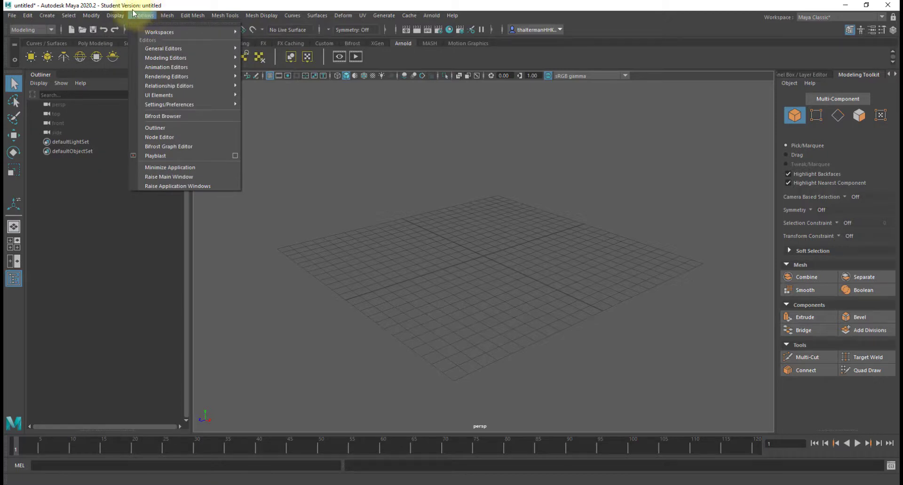
pyautogui.moveTo(116, 16)
pyautogui.click(408, 144)
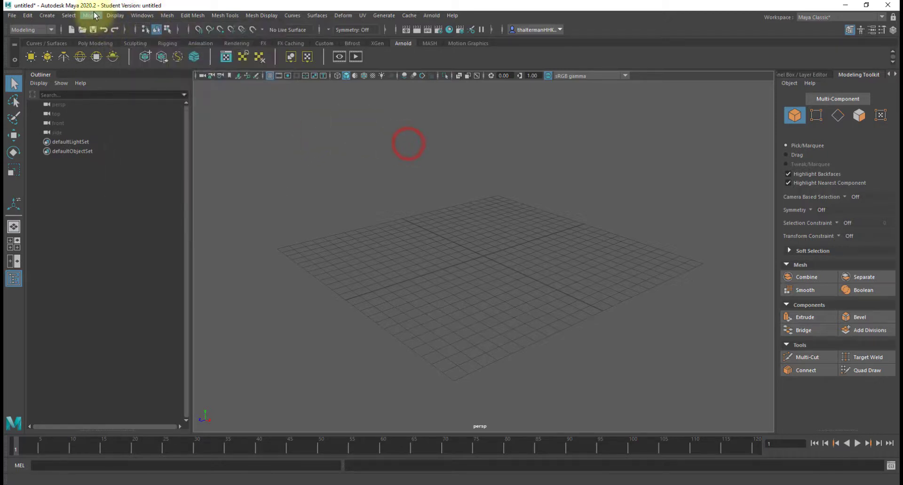
pyautogui.click(92, 15)
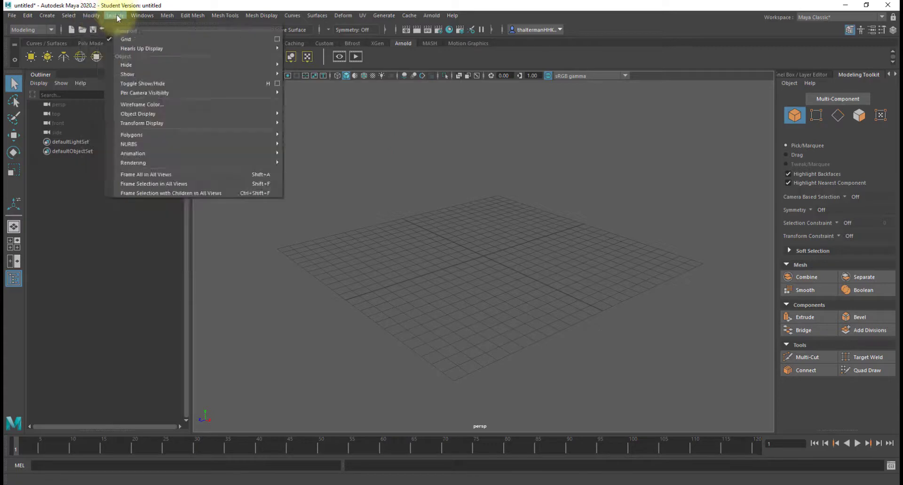
pyautogui.moveTo(120, 18)
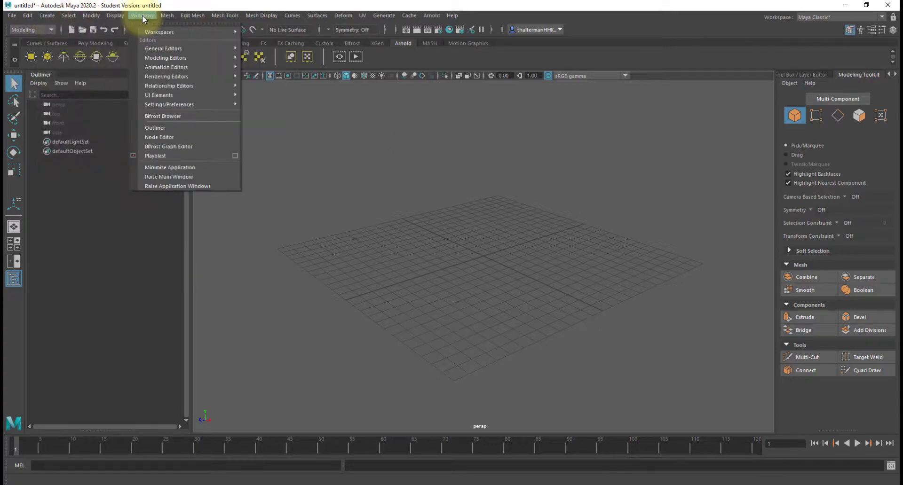
pyautogui.moveTo(173, 105)
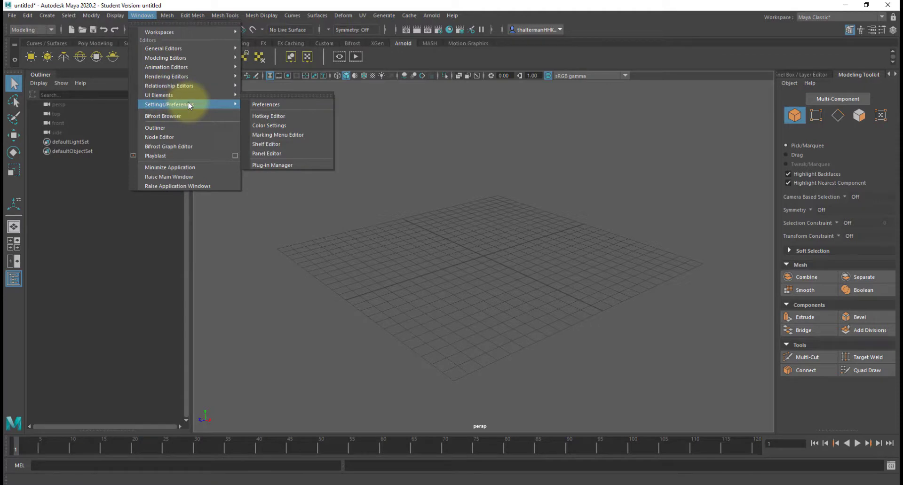
pyautogui.click(292, 106)
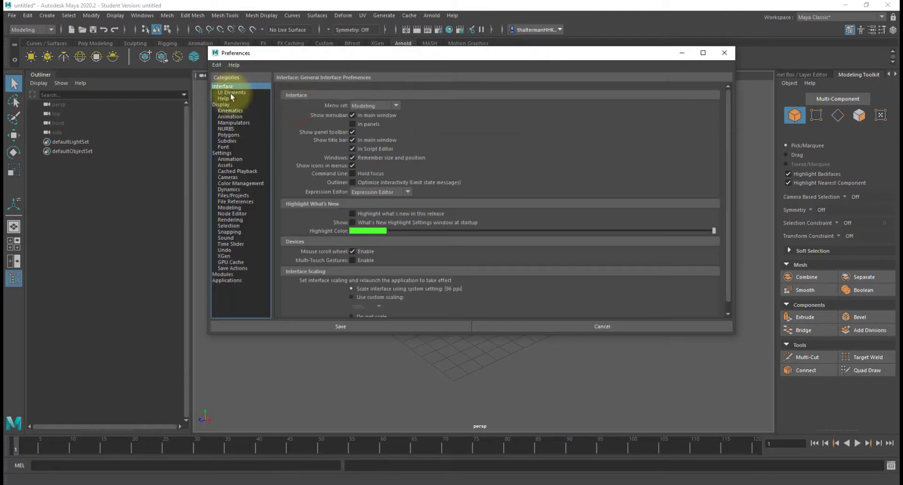
pyautogui.click(228, 154)
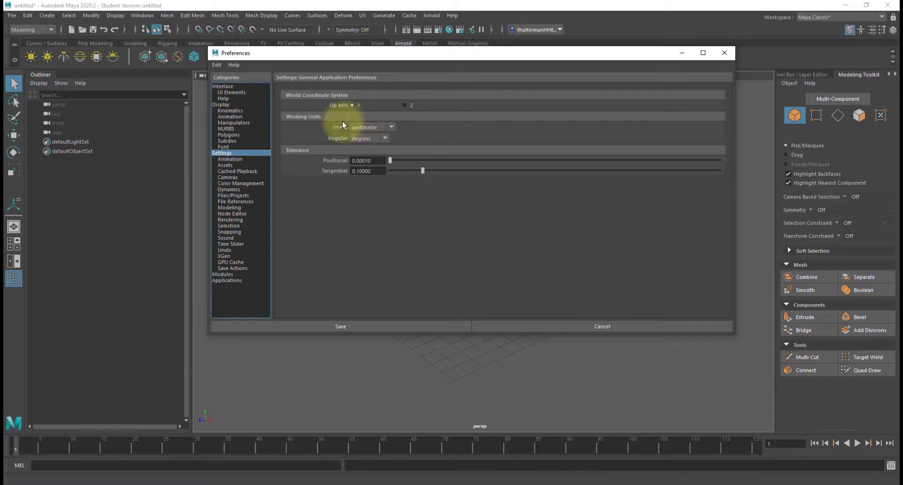
pyautogui.click(394, 128)
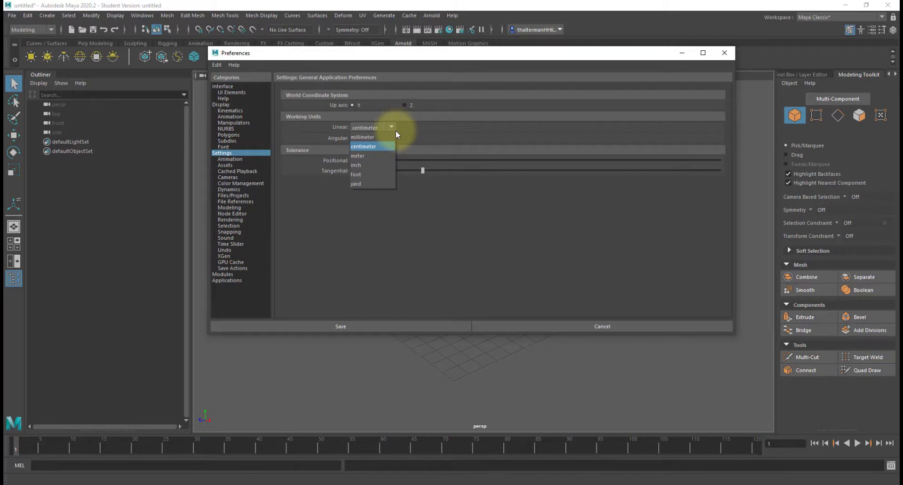
pyautogui.click(379, 173)
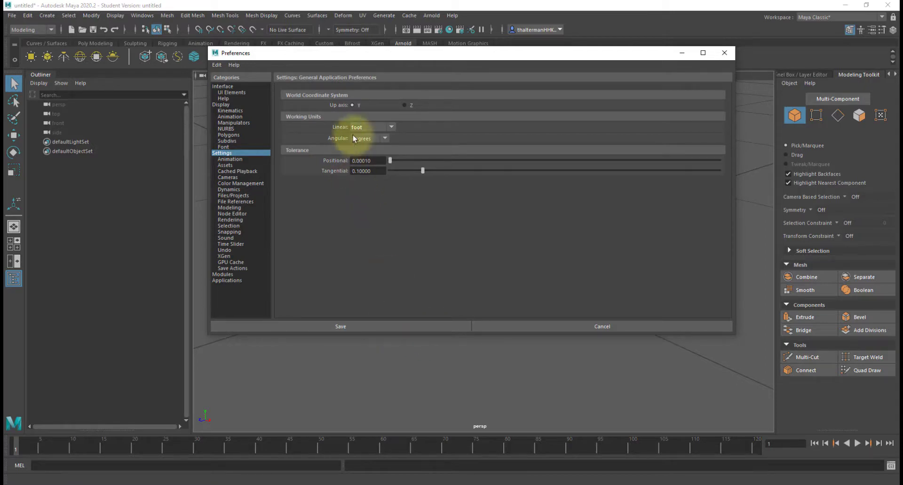
pyautogui.click(345, 326)
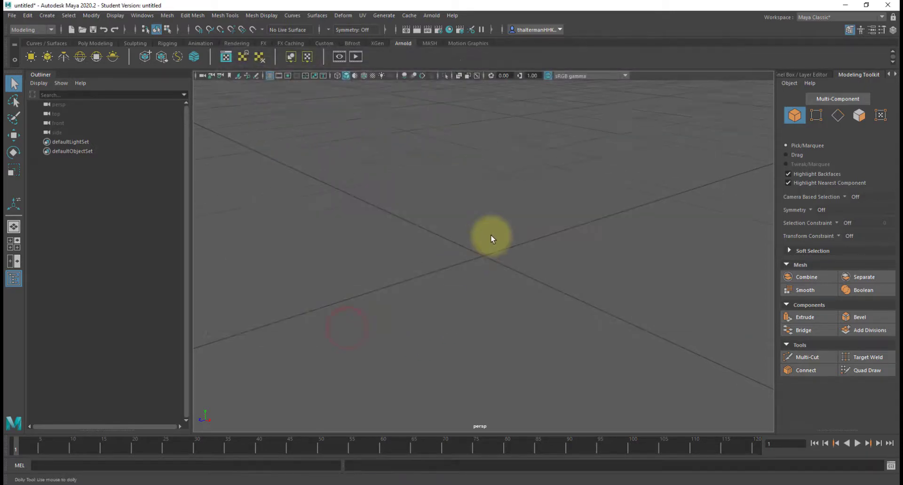
# Examine the cannon reference images, especially the stepped side profile of the wooden carriage
pyautogui.moveTo(479, 292)
pyautogui.keyDown('alt'); pyautogui.mouseDown()
pyautogui.moveTo(421, 302)
pyautogui.moveTo(518, 274)
pyautogui.moveTo(530, 288)
pyautogui.moveTo(507, 300)
pyautogui.moveTo(475, 278)
pyautogui.mouseUp(); pyautogui.keyUp('alt')
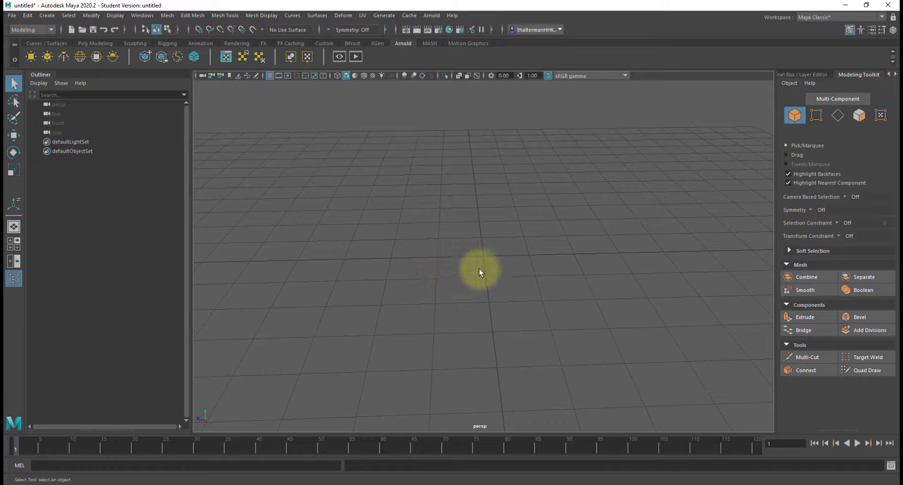
pyautogui.keyDown('alt'); pyautogui.moveTo(463, 303); pyautogui.dragTo(490, 287); pyautogui.keyUp('alt')
pyautogui.scroll(3, 490, 289)
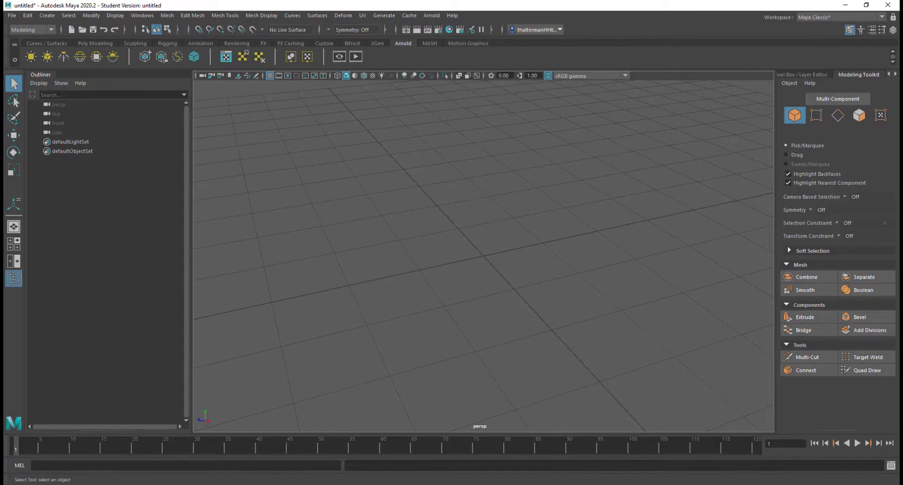
pyautogui.moveTo(743, 0); pyautogui.dragTo(461, 82, button='right')
pyautogui.scroll(-4, 515, 306)
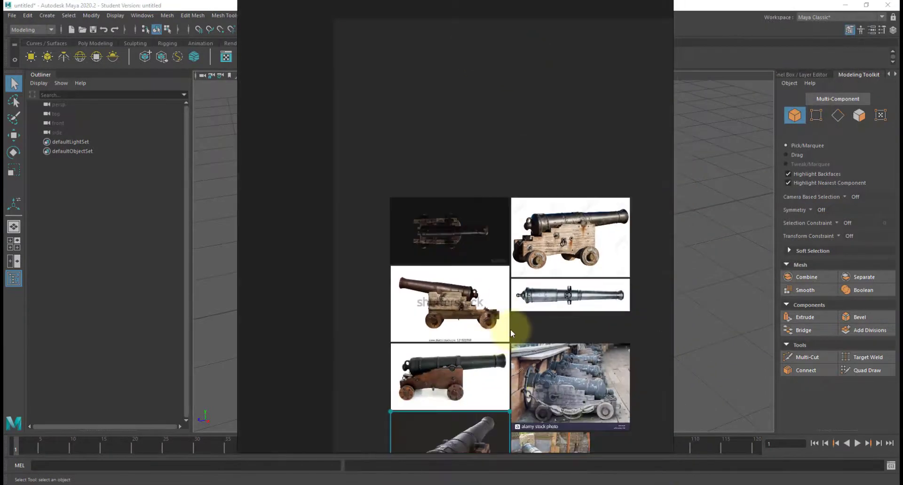
pyautogui.moveTo(515, 327); pyautogui.dragTo(448, 213, button='middle')
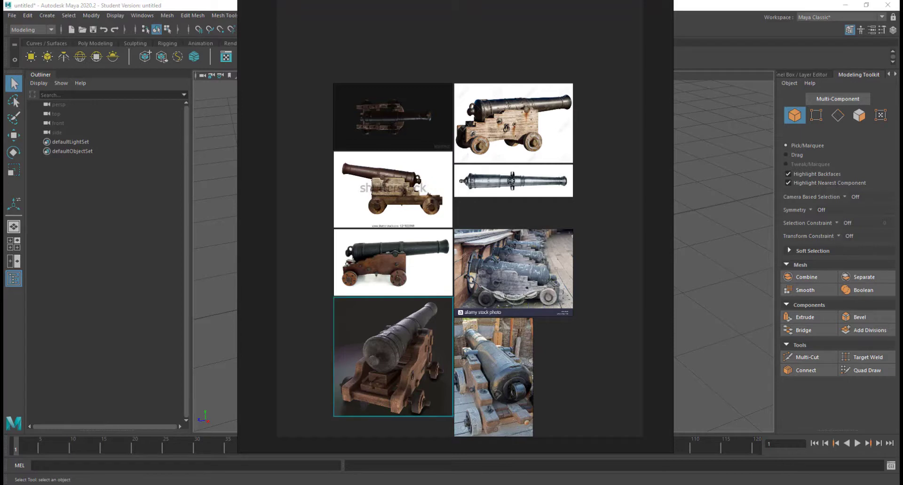
pyautogui.moveTo(371, 179)
pyautogui.mouseDown()
pyautogui.moveTo(373, 197)
pyautogui.moveTo(397, 207)
pyautogui.moveTo(439, 203)
pyautogui.moveTo(405, 179)
pyautogui.moveTo(372, 179)
pyautogui.mouseUp()
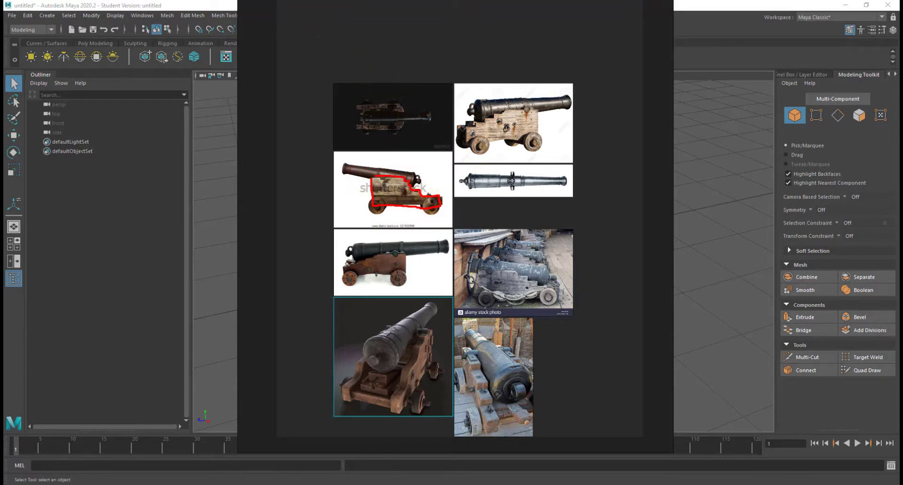
pyautogui.moveTo(598, 35); pyautogui.dragTo(665, 0, button='right')
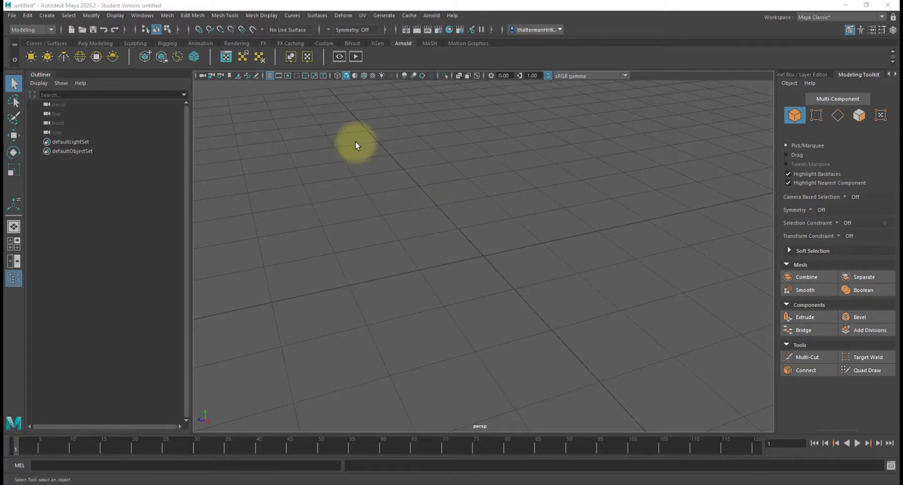
# Create a polygon cube at the centre of the grid
pyautogui.moveTo(517, 293)
pyautogui.keyDown('alt'); pyautogui.mouseDown()
pyautogui.moveTo(447, 274)
pyautogui.moveTo(447, 285)
pyautogui.mouseUp(); pyautogui.keyUp('alt')
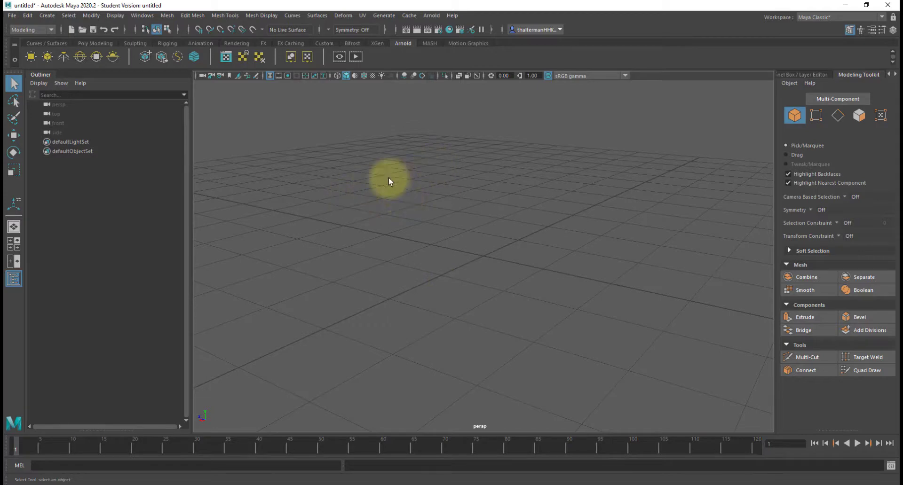
pyautogui.keyDown('alt'); pyautogui.moveTo(344, 245); pyautogui.dragTo(433, 250); pyautogui.keyUp('alt')
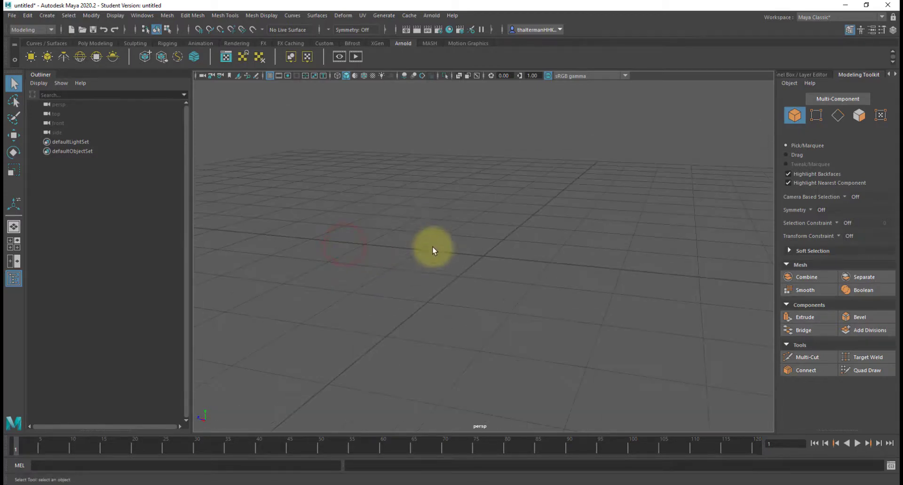
pyautogui.keyDown('shift'); pyautogui.rightClick(439, 251); pyautogui.keyUp('shift')
pyautogui.click(437, 276)
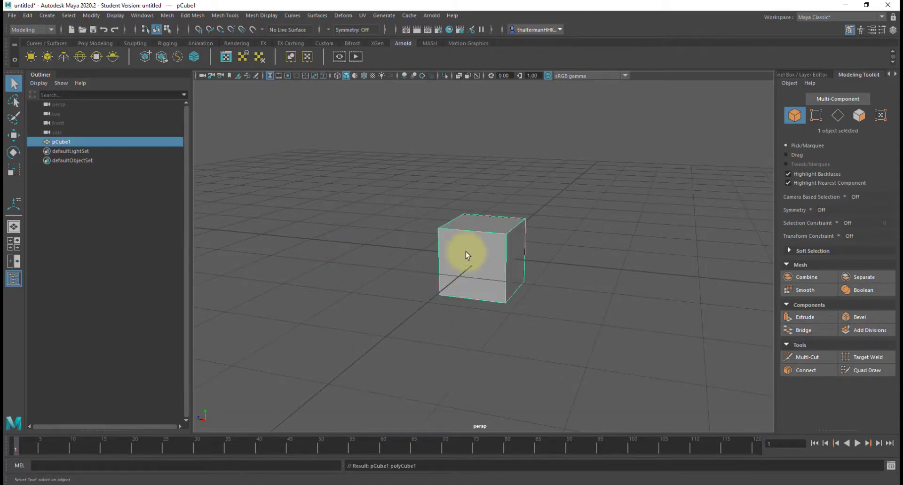
# Activate the Scale tool for the cube and display its transform channels
pyautogui.press('r')
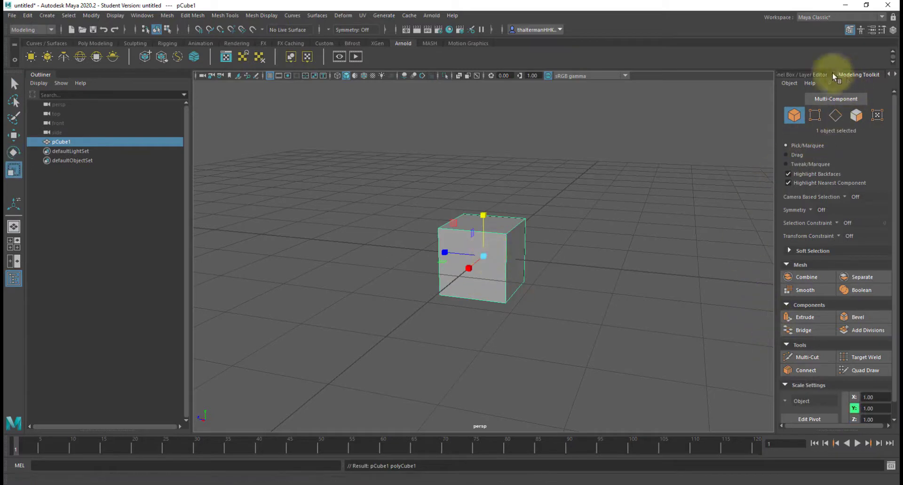
pyautogui.click(816, 74)
pyautogui.click(894, 148)
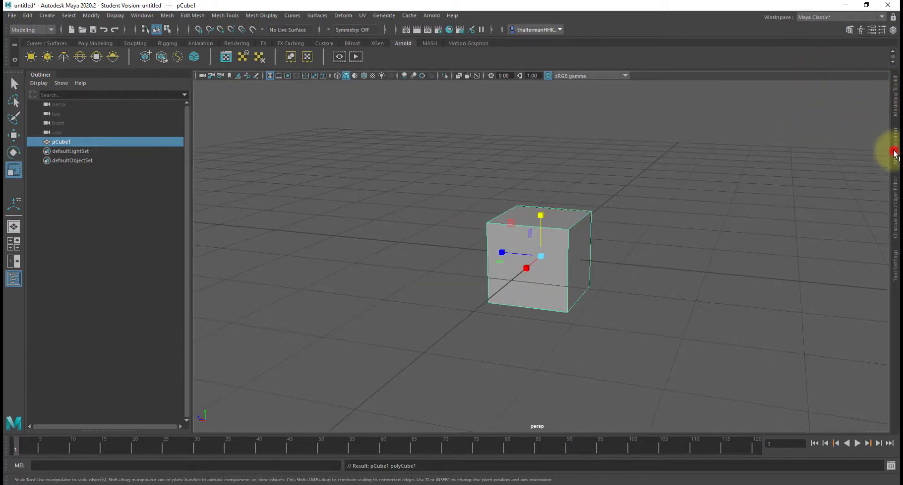
pyautogui.click(762, 74)
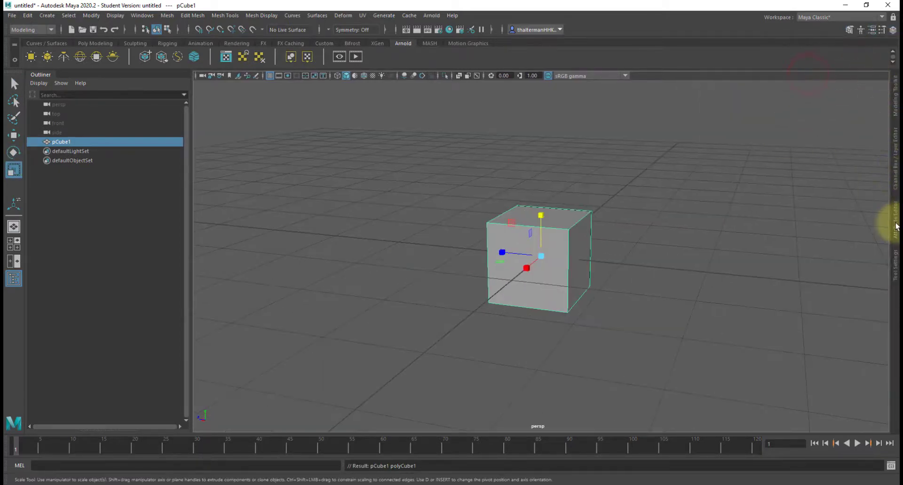
pyautogui.click(895, 224)
pyautogui.click(780, 74)
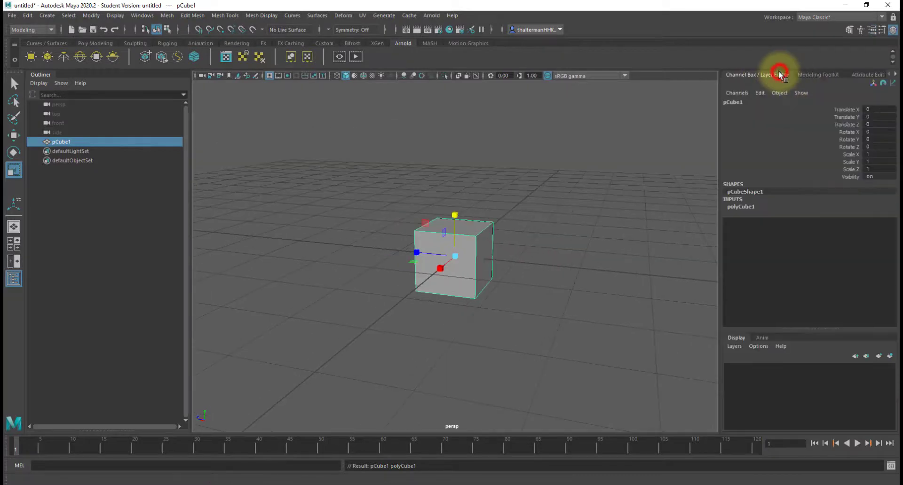
# Scale the cube freehand into an upright slab, about 0.59 in X, 1.6 in Y and 2.15 in Z
pyautogui.click(873, 154)
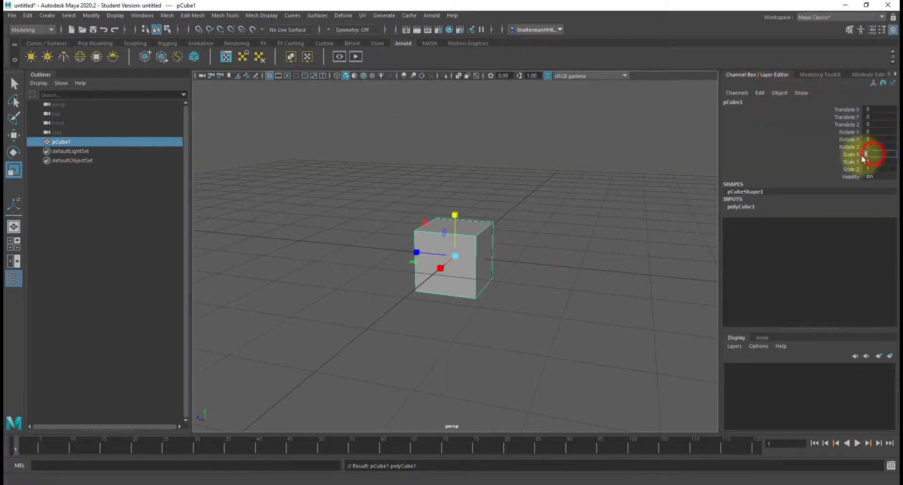
pyautogui.moveTo(413, 252); pyautogui.dragTo(367, 249)
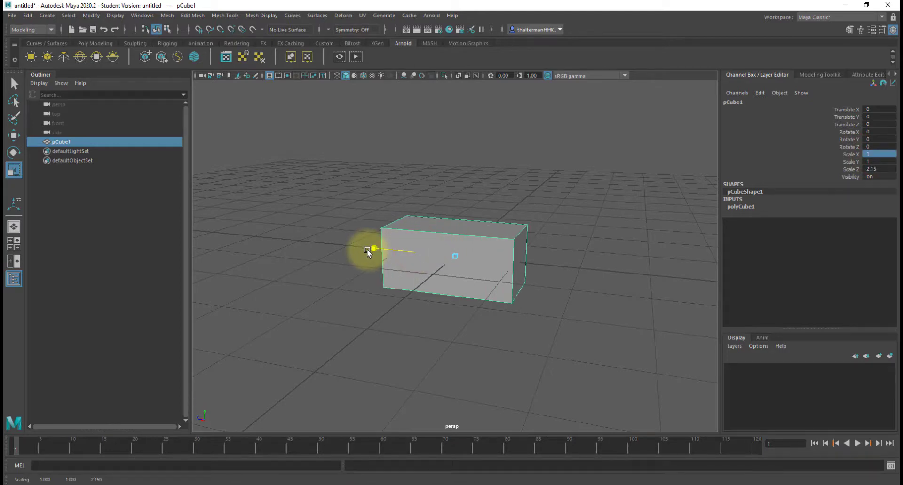
pyautogui.moveTo(367, 250); pyautogui.dragTo(366, 249)
pyautogui.moveTo(454, 214); pyautogui.dragTo(452, 188)
pyautogui.moveTo(441, 272); pyautogui.dragTo(458, 261)
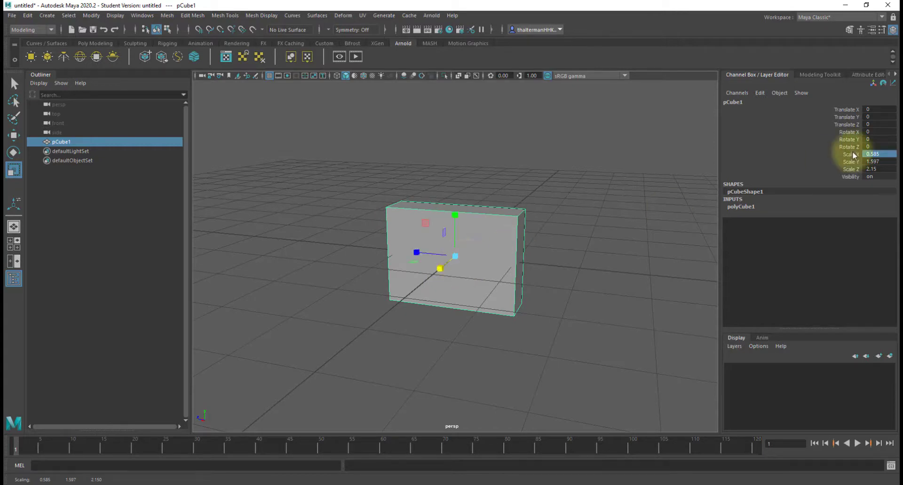
# Set the cube's scale to 0.5 in X, 2 in Y and 4 in Z
pyautogui.doubleClick(875, 154)
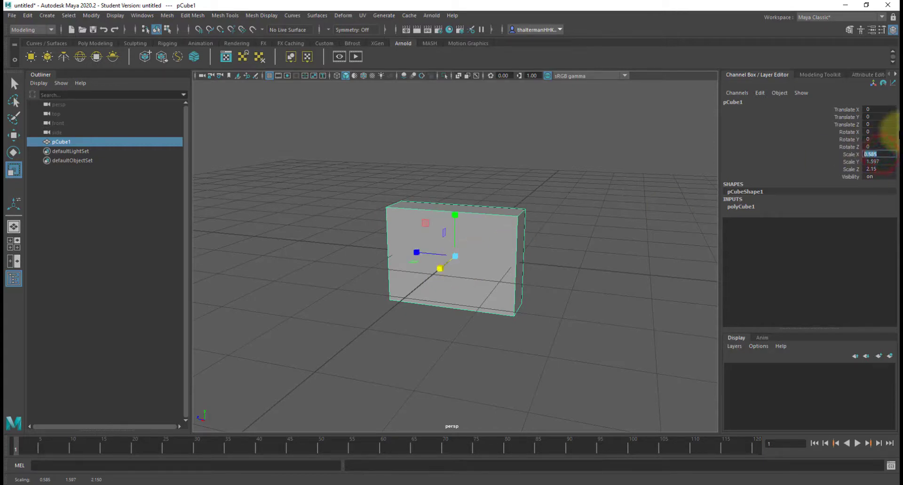
pyautogui.write('.5')
pyautogui.press('Tab')
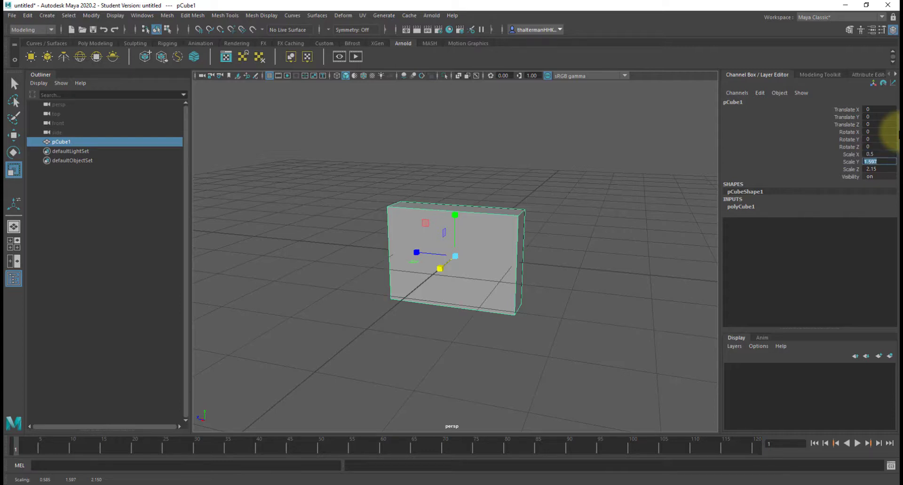
pyautogui.write('2')
pyautogui.press('Tab')
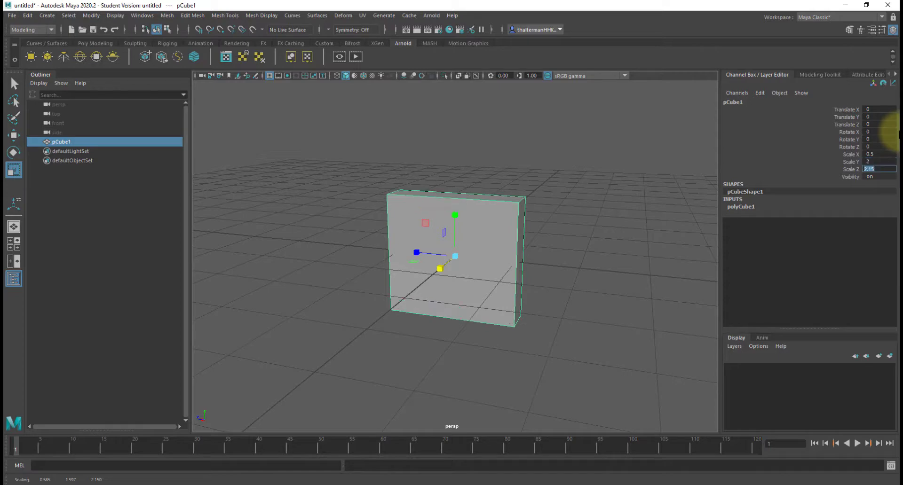
pyautogui.write('4')
pyautogui.press('Tab')
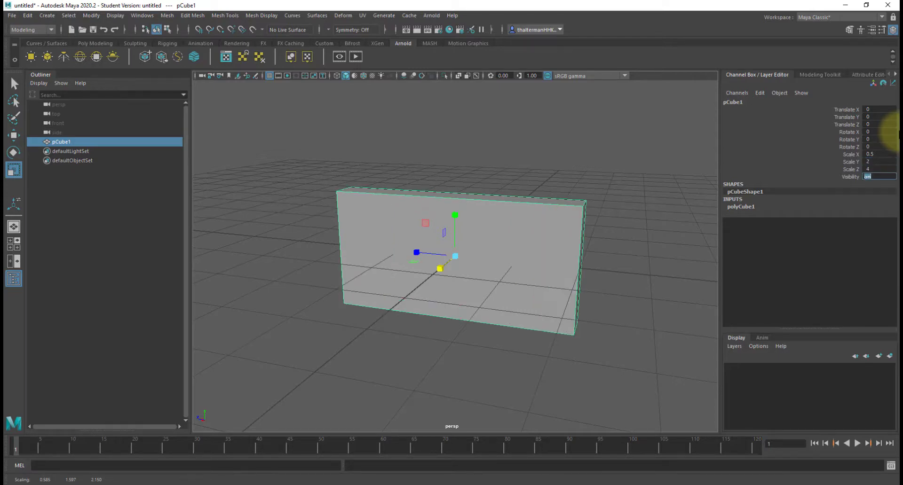
# Set the cube's Z scale to 2
pyautogui.keyDown('alt'); pyautogui.moveTo(594, 371); pyautogui.dragTo(560, 377); pyautogui.keyUp('alt')
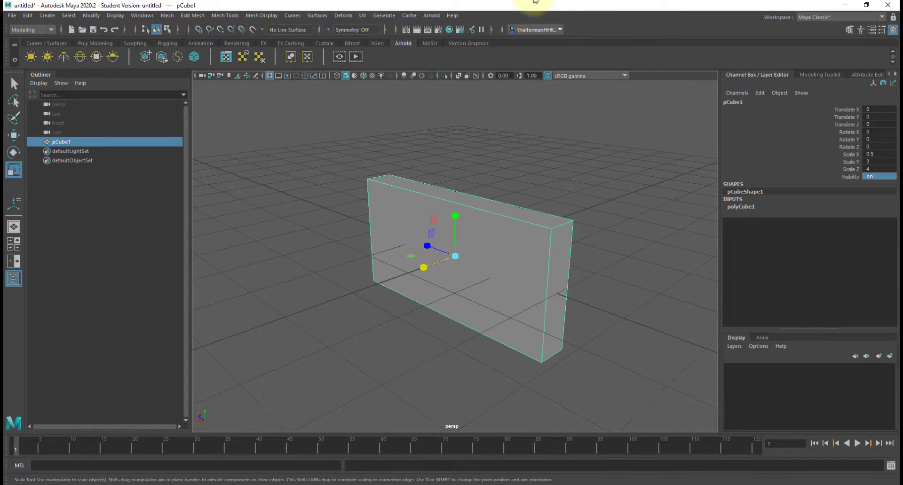
pyautogui.keyDown('alt'); pyautogui.moveTo(544, 290); pyautogui.dragTo(574, 302); pyautogui.keyUp('alt')
pyautogui.click(878, 170)
pyautogui.write('2')
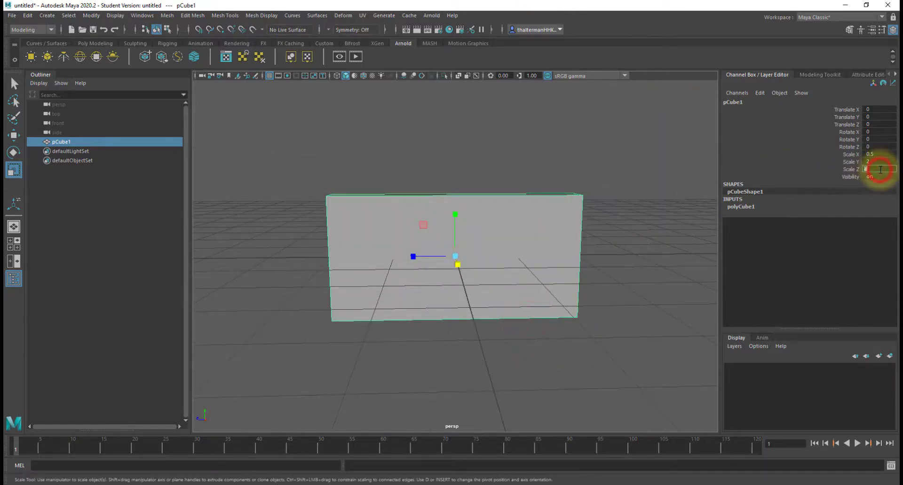
pyautogui.press('Return')
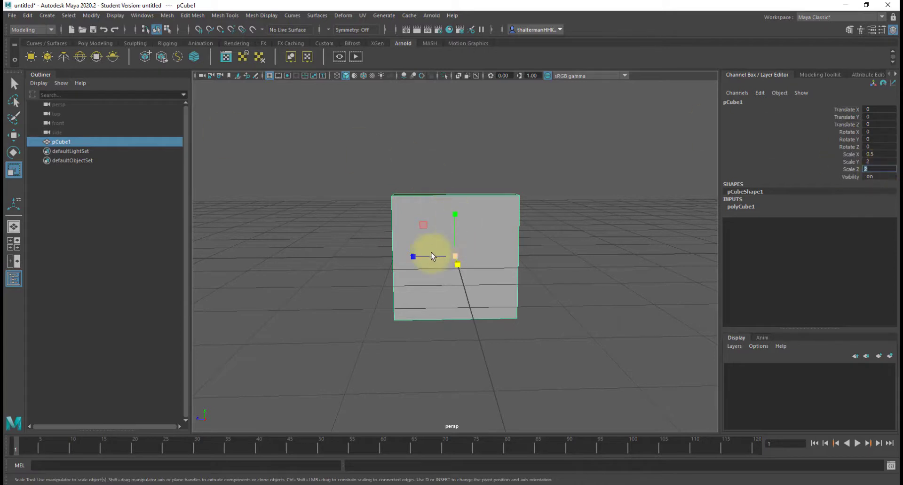
# Move the slab along the Z axis to about 1.82
pyautogui.press('w')
pyautogui.click(411, 256)
pyautogui.moveTo(411, 258); pyautogui.dragTo(296, 262)
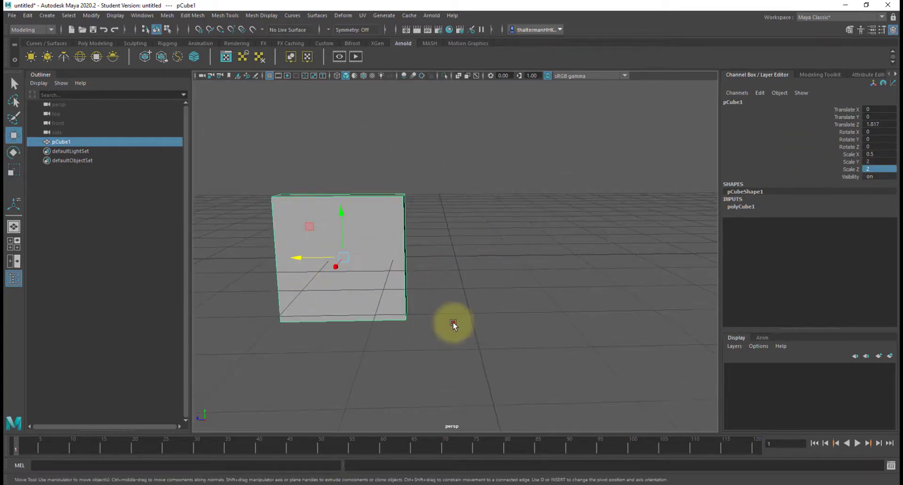
pyautogui.keyDown('alt'); pyautogui.moveTo(453, 321); pyautogui.dragTo(411, 205); pyautogui.keyUp('alt')
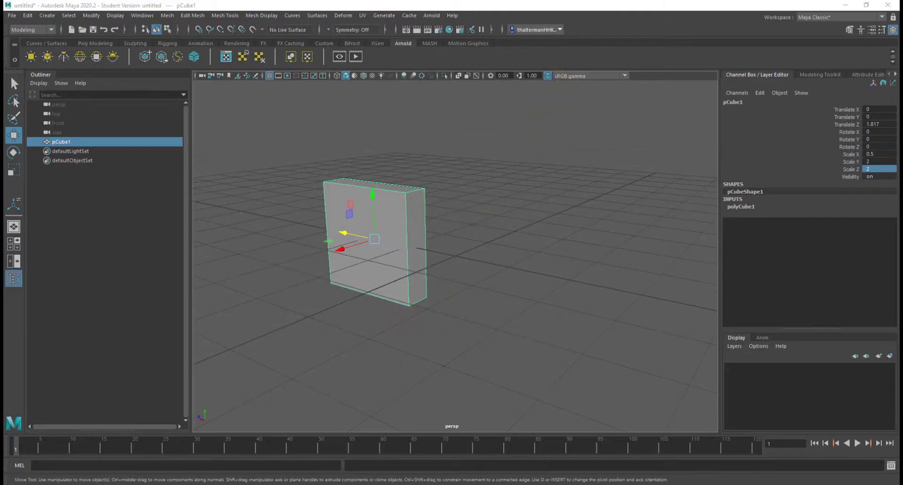
# Examine the side-view cannon reference, tracing the carriage's tall block, its descending steps and the long low base
pyautogui.moveTo(519, 1); pyautogui.dragTo(490, 71, button='right')
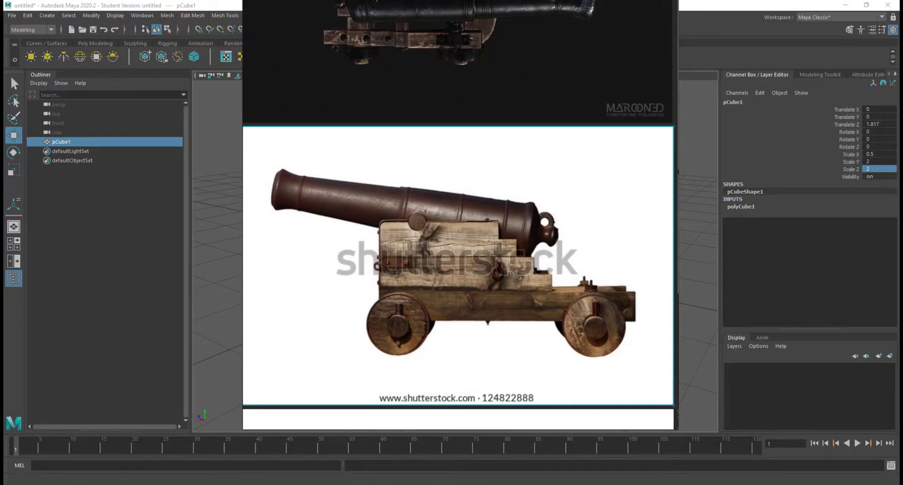
pyautogui.moveTo(380, 223)
pyautogui.mouseDown()
pyautogui.moveTo(388, 308)
pyautogui.moveTo(518, 326)
pyautogui.moveTo(494, 262)
pyautogui.moveTo(429, 214)
pyautogui.moveTo(382, 222)
pyautogui.mouseUp()
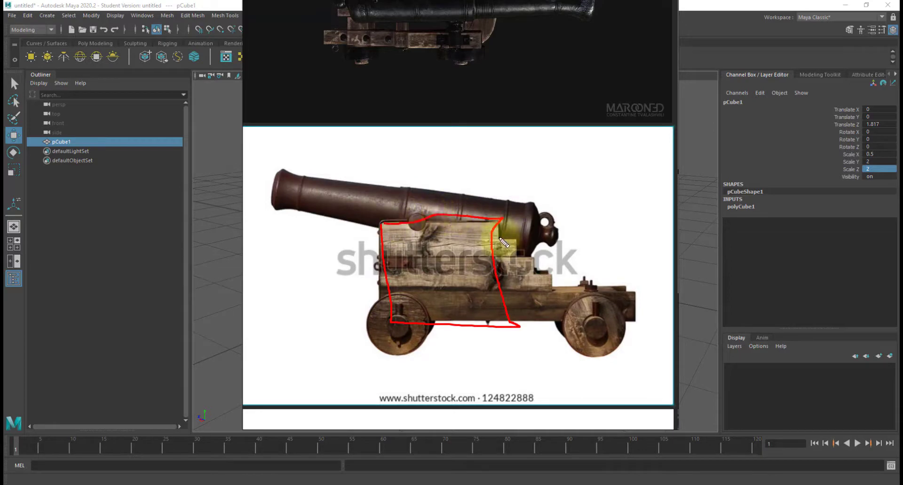
pyautogui.moveTo(501, 240)
pyautogui.mouseDown()
pyautogui.moveTo(482, 244)
pyautogui.moveTo(518, 244)
pyautogui.mouseUp()
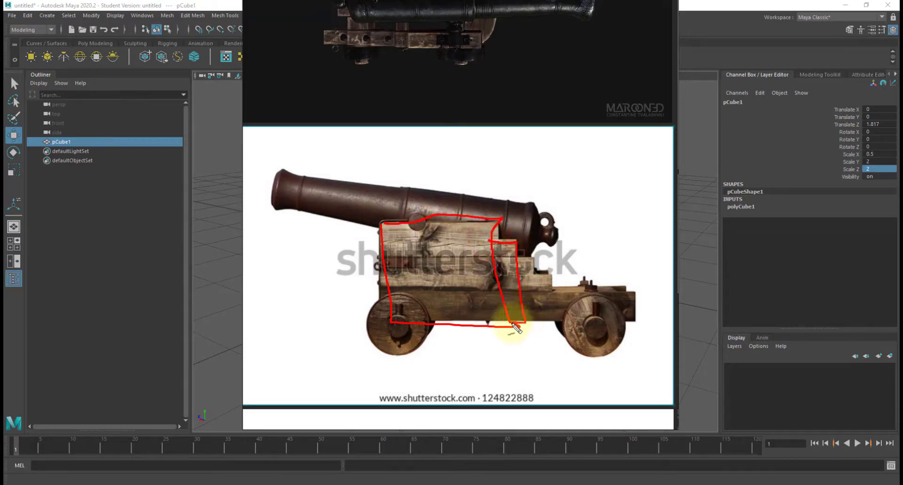
pyautogui.moveTo(533, 267)
pyautogui.mouseDown()
pyautogui.moveTo(534, 325)
pyautogui.moveTo(524, 322)
pyautogui.mouseUp()
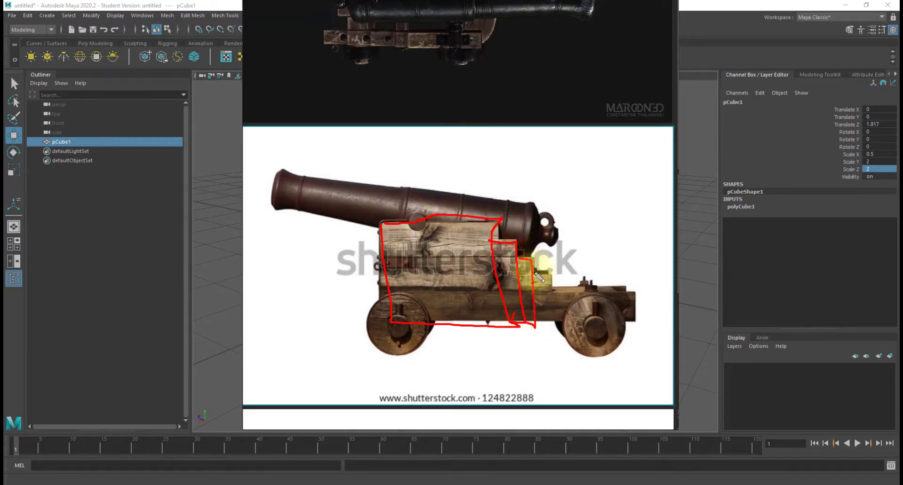
pyautogui.moveTo(549, 283)
pyautogui.mouseDown()
pyautogui.moveTo(550, 328)
pyautogui.moveTo(590, 325)
pyautogui.moveTo(635, 297)
pyautogui.moveTo(549, 290)
pyautogui.mouseUp()
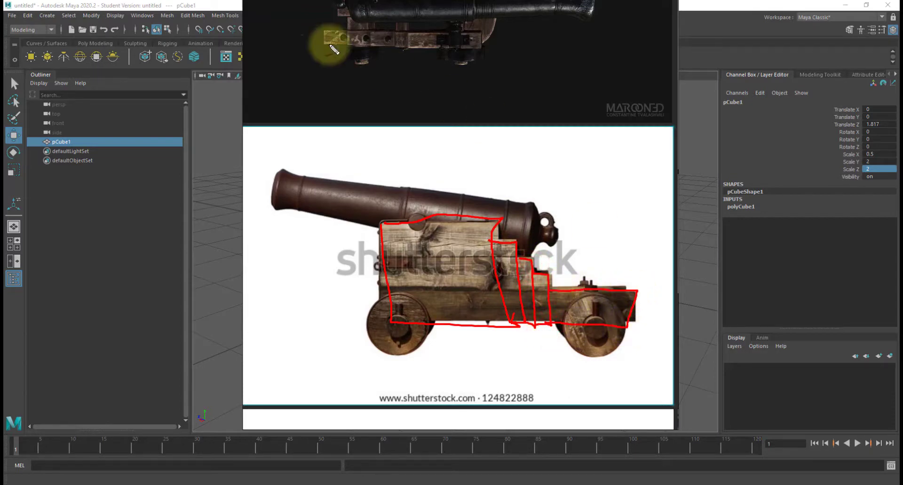
pyautogui.press('Escape')
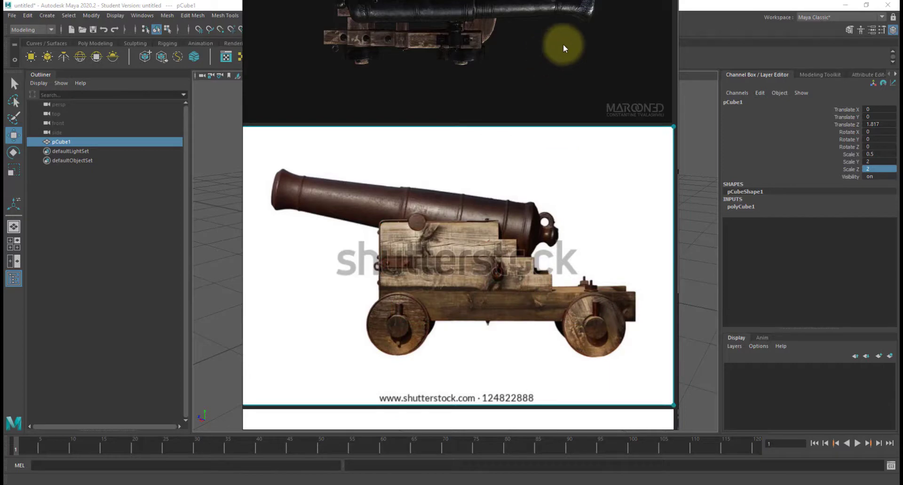
pyautogui.moveTo(563, 44)
pyautogui.mouseDown(button='right')
pyautogui.moveTo(567, 0)
pyautogui.moveTo(547, 0)
pyautogui.mouseUp(button='right')
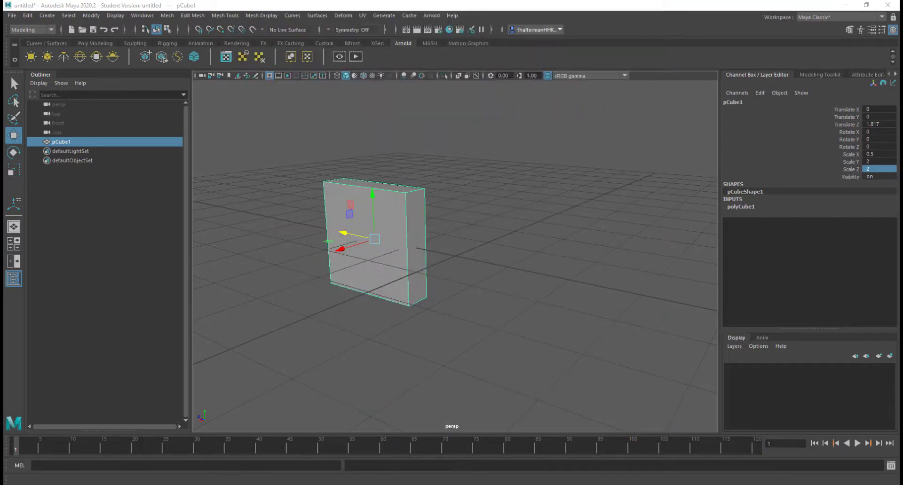
# Connect the slab's vertical edges with four segments to add horizontal edge loops around it
pyautogui.click(460, 283)
pyautogui.click(403, 264)
pyautogui.keyDown('alt'); pyautogui.moveTo(404, 271); pyautogui.dragTo(491, 284); pyautogui.keyUp('alt')
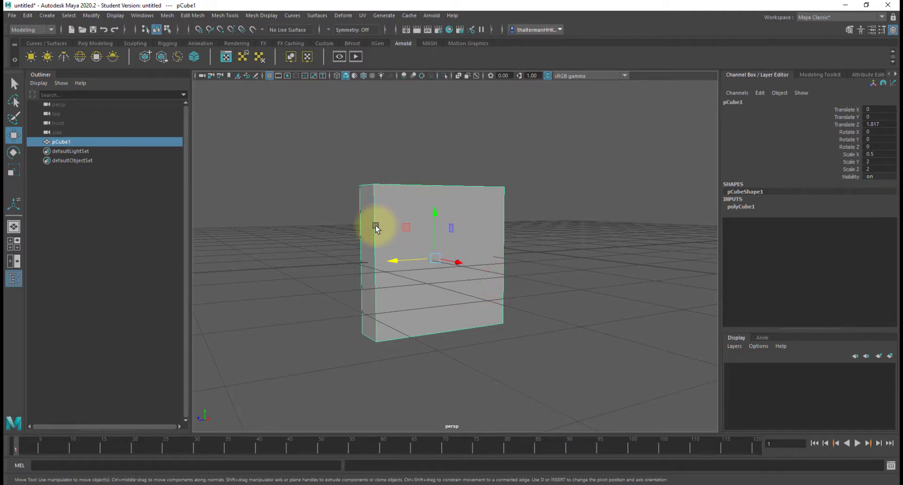
pyautogui.moveTo(376, 226); pyautogui.dragTo(362, 198, button='right')
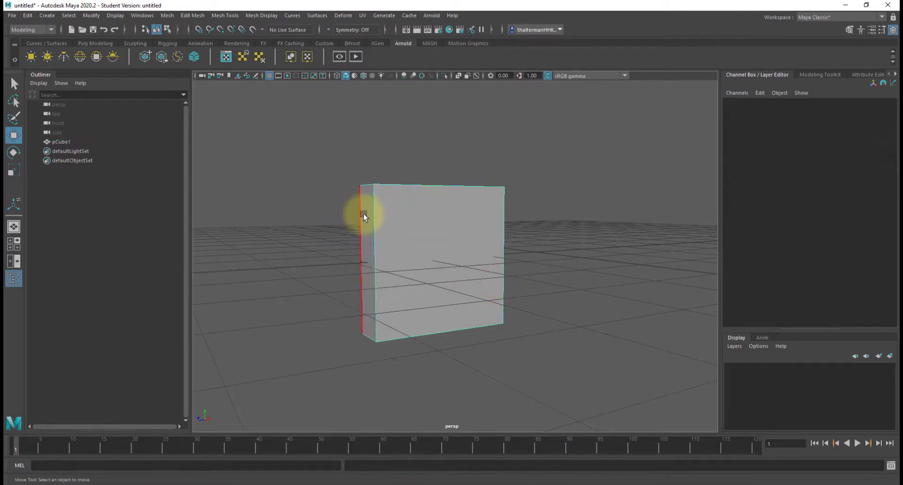
pyautogui.moveTo(592, 246); pyautogui.dragTo(592, 246)
pyautogui.keyDown('shift'); pyautogui.moveTo(514, 261); pyautogui.dragTo(511, 424, button='right'); pyautogui.keyUp('shift')
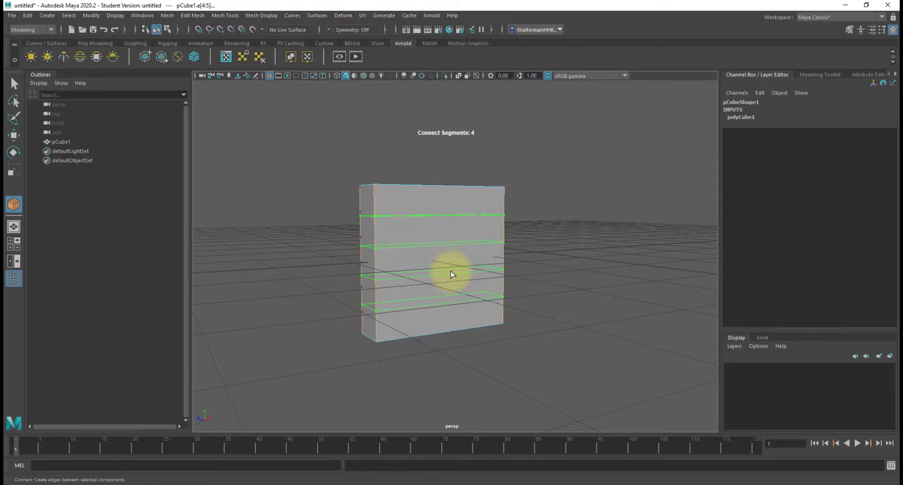
pyautogui.press('w')
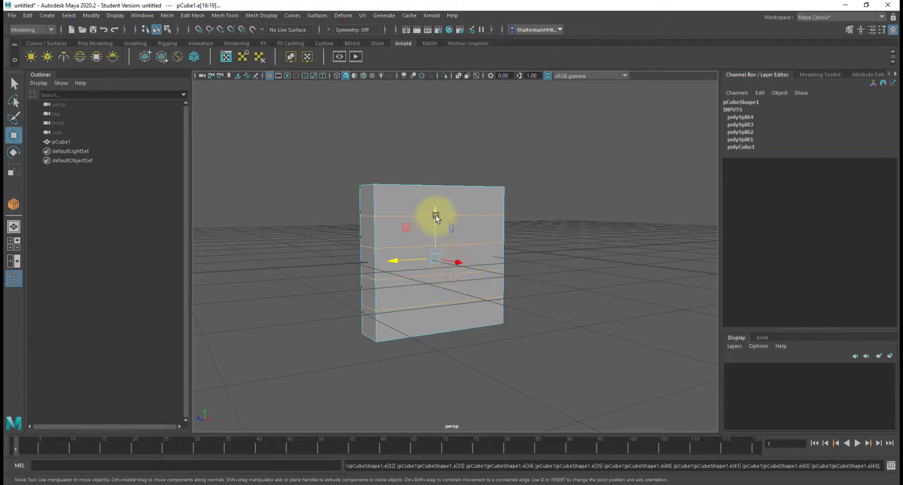
# Move the four horizontal edge loops slightly upward and adjust their vertical spacing so the bottom band is the tallest
pyautogui.moveTo(435, 213)
pyautogui.mouseDown()
pyautogui.moveTo(433, 222)
pyautogui.moveTo(438, 199)
pyautogui.mouseUp()
pyautogui.press('r')
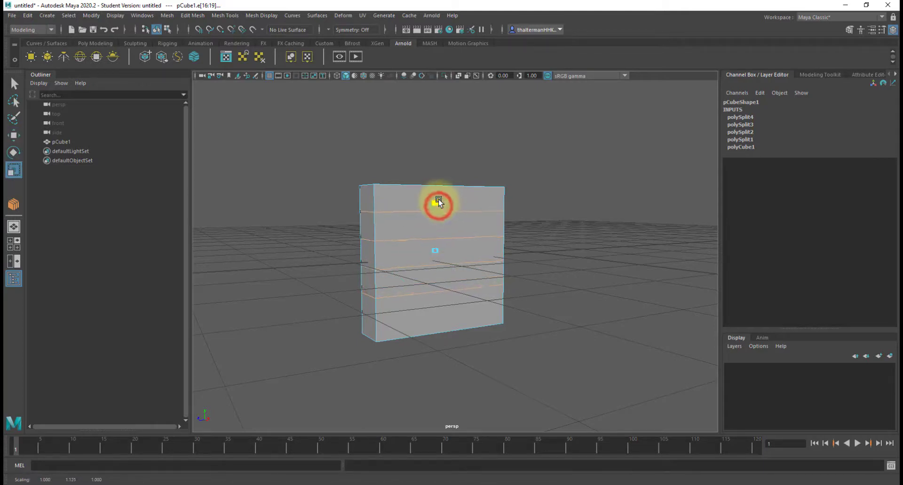
pyautogui.press('w')
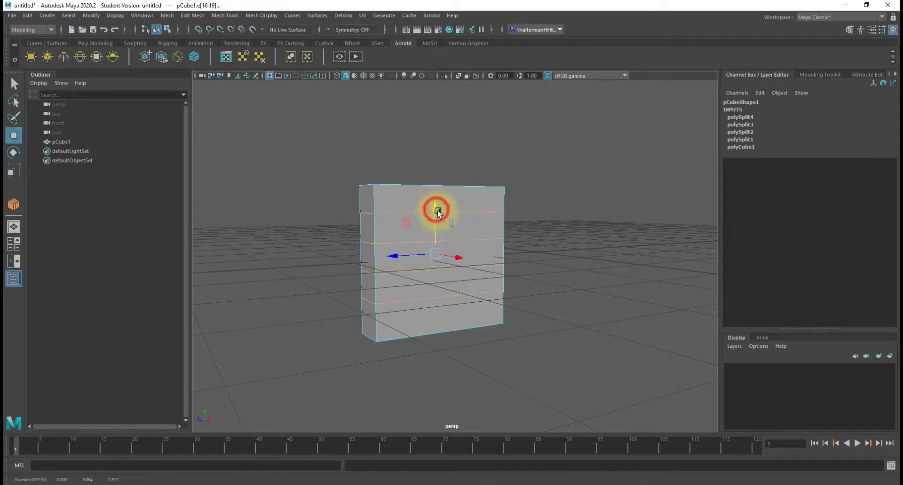
pyautogui.keyDown('alt'); pyautogui.moveTo(615, 273); pyautogui.dragTo(393, 199); pyautogui.keyUp('alt')
pyautogui.press('r')
pyautogui.press('w')
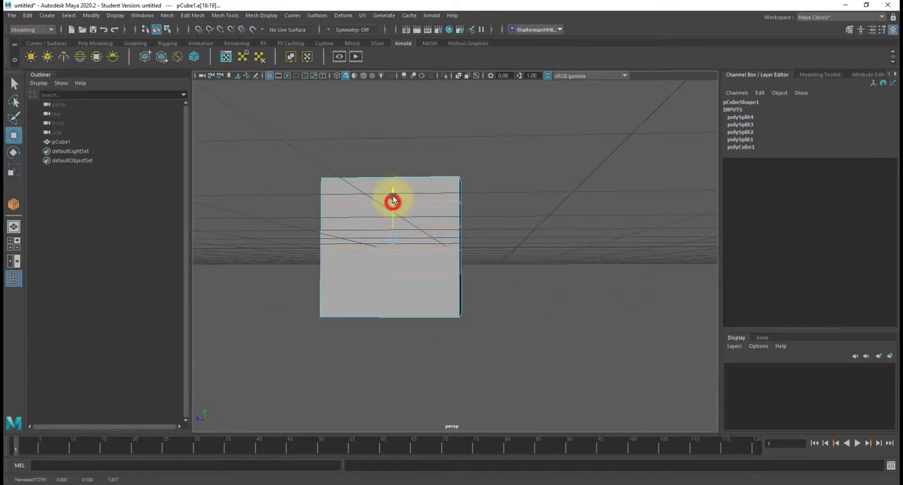
pyautogui.click(520, 292)
pyautogui.keyDown('alt'); pyautogui.moveTo(520, 294); pyautogui.dragTo(433, 298); pyautogui.keyUp('alt')
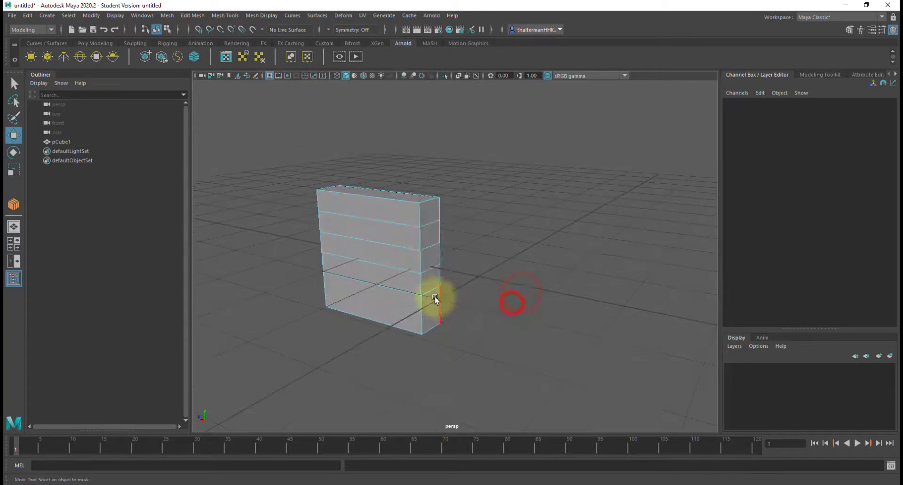
# Extrude the four lower faces of the slab's narrow end outward to about 0.43 in Z, leaving the top face in place
pyautogui.rightClick(432, 229)
pyautogui.click(431, 254)
pyautogui.click(430, 238)
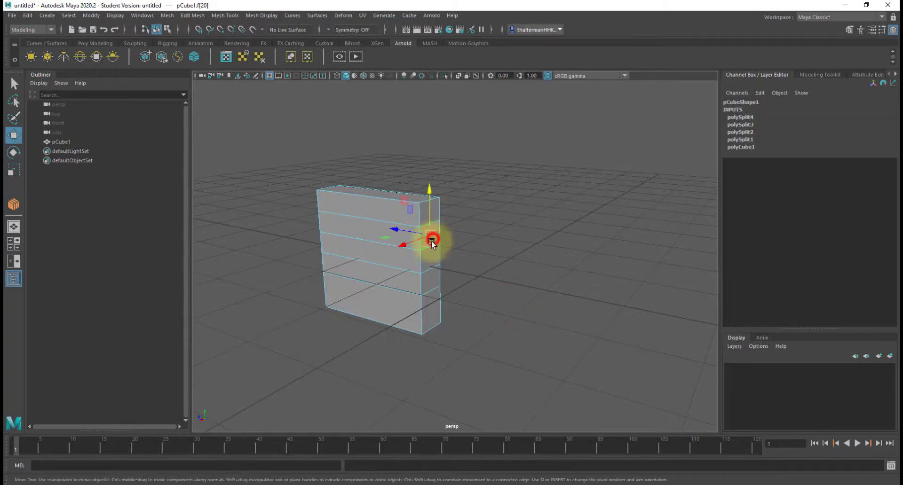
pyautogui.keyDown('shift'); pyautogui.click(429, 282); pyautogui.keyUp('shift')
pyautogui.keyDown('shift'); pyautogui.click(431, 311); pyautogui.keyUp('shift')
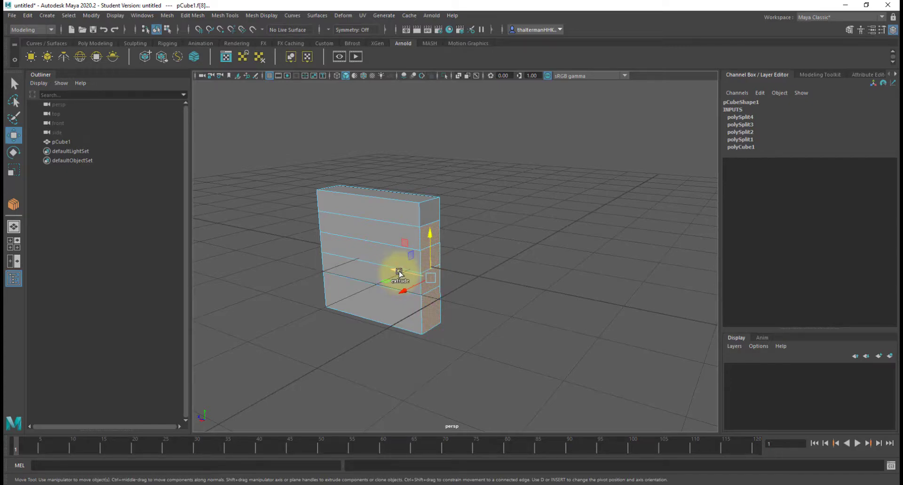
pyautogui.keyDown('shift'); pyautogui.moveTo(399, 273); pyautogui.dragTo(419, 290); pyautogui.keyUp('shift')
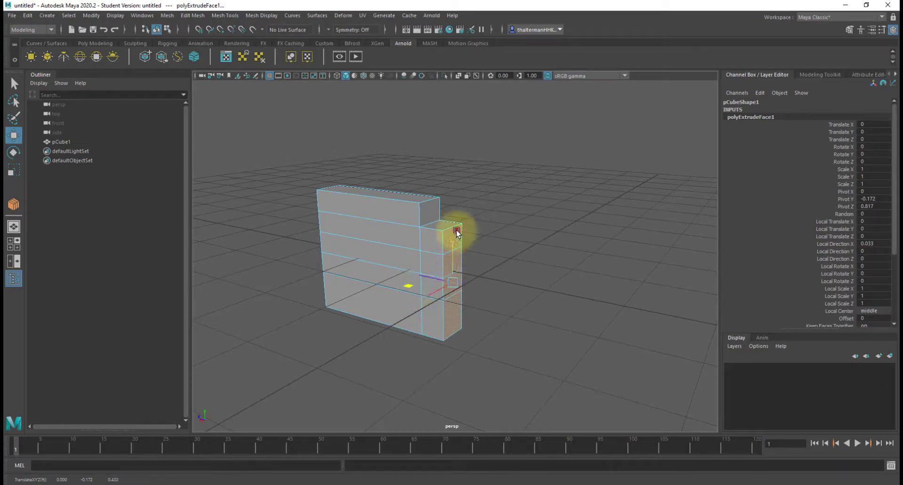
# Extrude the three lowest end faces outward by about 0.35 to form the second step
pyautogui.click(484, 237)
pyautogui.click(455, 285)
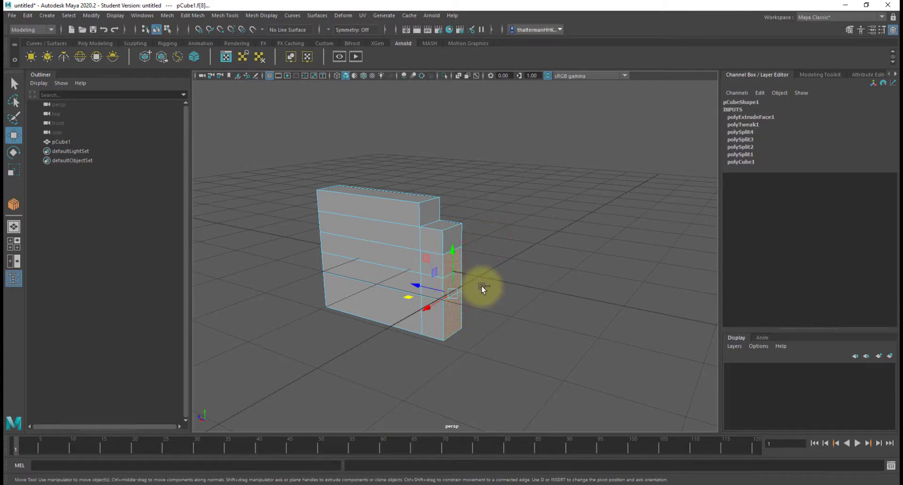
pyautogui.hotkey('ctrl', 'e')
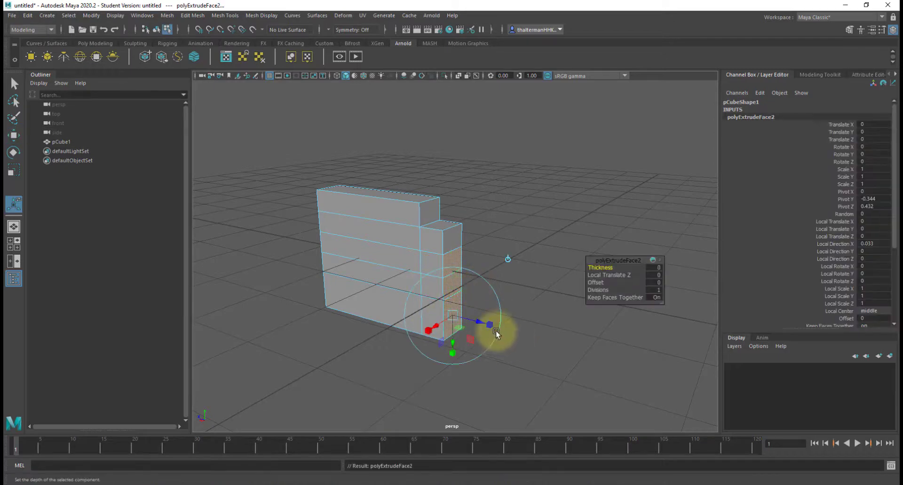
pyautogui.moveTo(475, 320); pyautogui.dragTo(496, 327)
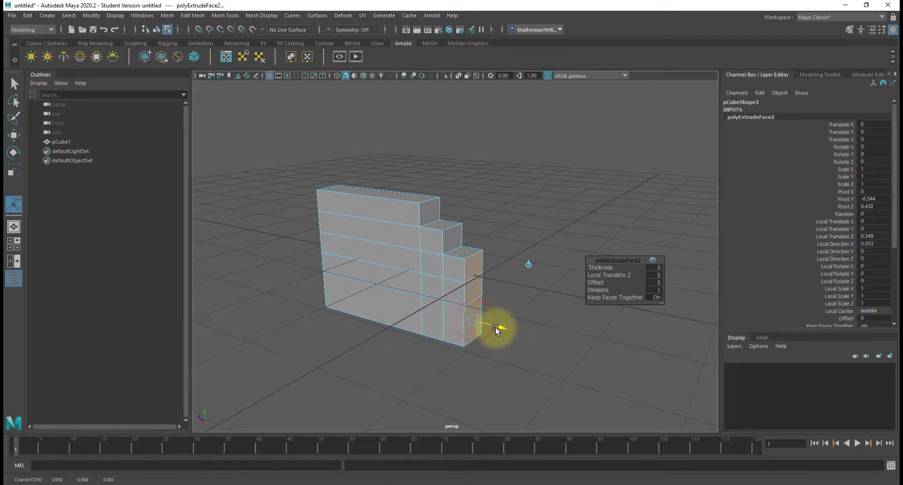
# Extrude the two lowest end faces outward by about 0.4 to form the third step
pyautogui.click(512, 248)
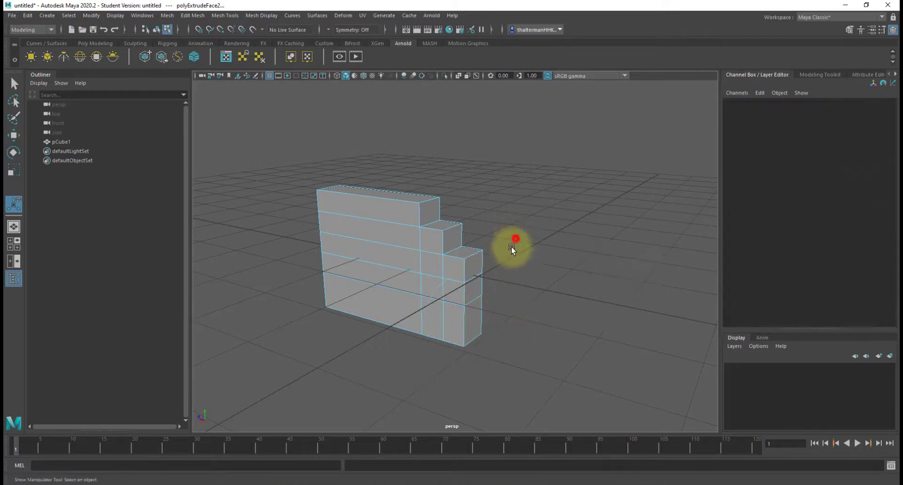
pyautogui.click(470, 316)
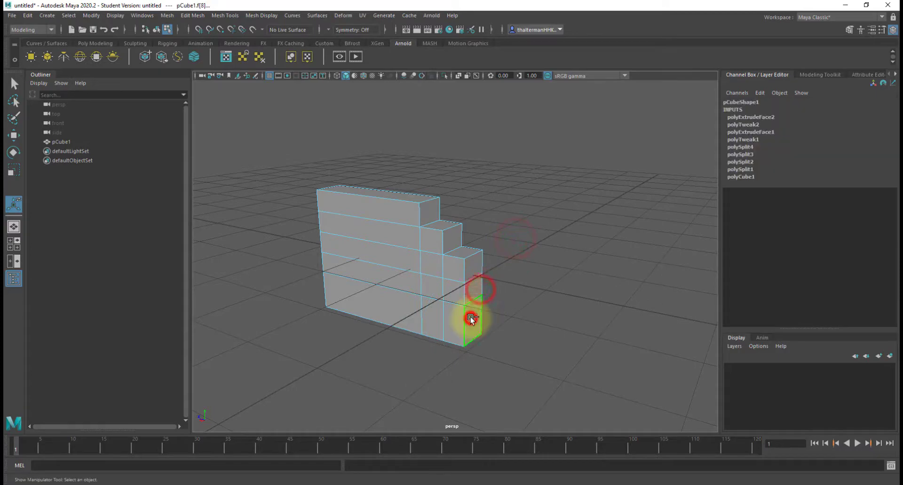
pyautogui.keyDown('shift'); pyautogui.rightClick(519, 238); pyautogui.keyUp('shift')
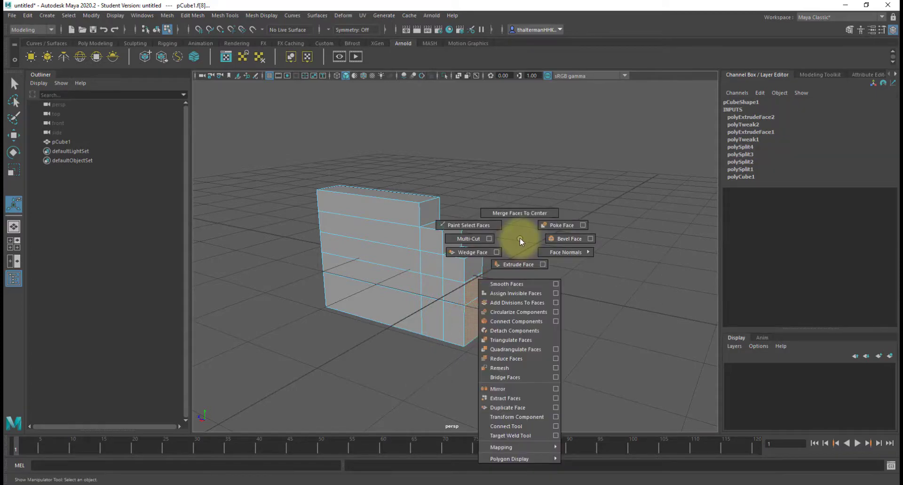
pyautogui.click(518, 264)
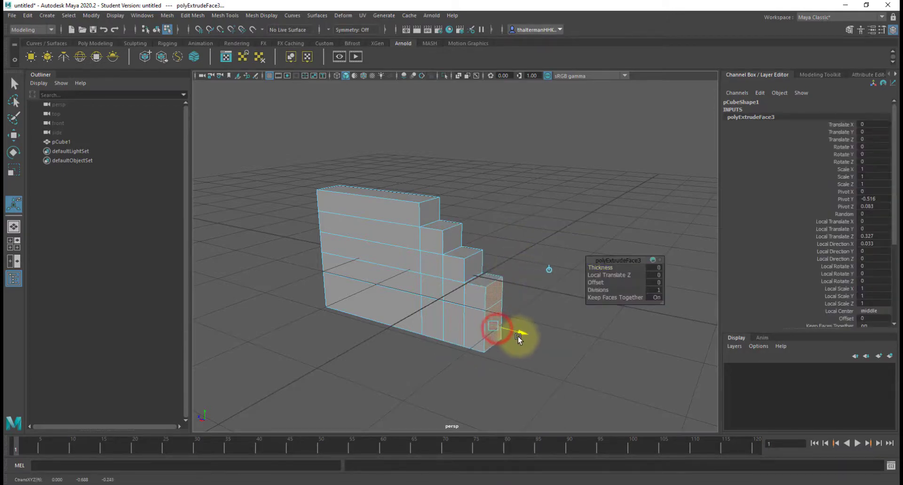
pyautogui.moveTo(518, 336); pyautogui.dragTo(522, 337)
# Extrude the bottom end face outward to about -1.9 in Z to form the long low base of the carriage side
pyautogui.click(577, 390)
pyautogui.click(499, 324)
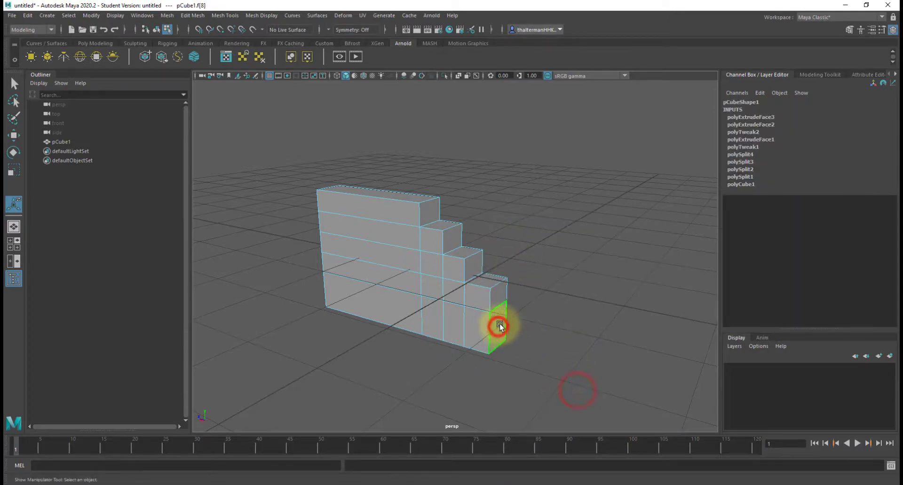
pyautogui.press('w')
pyautogui.keyDown('shift'); pyautogui.moveTo(459, 317); pyautogui.dragTo(565, 340); pyautogui.keyUp('shift')
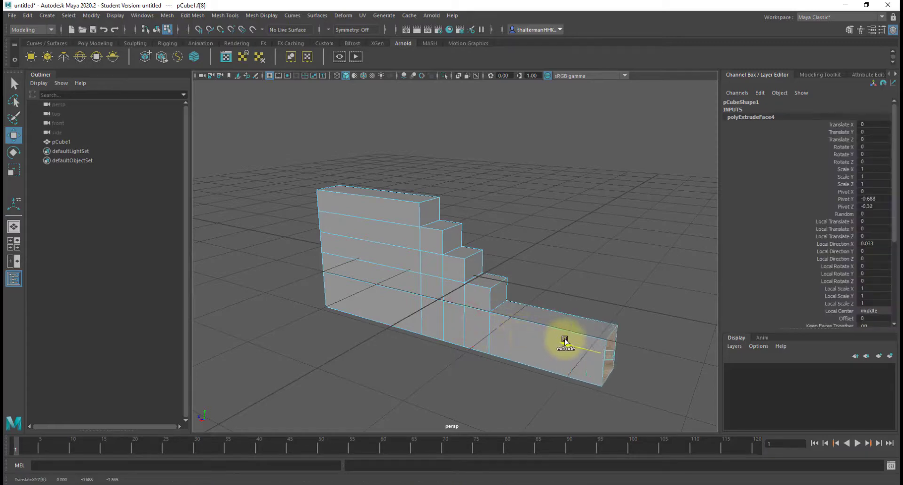
pyautogui.click(596, 259)
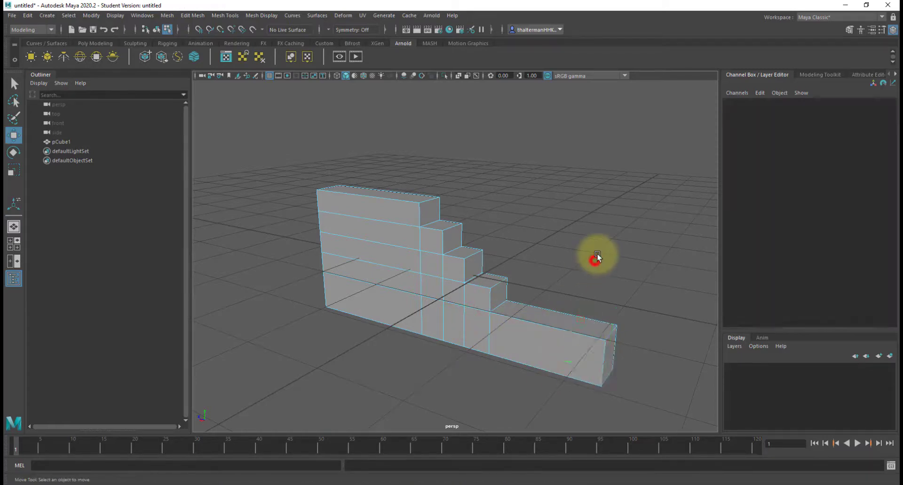
pyautogui.keyDown('alt'); pyautogui.moveTo(595, 258); pyautogui.dragTo(473, 277); pyautogui.keyUp('alt')
pyautogui.keyDown('alt'); pyautogui.moveTo(473, 277); pyautogui.dragTo(528, 308, button='right'); pyautogui.keyUp('alt')
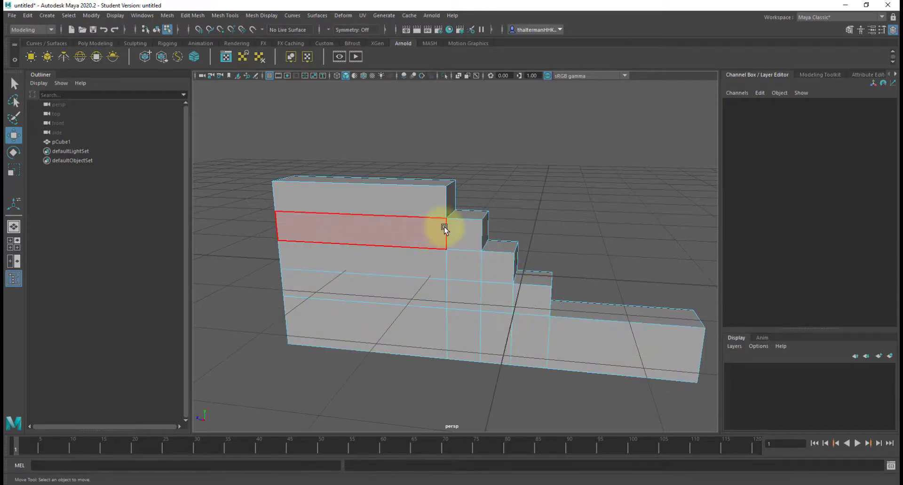
pyautogui.keyDown('alt'); pyautogui.moveTo(555, 179); pyautogui.dragTo(512, 219); pyautogui.keyUp('alt')
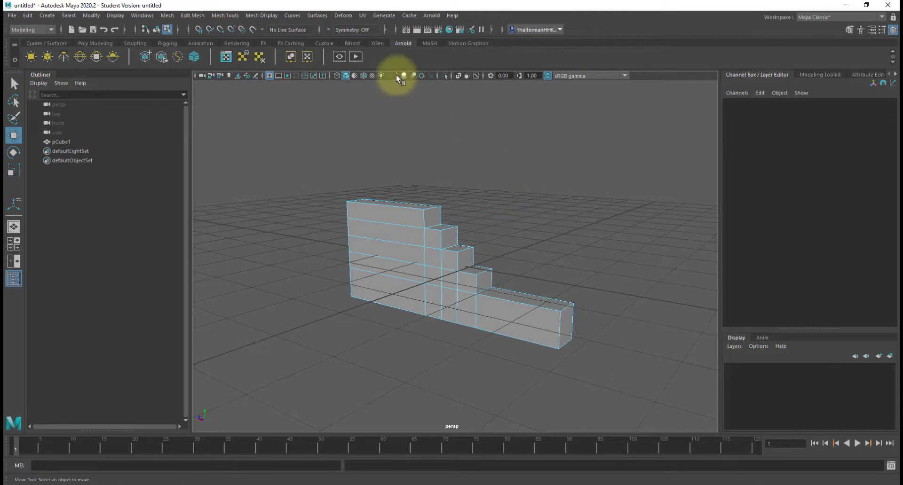
# Delete the horizontal edges that divide the sides and back end of the carriage slab, keeping the stepped outline
pyautogui.scroll(5, 414, 211)
pyautogui.keyDown('alt'); pyautogui.moveTo(461, 249); pyautogui.dragTo(509, 229); pyautogui.keyUp('alt')
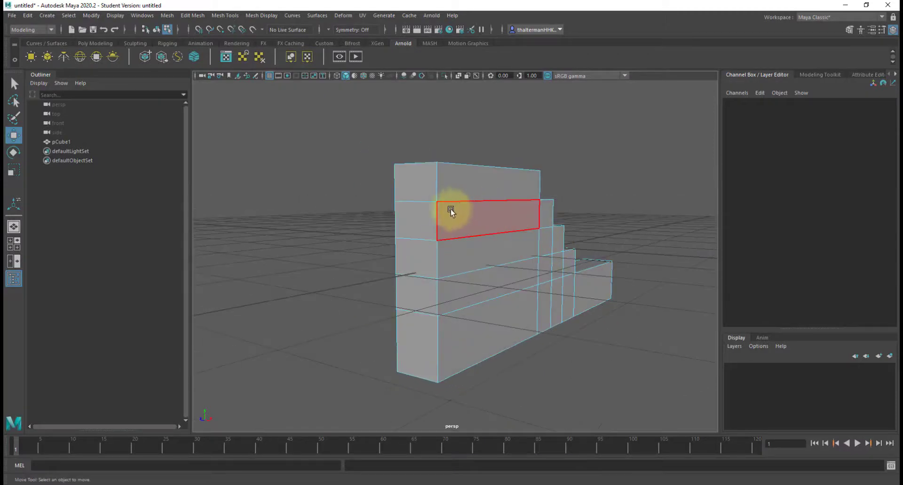
pyautogui.doubleClick(415, 198)
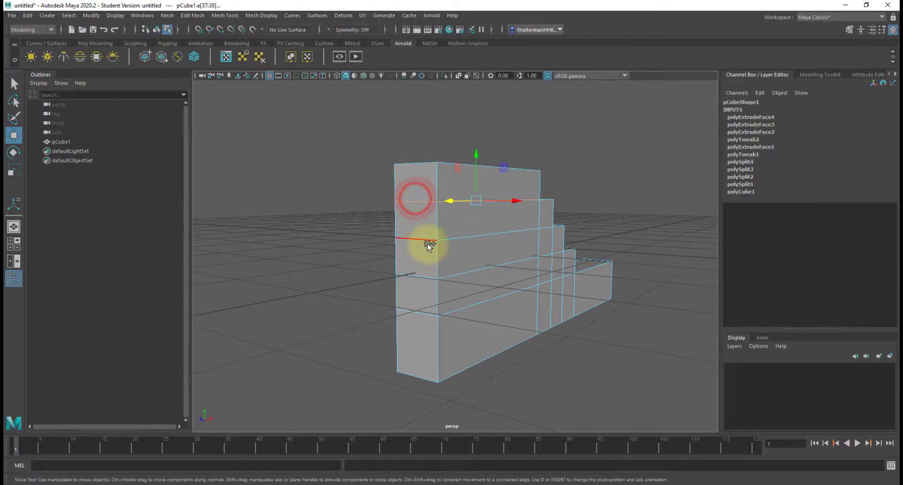
pyautogui.keyDown('shift'); pyautogui.doubleClick(418, 273); pyautogui.keyUp('shift')
pyautogui.keyDown('shift'); pyautogui.doubleClick(424, 320); pyautogui.keyUp('shift')
pyautogui.keyDown('alt'); pyautogui.moveTo(526, 306); pyautogui.dragTo(422, 319); pyautogui.keyUp('alt')
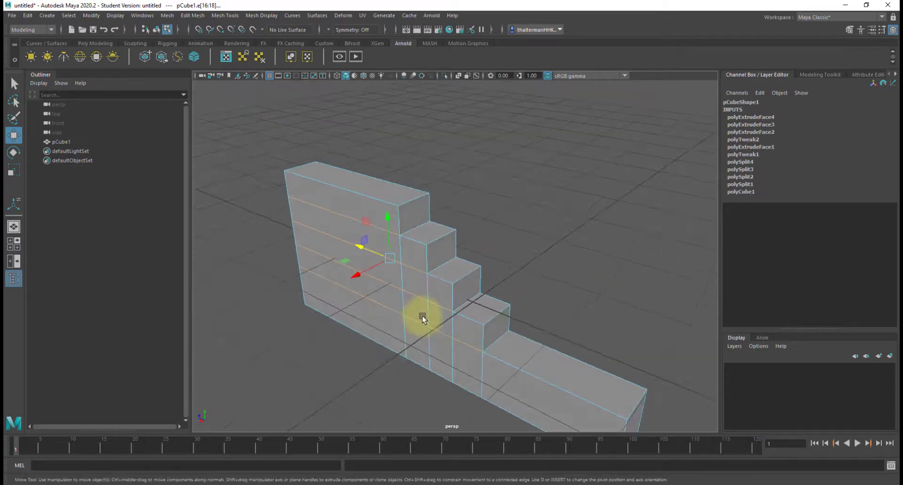
pyautogui.press('Delete')
pyautogui.keyDown('alt'); pyautogui.moveTo(480, 307); pyautogui.dragTo(352, 288); pyautogui.keyUp('alt')
pyautogui.click(343, 302)
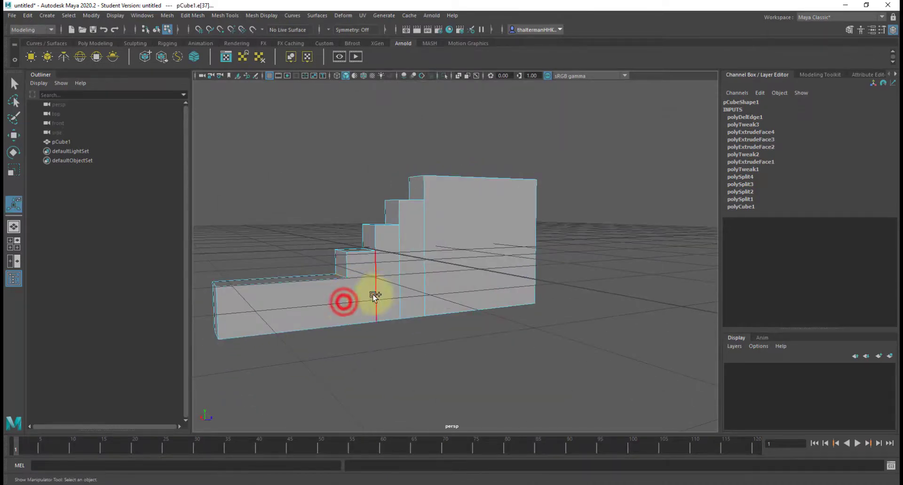
pyautogui.click(488, 351)
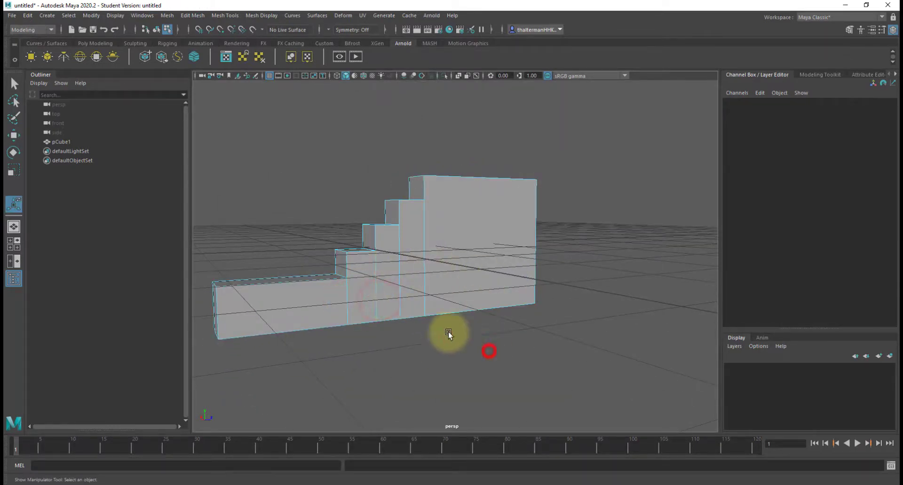
pyautogui.keyDown('alt'); pyautogui.moveTo(483, 323); pyautogui.dragTo(393, 334); pyautogui.keyUp('alt')
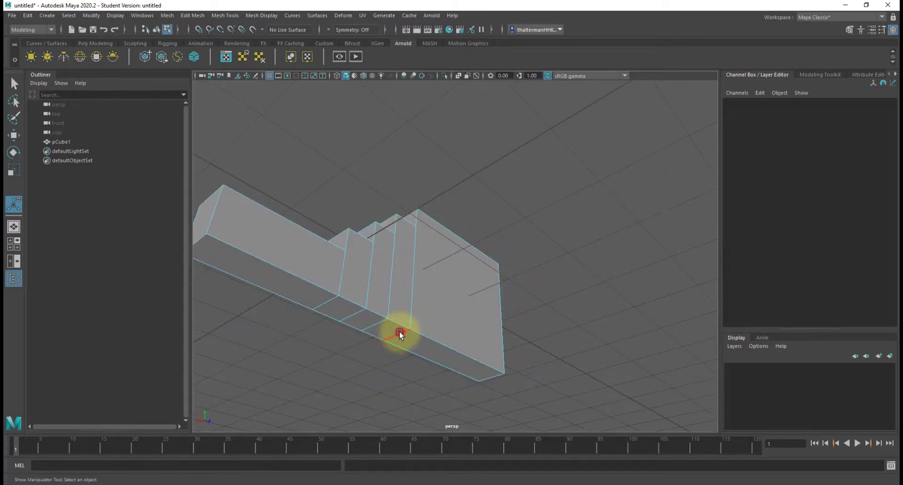
pyautogui.click(399, 334)
pyautogui.press('w')
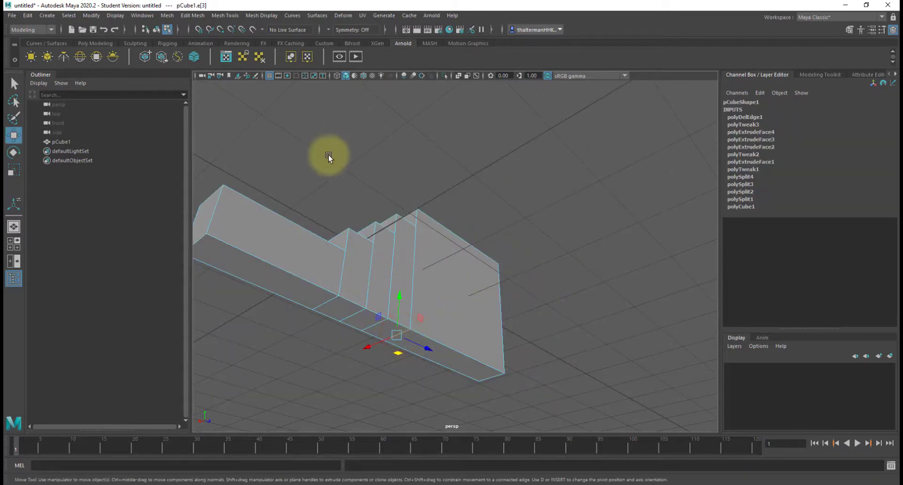
pyautogui.click(623, 304)
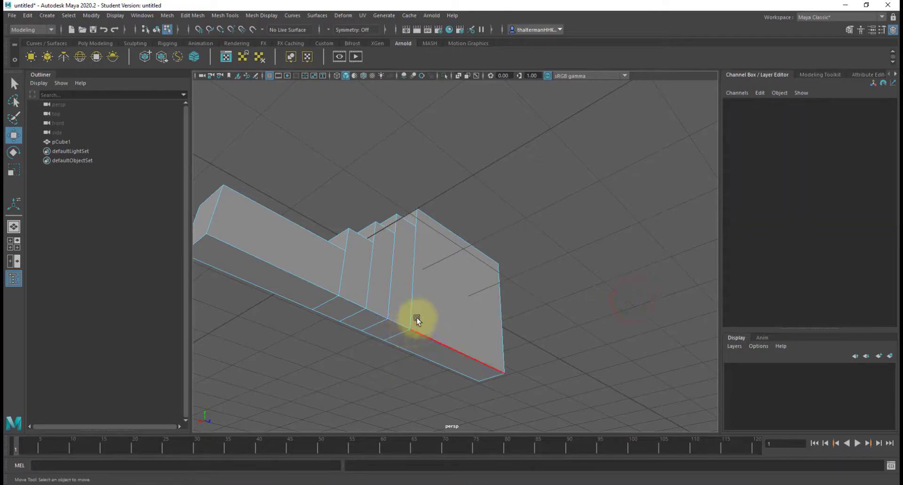
# Snap the two bottom vertices beneath the tall block's front edge along Z to the slab's bottom back corners
pyautogui.moveTo(414, 316); pyautogui.dragTo(396, 284, button='right')
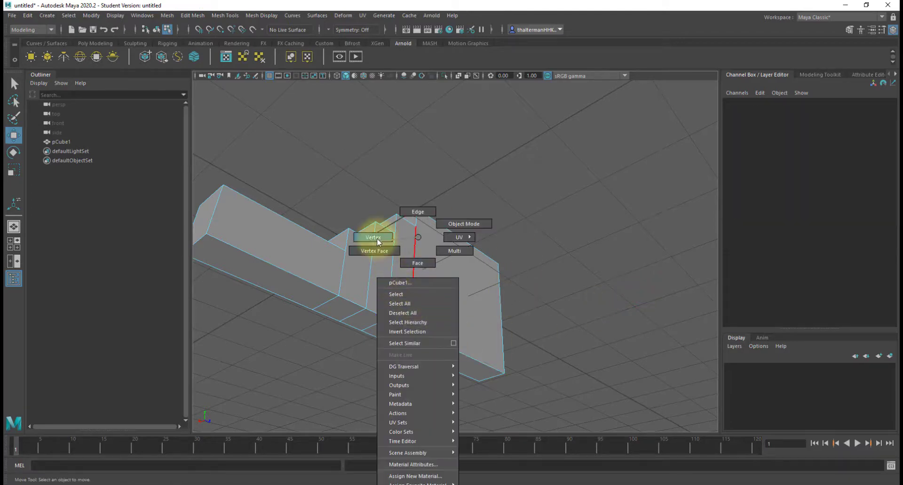
pyautogui.moveTo(378, 241); pyautogui.dragTo(377, 241, button='right')
pyautogui.click(410, 329)
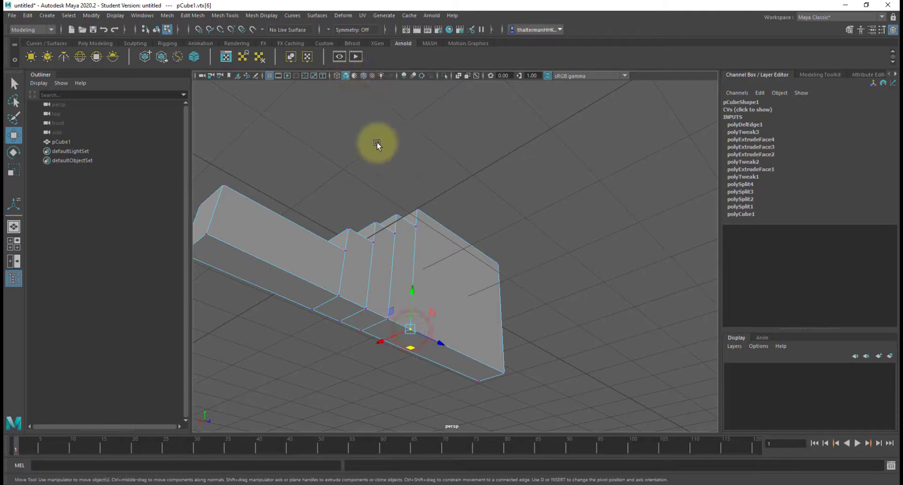
pyautogui.moveTo(429, 340); pyautogui.dragTo(526, 381, button='middle')
pyautogui.press('v')
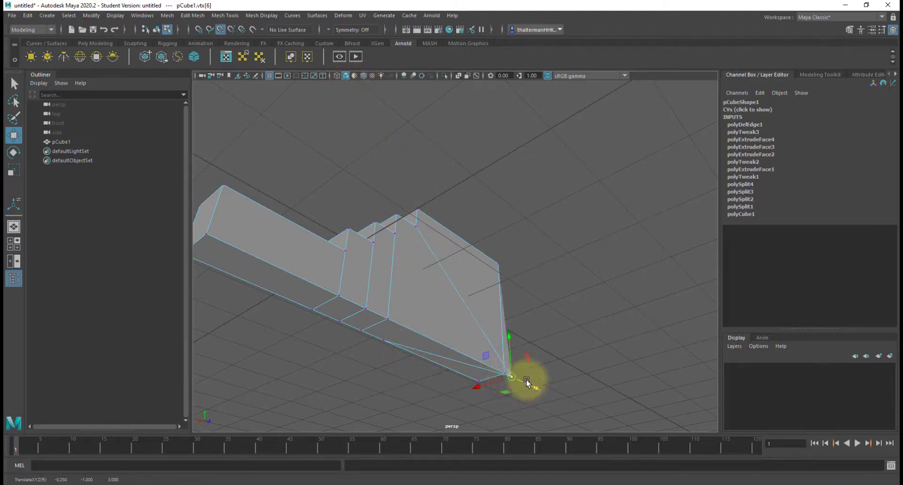
pyautogui.moveTo(511, 377); pyautogui.dragTo(509, 375)
pyautogui.click(383, 341)
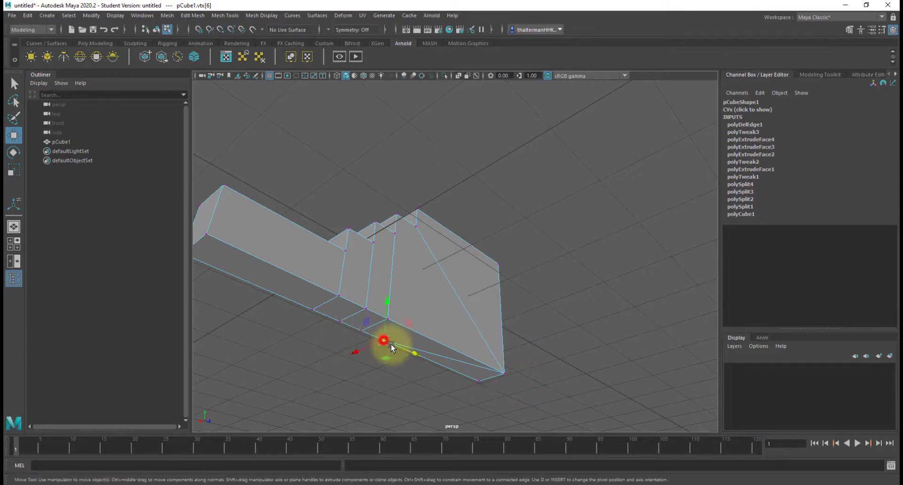
pyautogui.moveTo(405, 347); pyautogui.dragTo(471, 389)
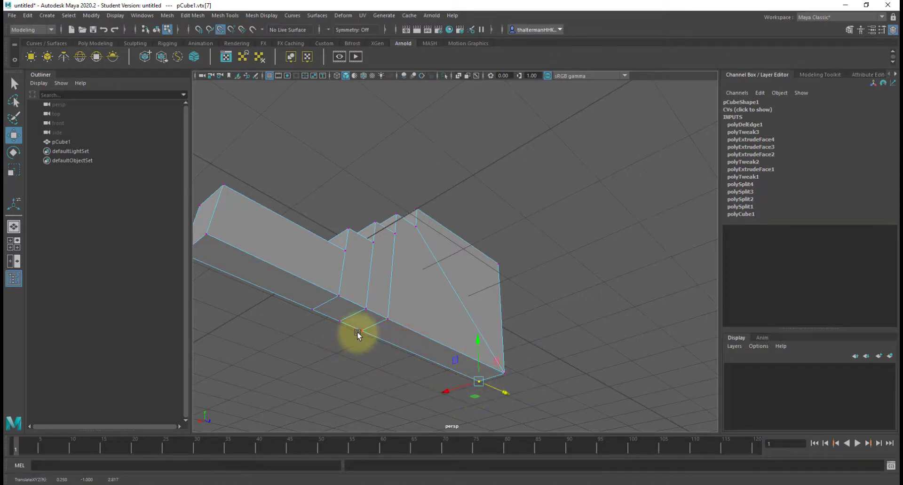
# Snap the bottom vertex pair beneath the highest step along Z to the same bottom back corners
pyautogui.click(387, 319)
pyautogui.moveTo(420, 337); pyautogui.dragTo(479, 366)
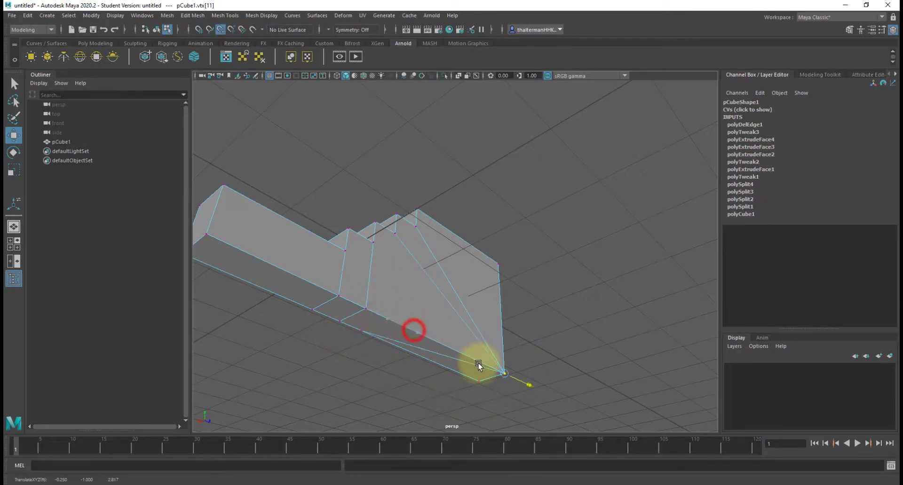
pyautogui.click(358, 333)
pyautogui.moveTo(380, 340); pyautogui.dragTo(456, 374)
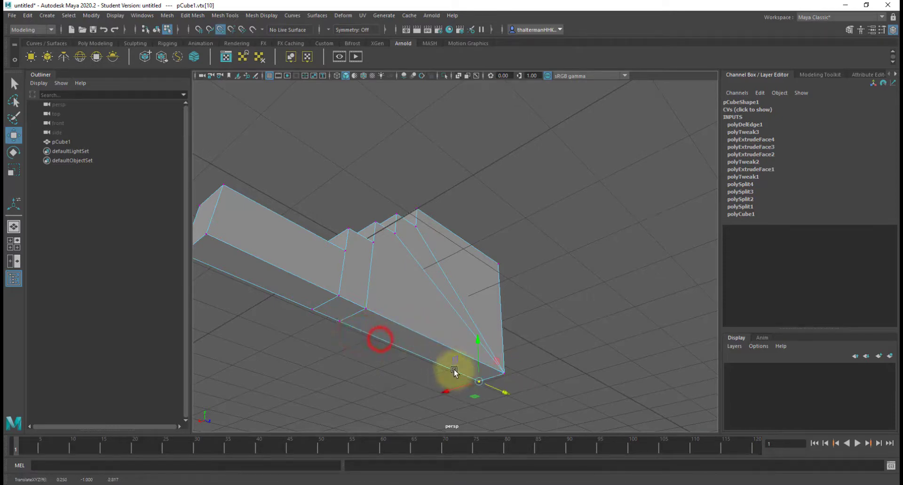
# Snap the two remaining bottom vertex pairs beneath the lower steps along Z to the bottom back corners
pyautogui.click(364, 311)
pyautogui.moveTo(381, 318); pyautogui.dragTo(474, 364)
pyautogui.click(341, 324)
pyautogui.moveTo(359, 329); pyautogui.dragTo(454, 372)
pyautogui.click(340, 299)
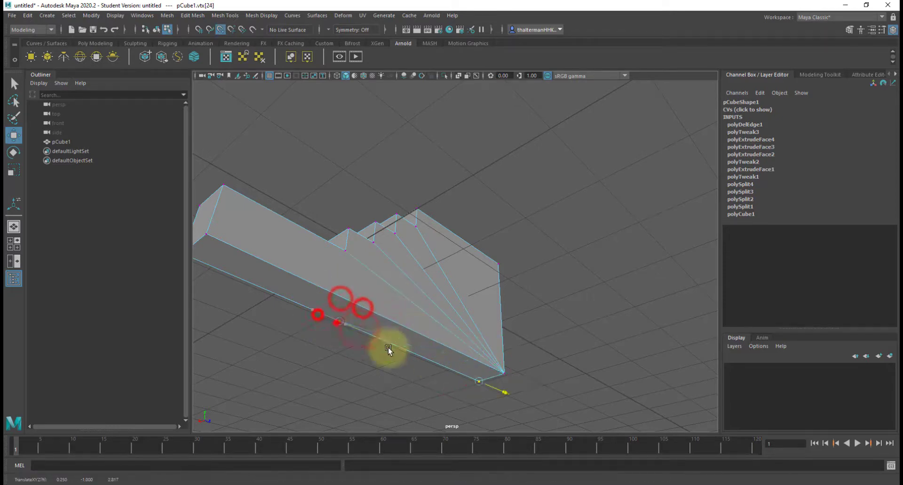
pyautogui.click(388, 348)
# Merge the overlapping vertices of the whole carriage side
pyautogui.keyDown('alt'); pyautogui.moveTo(388, 348); pyautogui.dragTo(485, 324); pyautogui.keyUp('alt')
pyautogui.moveTo(560, 167); pyautogui.dragTo(263, 342)
pyautogui.keyDown('shift'); pyautogui.moveTo(540, 266); pyautogui.dragTo(613, 228, button='right'); pyautogui.keyUp('shift')
# Examine the merged carriage side from several angles, checking its corner vertices and steps
pyautogui.keyDown('alt'); pyautogui.moveTo(466, 292); pyautogui.dragTo(332, 280); pyautogui.keyUp('alt')
pyautogui.scroll(4, 331, 279)
pyautogui.click(126, 204)
pyautogui.click(601, 266)
pyautogui.keyDown('alt'); pyautogui.moveTo(593, 288); pyautogui.dragTo(475, 282); pyautogui.keyUp('alt')
pyautogui.keyDown('alt'); pyautogui.moveTo(598, 255); pyautogui.dragTo(479, 263); pyautogui.keyUp('alt')
pyautogui.keyDown('alt'); pyautogui.moveTo(464, 286); pyautogui.dragTo(441, 308, button='middle'); pyautogui.keyUp('alt')
pyautogui.scroll(-6, 460, 308)
pyautogui.keyDown('alt'); pyautogui.moveTo(482, 309); pyautogui.dragTo(484, 242); pyautogui.keyUp('alt')
pyautogui.scroll(3, 488, 223)
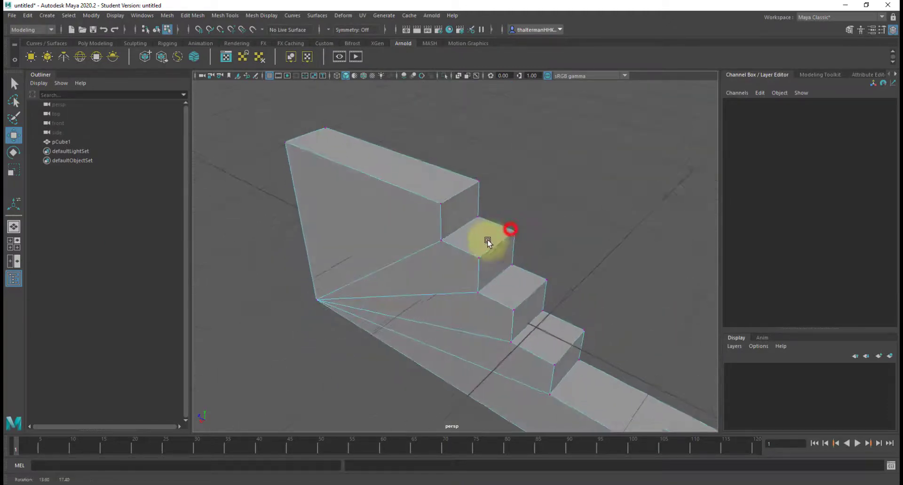
# Bevel the upper crosswise edges of the tall block, each step and the low base's end with fraction 0.3 and 2 segments
pyautogui.moveTo(433, 203); pyautogui.dragTo(433, 183, button='right')
pyautogui.click(329, 133)
pyautogui.click(315, 132)
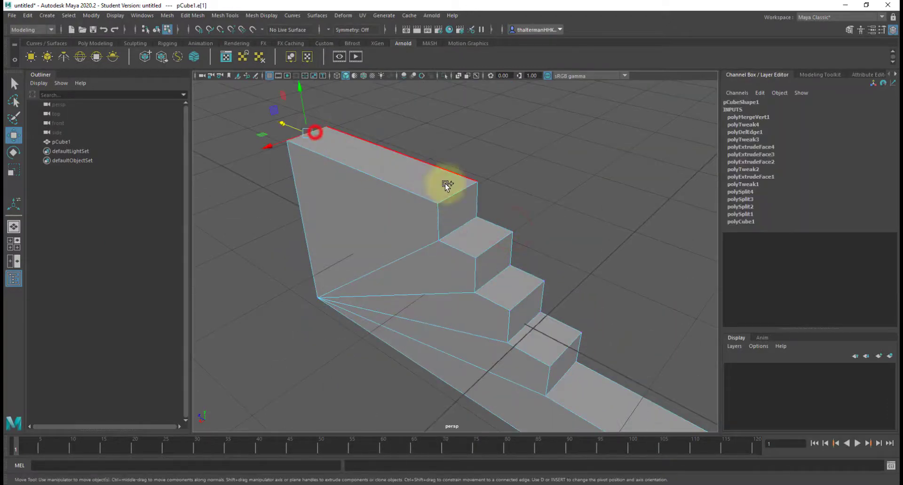
pyautogui.keyDown('shift'); pyautogui.click(465, 200); pyautogui.keyUp('shift')
pyautogui.keyDown('shift'); pyautogui.click(498, 254); pyautogui.keyUp('shift')
pyautogui.keyDown('shift'); pyautogui.click(520, 296); pyautogui.keyUp('shift')
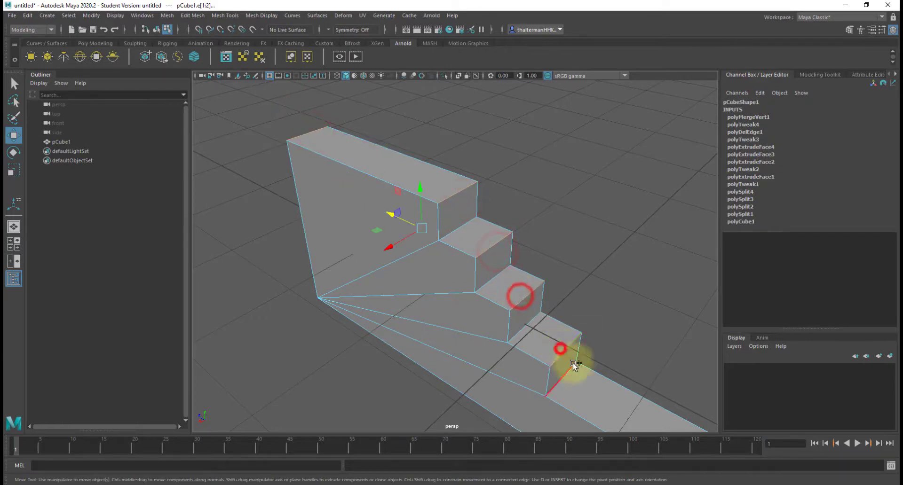
pyautogui.keyDown('shift'); pyautogui.click(562, 351); pyautogui.keyUp('shift')
pyautogui.keyDown('alt'); pyautogui.moveTo(561, 350); pyautogui.dragTo(494, 238, button='middle'); pyautogui.keyUp('alt')
pyautogui.keyDown('shift'); pyautogui.click(669, 355); pyautogui.keyUp('shift')
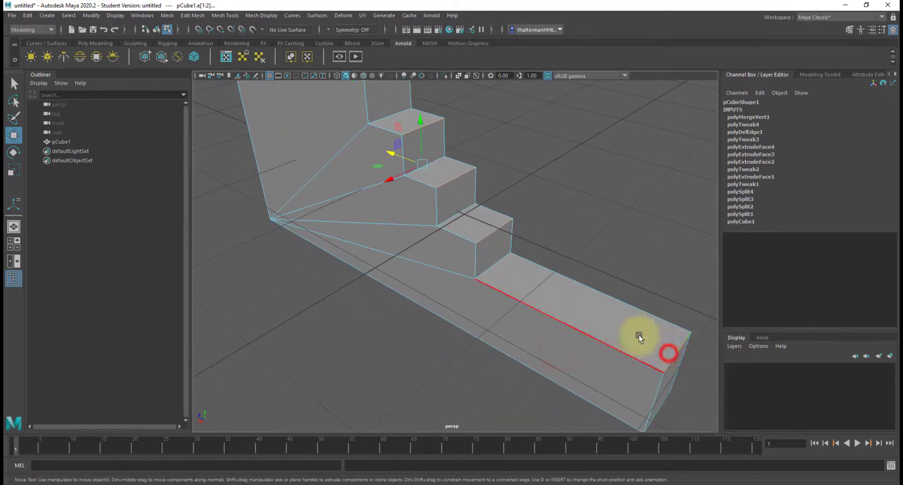
pyautogui.keyDown('alt'); pyautogui.moveTo(637, 339); pyautogui.dragTo(438, 266); pyautogui.keyUp('alt')
pyautogui.keyDown('shift'); pyautogui.moveTo(437, 266); pyautogui.dragTo(483, 267, button='right'); pyautogui.keyUp('shift')
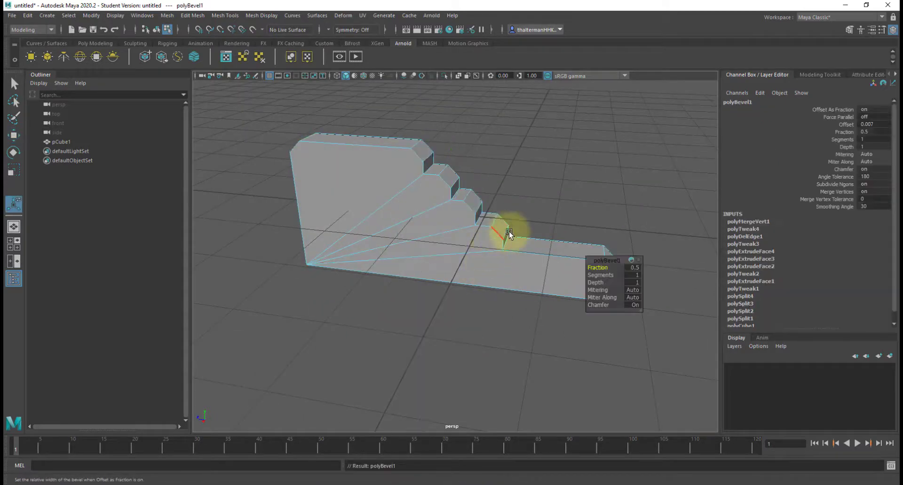
pyautogui.moveTo(605, 275); pyautogui.dragTo(609, 275)
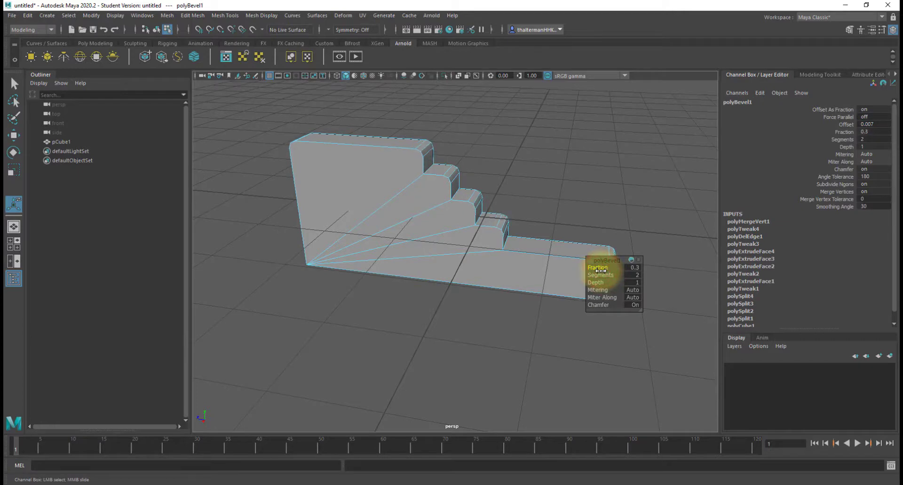
pyautogui.click(555, 142)
# Connect the bevel vertices at both ends of the tall block with edges along the top of one side face
pyautogui.scroll(4, 492, 200)
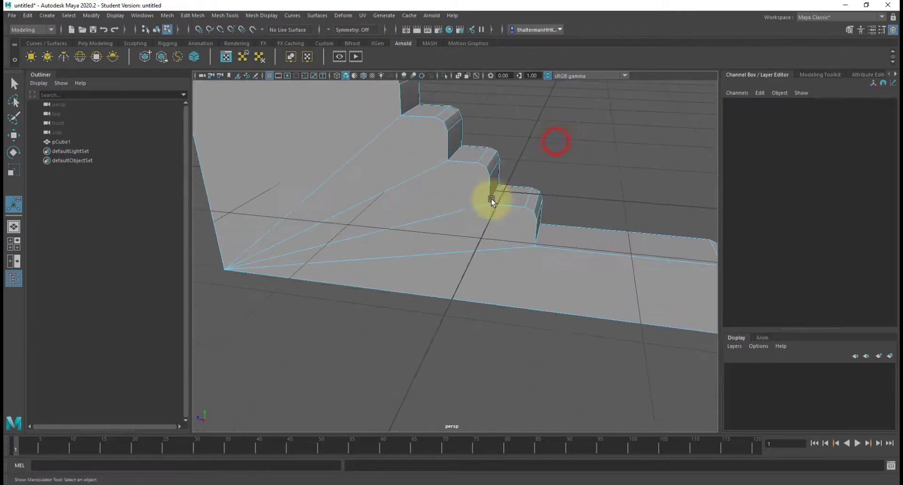
pyautogui.moveTo(464, 202)
pyautogui.keyDown('alt'); pyautogui.mouseDown()
pyautogui.moveTo(490, 202)
pyautogui.moveTo(462, 199)
pyautogui.moveTo(469, 201)
pyautogui.mouseUp(); pyautogui.keyUp('alt')
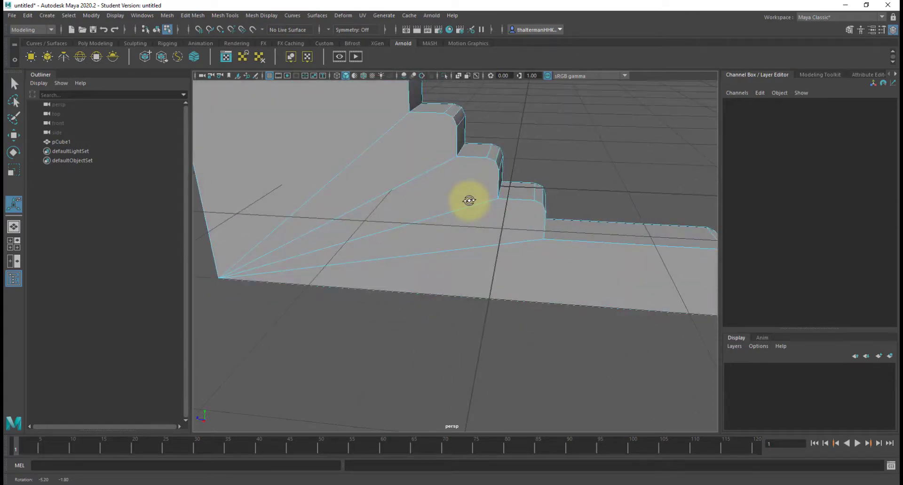
pyautogui.scroll(-6, 470, 204)
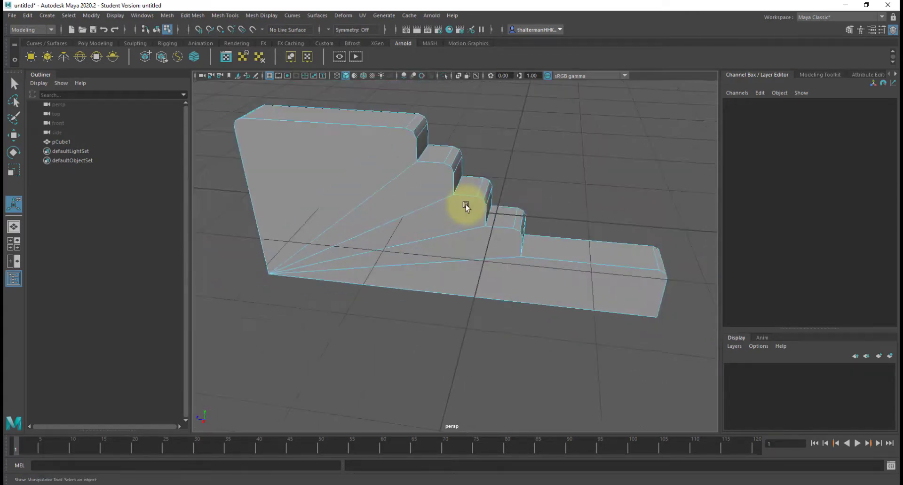
pyautogui.keyDown('alt'); pyautogui.moveTo(465, 206); pyautogui.dragTo(375, 255); pyautogui.keyUp('alt')
pyautogui.moveTo(294, 260); pyautogui.dragTo(271, 258, button='right')
pyautogui.click(275, 256)
pyautogui.keyDown('shift'); pyautogui.click(516, 140); pyautogui.keyUp('shift')
pyautogui.keyDown('shift'); pyautogui.moveTo(488, 162); pyautogui.dragTo(483, 216, button='right'); pyautogui.keyUp('shift')
pyautogui.keyDown('shift'); pyautogui.click(515, 132); pyautogui.keyUp('shift')
pyautogui.press('q')
pyautogui.click(515, 139)
pyautogui.keyDown('shift'); pyautogui.click(276, 256); pyautogui.keyUp('shift')
pyautogui.keyDown('shift'); pyautogui.moveTo(288, 255); pyautogui.dragTo(288, 343, button='right'); pyautogui.keyUp('shift')
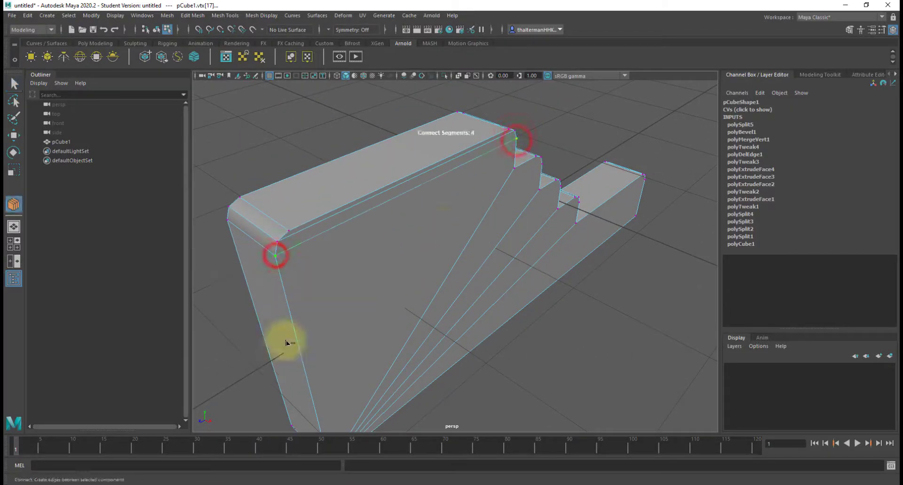
pyautogui.press('q')
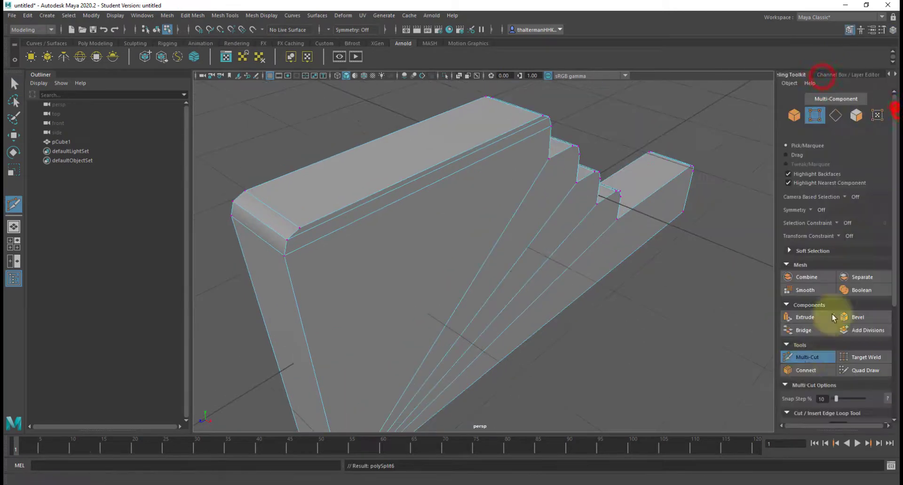
# Cut edges along the top of the tall block's opposite side face between its bevel vertices with Multi-Cut
pyautogui.click(807, 357)
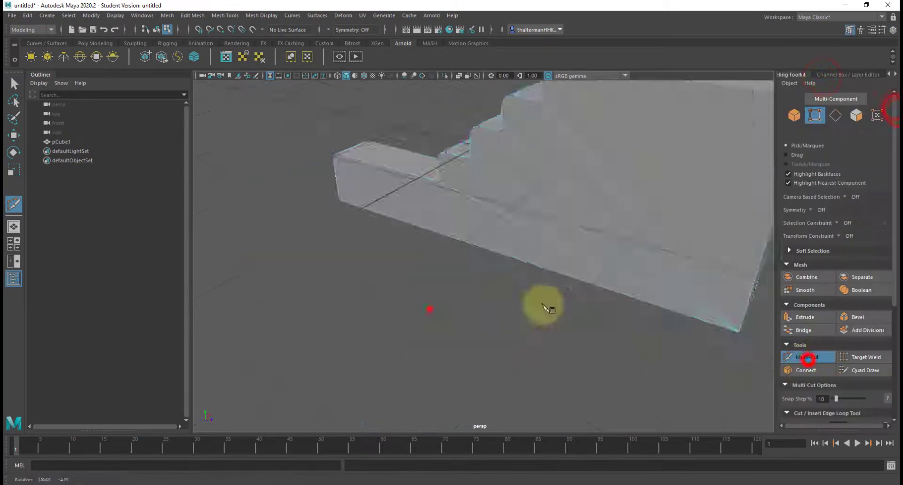
pyautogui.keyDown('alt'); pyautogui.moveTo(429, 310); pyautogui.dragTo(429, 193); pyautogui.keyUp('alt')
pyautogui.scroll(3, 425, 188)
pyautogui.keyDown('alt'); pyautogui.moveTo(375, 178); pyautogui.dragTo(226, 181, button='middle'); pyautogui.keyUp('alt')
pyautogui.click(564, 240)
pyautogui.click(560, 222)
pyautogui.click(226, 138)
pyautogui.scroll(-2, 358, 207)
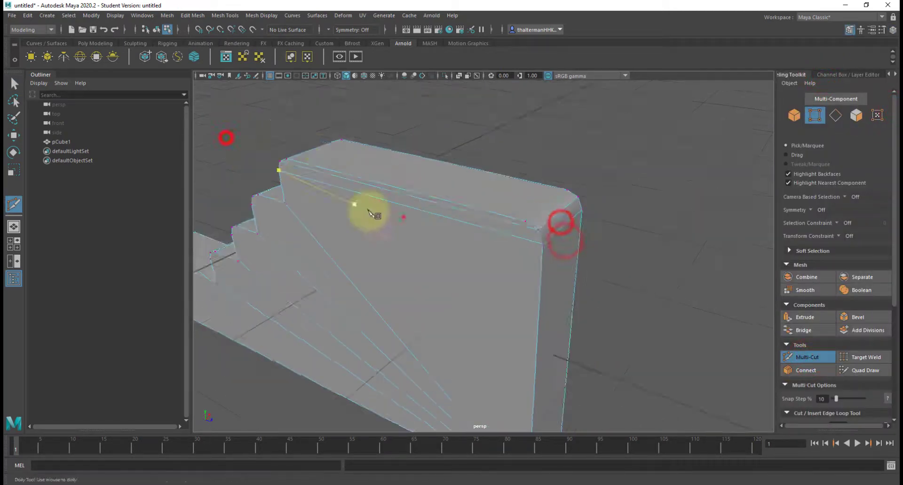
# Try to cut an edge from the highest step's bevel vertex to the bottom back corner with Multi-Cut
pyautogui.keyDown('alt'); pyautogui.moveTo(403, 217); pyautogui.dragTo(437, 163); pyautogui.keyUp('alt')
pyautogui.click(425, 164)
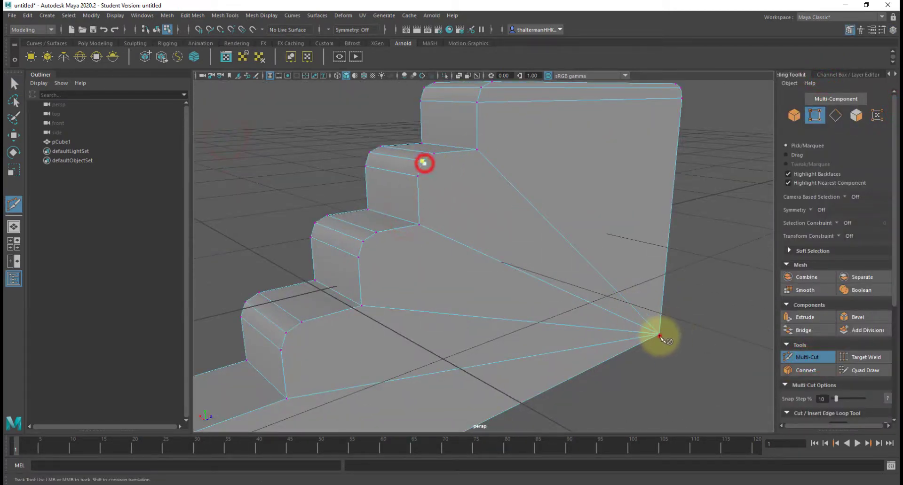
pyautogui.click(659, 335)
pyautogui.press('Return')
pyautogui.scroll(-3, 324, 126)
pyautogui.press('Return')
pyautogui.click(14, 84)
# Connect the highest step's middle bevel vertex to the bottom back corner vertex with an edge
pyautogui.scroll(5, 375, 168)
pyautogui.click(375, 168)
pyautogui.keyDown('alt'); pyautogui.moveTo(512, 179); pyautogui.dragTo(527, 134); pyautogui.keyUp('alt')
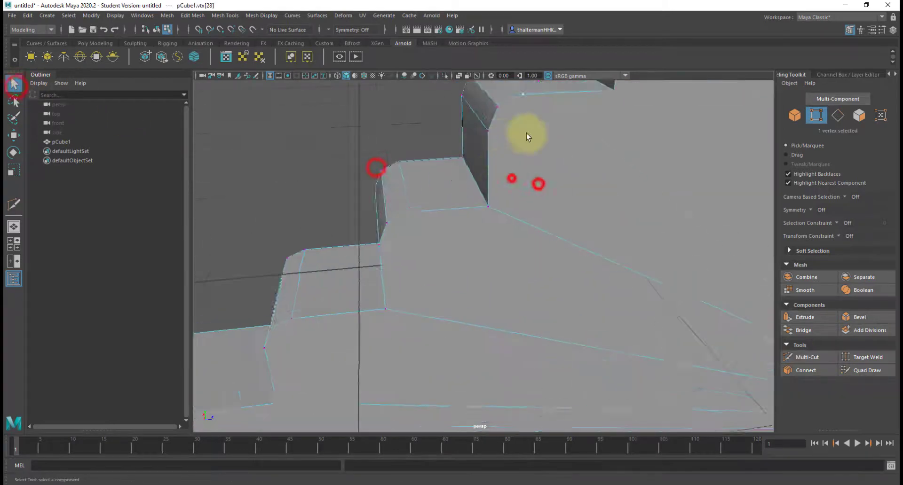
pyautogui.keyDown('alt'); pyautogui.moveTo(464, 136); pyautogui.dragTo(385, 141); pyautogui.keyUp('alt')
pyautogui.keyDown('shift'); pyautogui.click(719, 303); pyautogui.keyUp('shift')
pyautogui.keyDown('shift'); pyautogui.moveTo(719, 302); pyautogui.dragTo(718, 385, button='right'); pyautogui.keyUp('shift')
pyautogui.press('Return')
# Connect the bevel vertices of the two lower steps to the bottom back corner vertex with edges
pyautogui.scroll(-3, 411, 227)
pyautogui.click(326, 183)
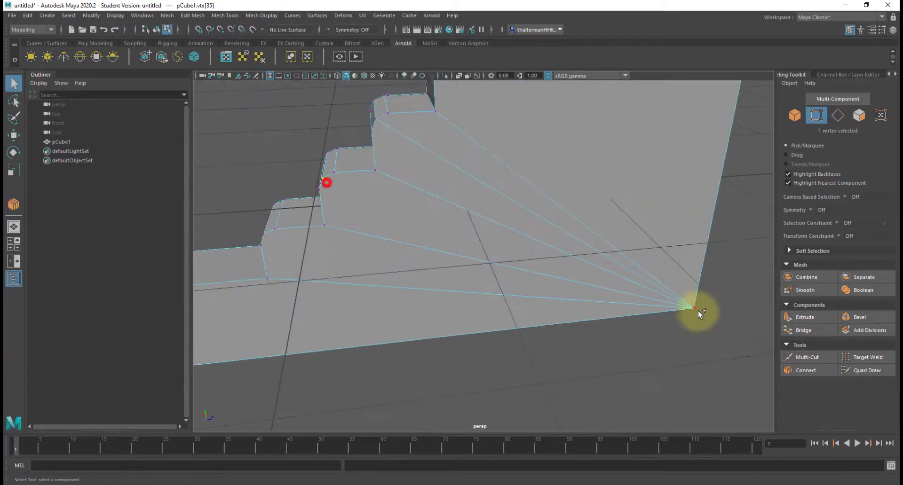
pyautogui.keyDown('shift'); pyautogui.click(695, 310); pyautogui.keyUp('shift')
pyautogui.keyDown('shift'); pyautogui.moveTo(695, 311); pyautogui.dragTo(686, 392, button='right'); pyautogui.keyUp('shift')
pyautogui.press('Return')
pyautogui.keyDown('shift'); pyautogui.moveTo(689, 367); pyautogui.dragTo(689, 366, button='right'); pyautogui.keyUp('shift')
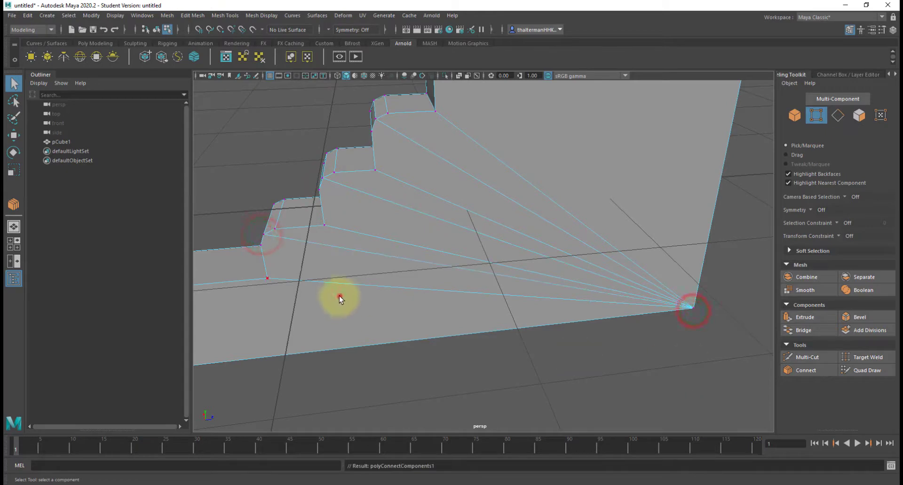
# Connect the low block's top bevel vertex to the bottom back corner vertex with an edge on both side faces
pyautogui.keyDown('alt'); pyautogui.moveTo(339, 297); pyautogui.dragTo(421, 281); pyautogui.keyUp('alt')
pyautogui.click(271, 183)
pyautogui.keyDown('shift'); pyautogui.click(532, 331); pyautogui.keyUp('shift')
pyautogui.keyDown('shift'); pyautogui.moveTo(532, 331); pyautogui.dragTo(529, 385, button='right'); pyautogui.keyUp('shift')
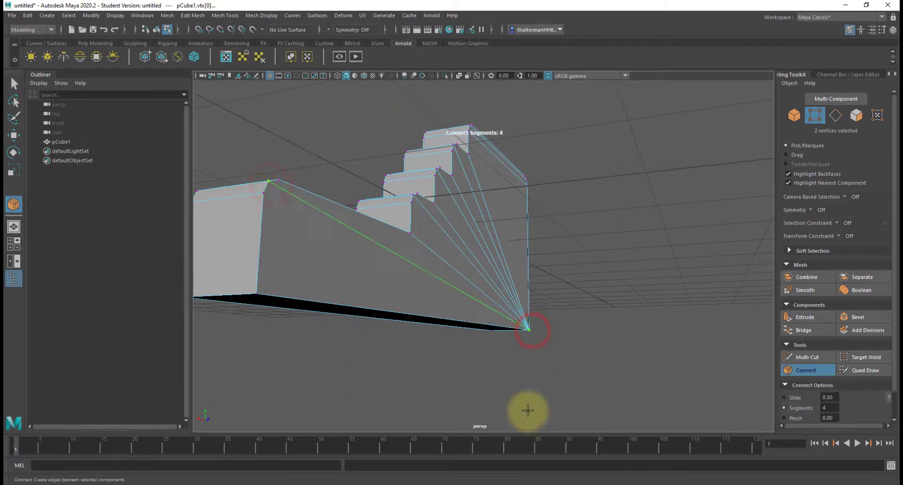
pyautogui.keyDown('alt'); pyautogui.moveTo(524, 411); pyautogui.dragTo(377, 309); pyautogui.keyUp('alt')
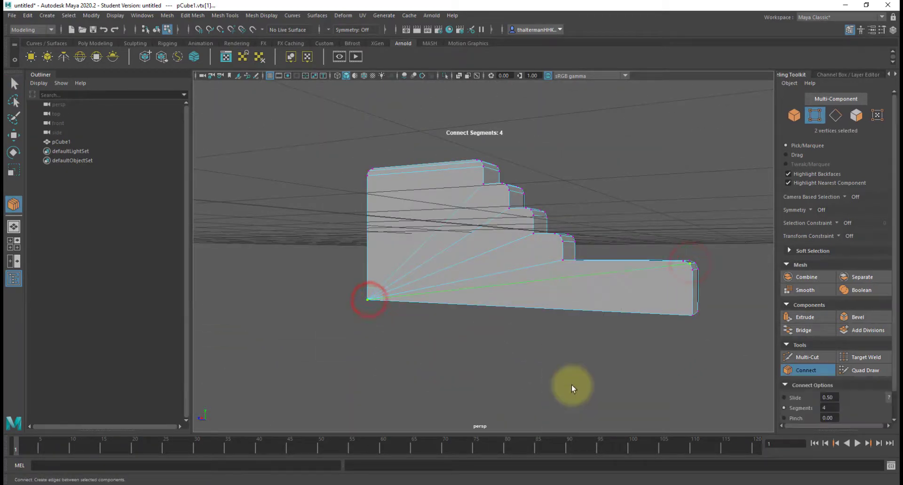
# Cut edges from the steps' bevel vertices to the bottom back corner on the opposite side face with Multi-Cut
pyautogui.keyDown('shift'); pyautogui.moveTo(572, 385); pyautogui.dragTo(604, 228, button='right'); pyautogui.keyUp('shift')
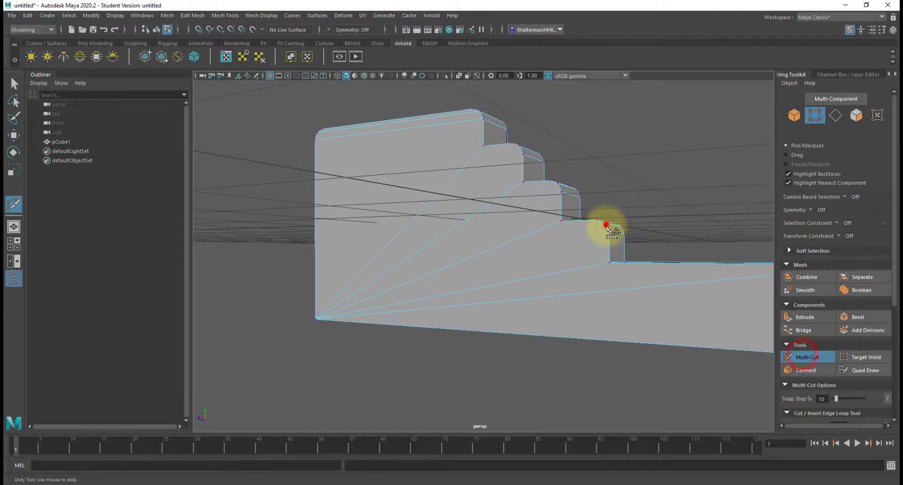
pyautogui.click(560, 185)
pyautogui.click(517, 147)
pyautogui.keyDown('alt'); pyautogui.moveTo(316, 323); pyautogui.dragTo(458, 338); pyautogui.keyUp('alt')
pyautogui.keyDown('alt'); pyautogui.moveTo(406, 354); pyautogui.dragTo(472, 348); pyautogui.keyUp('alt')
pyautogui.click(806, 361)
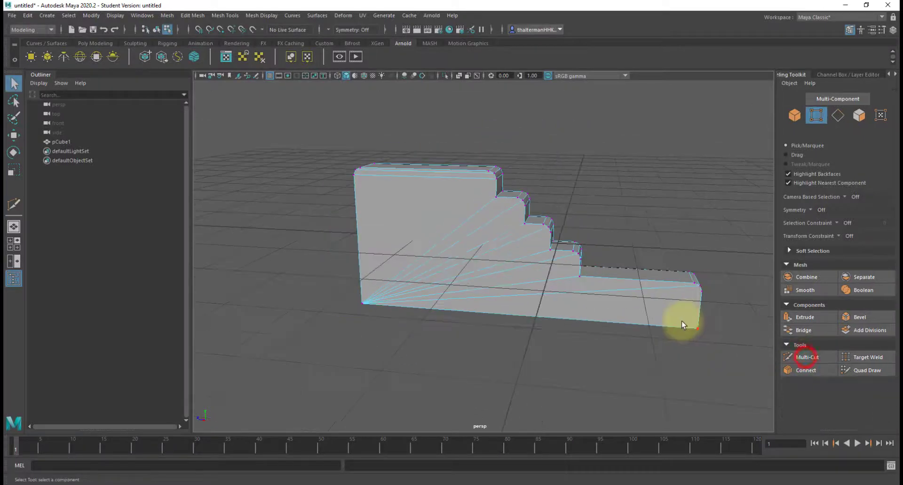
pyautogui.keyDown('alt'); pyautogui.moveTo(591, 328); pyautogui.dragTo(484, 268); pyautogui.keyUp('alt')
pyautogui.keyDown('alt'); pyautogui.moveTo(469, 233); pyautogui.dragTo(407, 197); pyautogui.keyUp('alt')
pyautogui.moveTo(461, 194); pyautogui.dragTo(453, 225, button='right')
pyautogui.moveTo(308, 146); pyautogui.dragTo(511, 305)
pyautogui.click(645, 312)
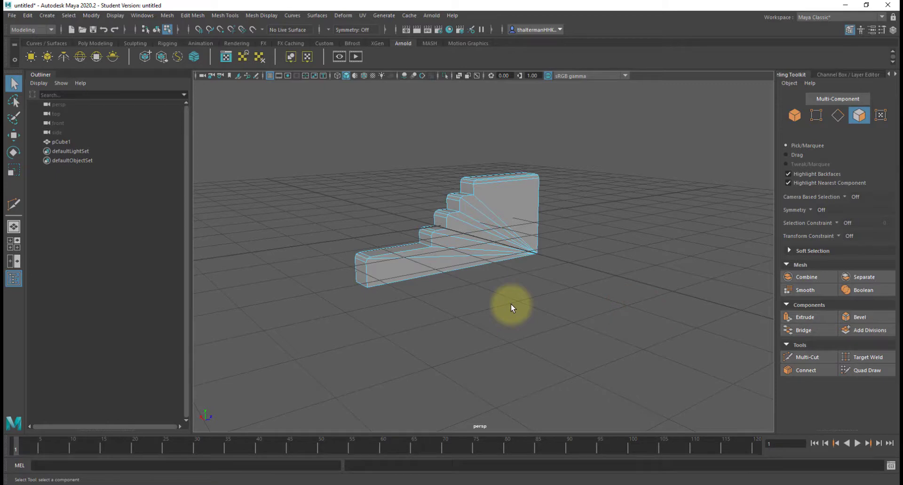
# Select the whole stepped side in object mode and move it along X to about 43.5, then show it in the top view
pyautogui.keyDown('alt'); pyautogui.moveTo(599, 269); pyautogui.dragTo(508, 264); pyautogui.keyUp('alt')
pyautogui.click(446, 267)
pyautogui.moveTo(452, 251); pyautogui.dragTo(468, 222, button='right')
pyautogui.press('w')
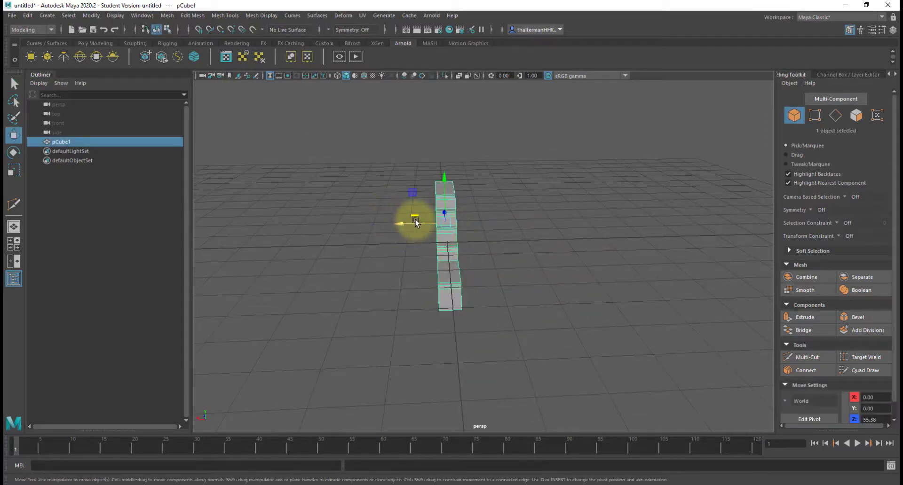
pyautogui.moveTo(398, 225); pyautogui.dragTo(347, 236)
pyautogui.keyDown('alt'); pyautogui.moveTo(347, 237); pyautogui.dragTo(405, 257); pyautogui.keyUp('alt')
pyautogui.press('space')
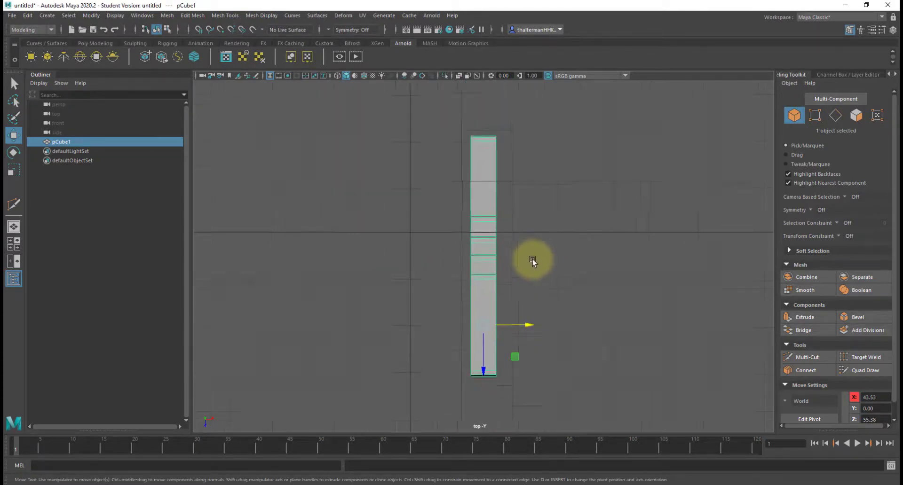
pyautogui.scroll(-2, 527, 282)
# Try to make the opposite side by duplicating the stepped side and moving the copy to about X -39.3
pyautogui.moveTo(527, 307); pyautogui.dragTo(432, 308)
pyautogui.hotkey('ctrl', 'd')
pyautogui.press('Delete')
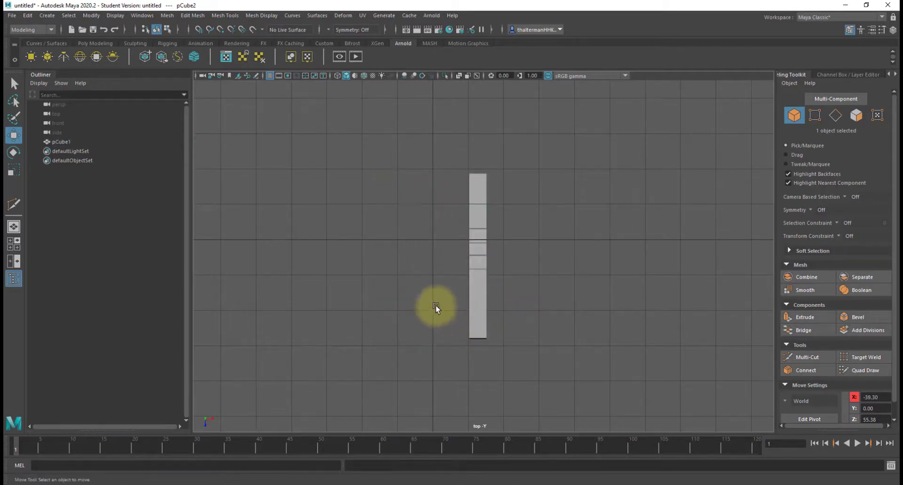
# Move the stepped side's pivot along X onto the central grid line with grid snapping
pyautogui.click(467, 296)
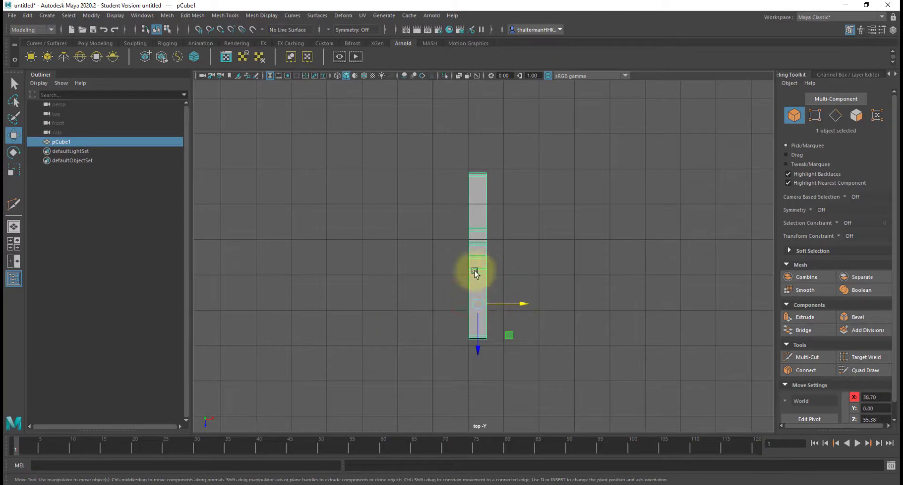
pyautogui.press('d')
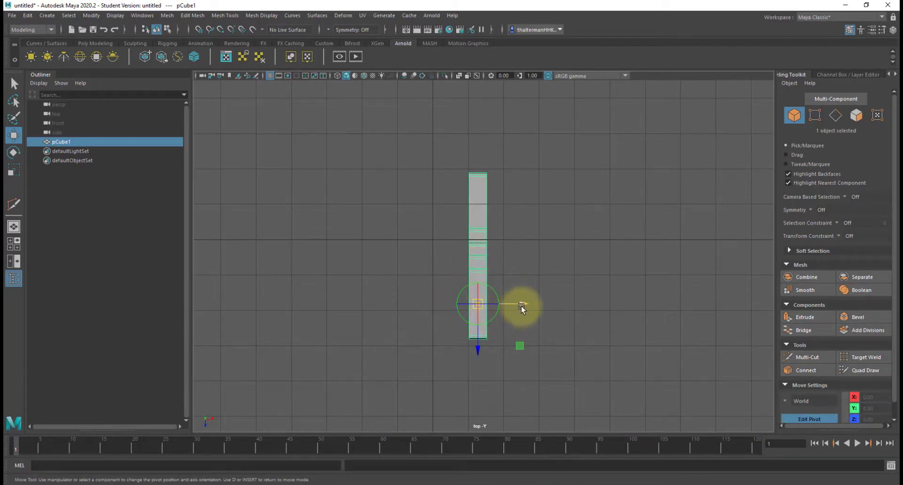
pyautogui.press('x')
pyautogui.moveTo(520, 307); pyautogui.dragTo(436, 276)
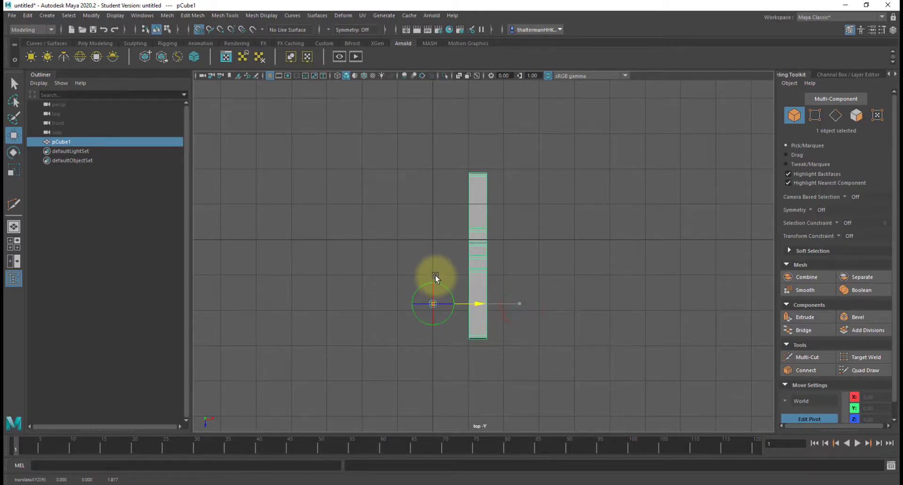
# Mirror the stepped side across the world X axis in the negative direction to create the opposite carriage side
pyautogui.keyDown('shift'); pyautogui.moveTo(545, 295); pyautogui.dragTo(524, 352, button='right'); pyautogui.keyUp('shift')
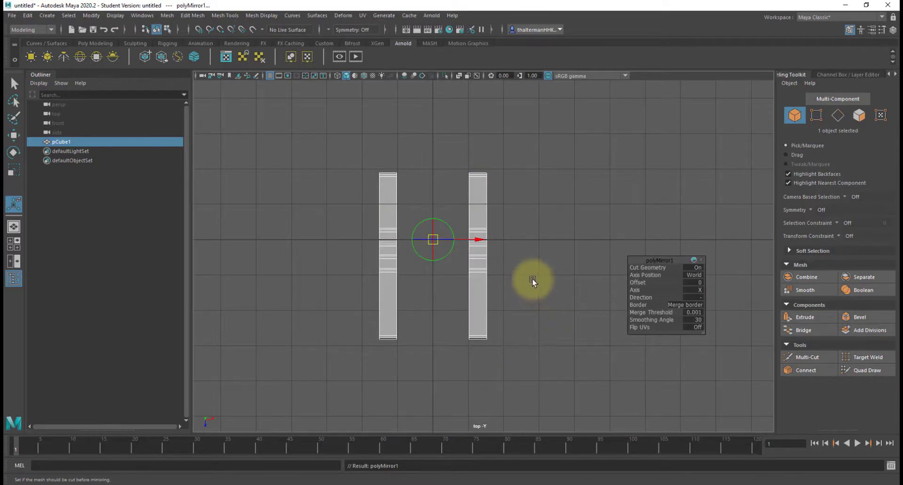
pyautogui.click(510, 281)
pyautogui.moveTo(328, 137); pyautogui.dragTo(527, 390)
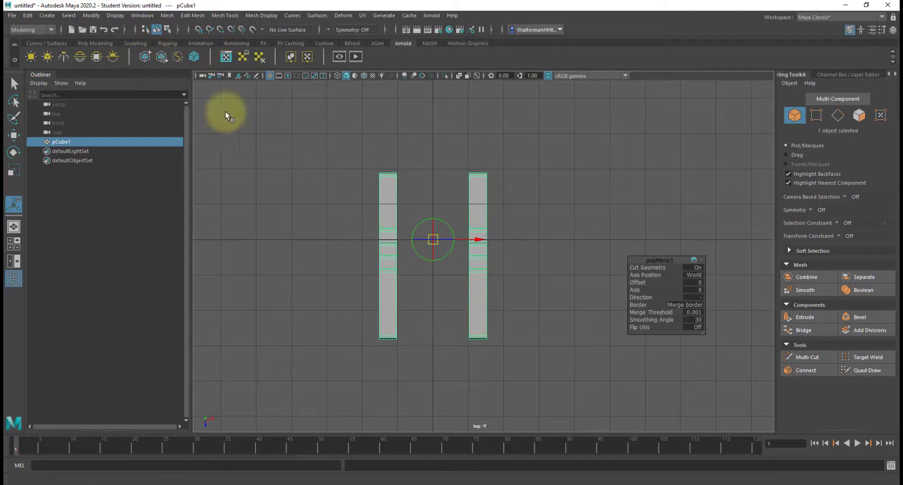
# Delete the construction history of all objects and clear the selection
pyautogui.press('space')
pyautogui.click(230, 129)
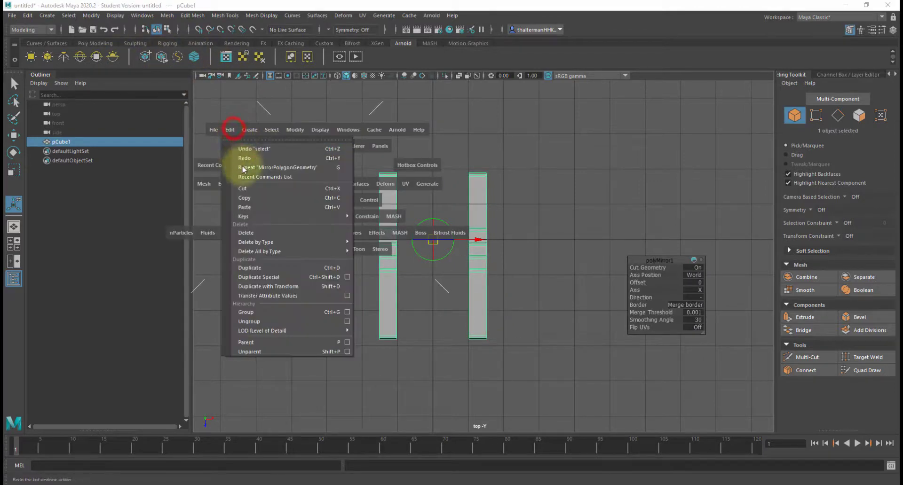
pyautogui.moveTo(275, 252)
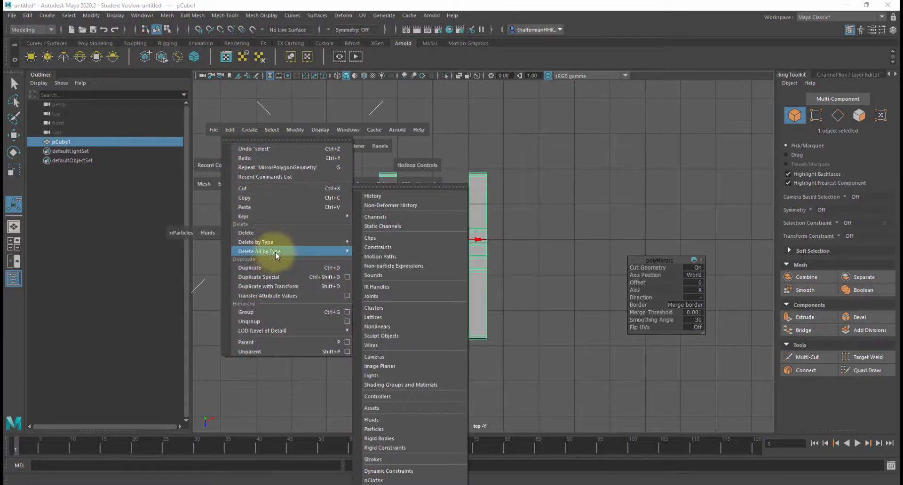
pyautogui.click(385, 195)
pyautogui.click(539, 256)
pyautogui.keyDown('alt'); pyautogui.moveTo(532, 324); pyautogui.dragTo(464, 306); pyautogui.keyUp('alt')
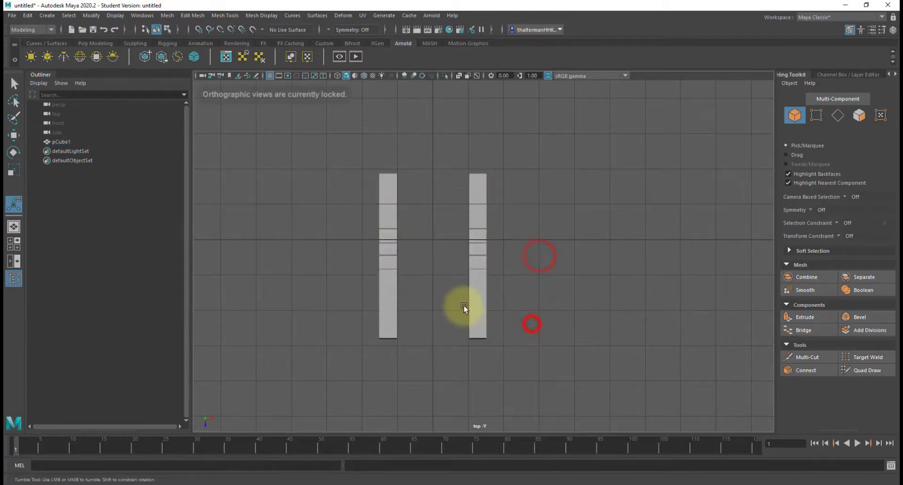
# Return to the perspective view and examine how the carriage sides are joined in the cannon photos on the reference image board
pyautogui.press('space')
pyautogui.moveTo(517, 314); pyautogui.dragTo(755, 268)
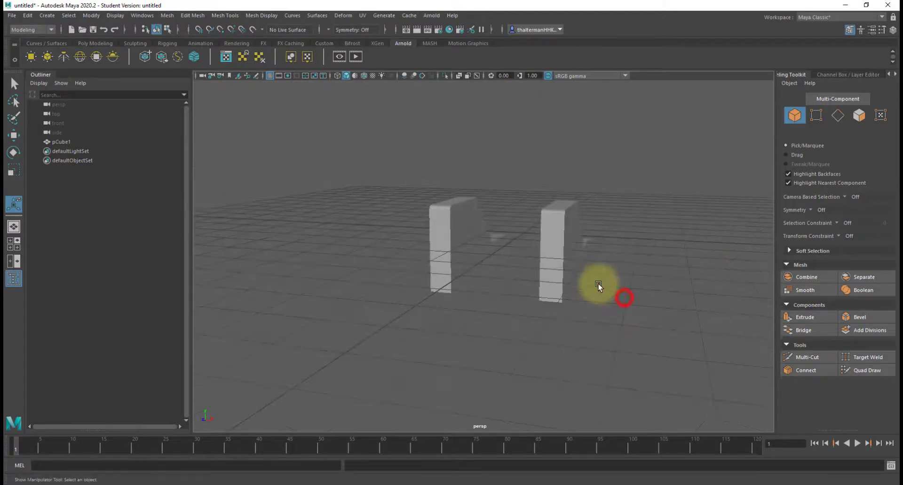
pyautogui.keyDown('alt'); pyautogui.moveTo(579, 267); pyautogui.dragTo(292, 54); pyautogui.keyUp('alt')
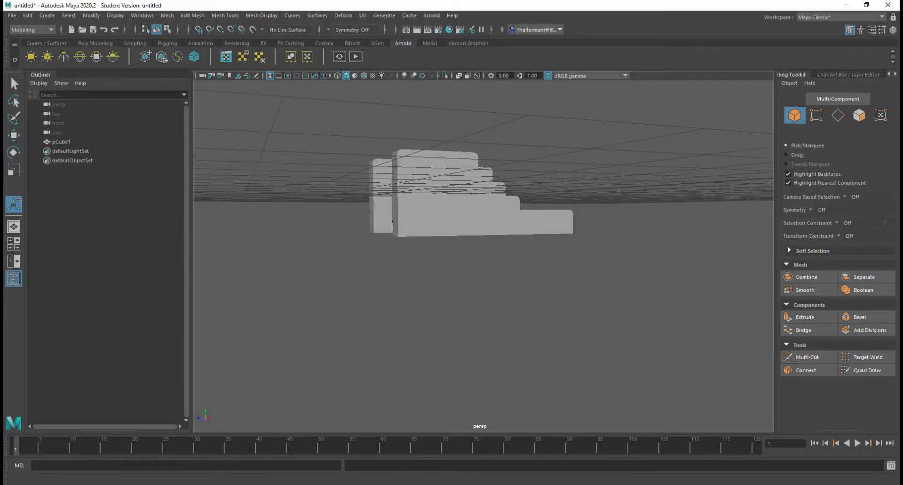
pyautogui.moveTo(461, 1); pyautogui.dragTo(417, 303, button='right')
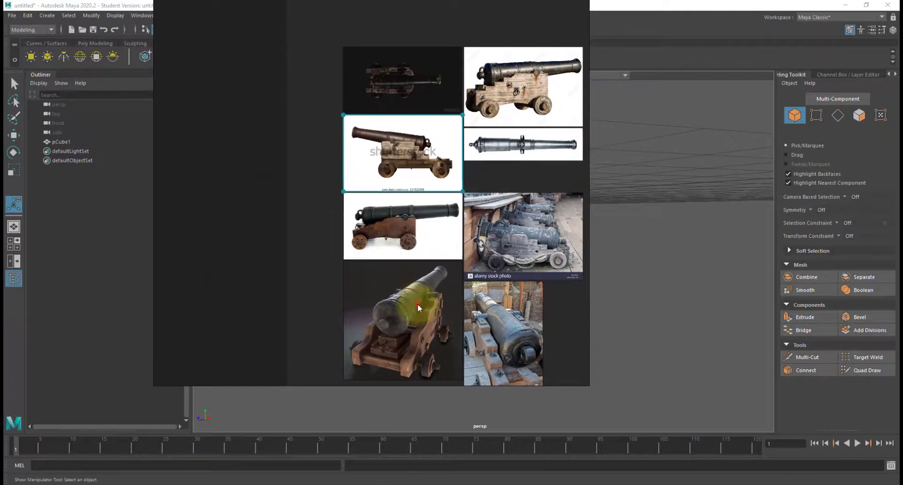
pyautogui.doubleClick(417, 303)
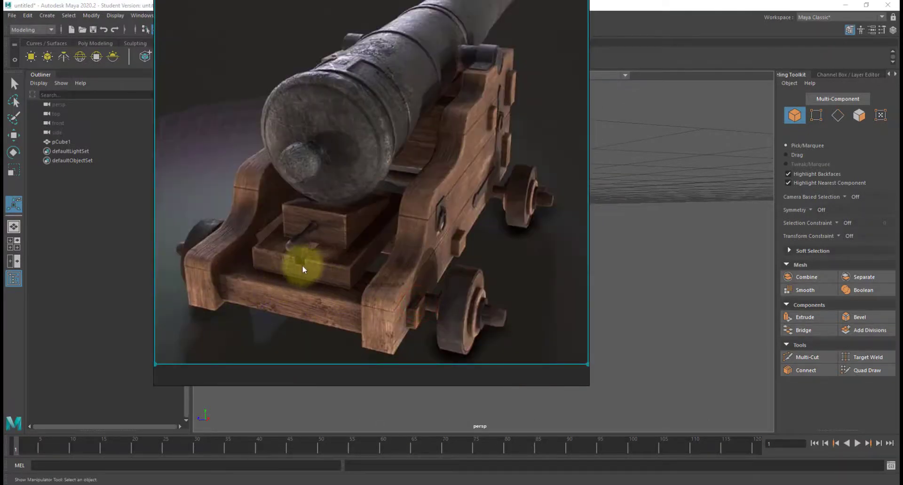
pyautogui.doubleClick(473, 146)
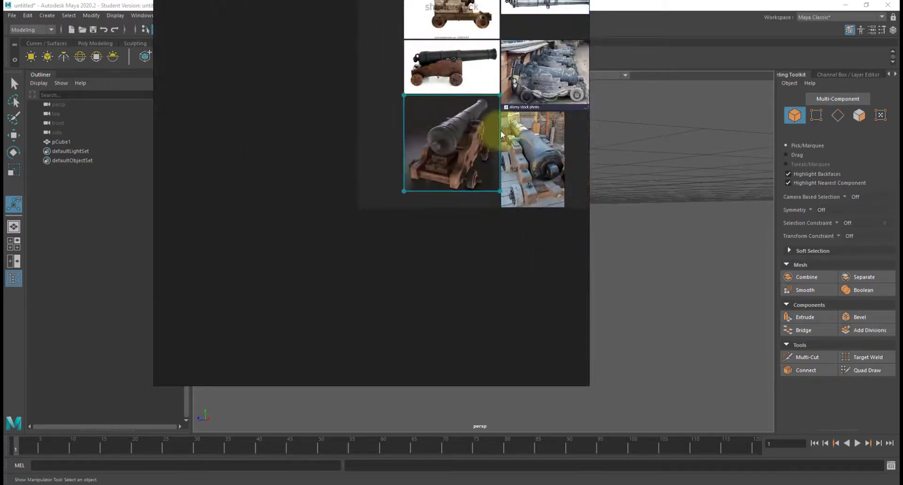
pyautogui.doubleClick(355, 111)
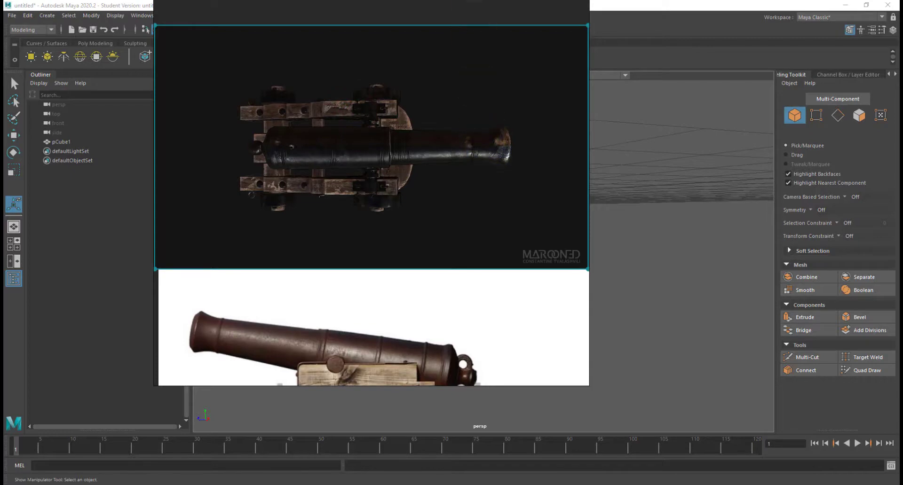
pyautogui.doubleClick(422, 202)
pyautogui.moveTo(434, 38); pyautogui.dragTo(441, 0, button='right')
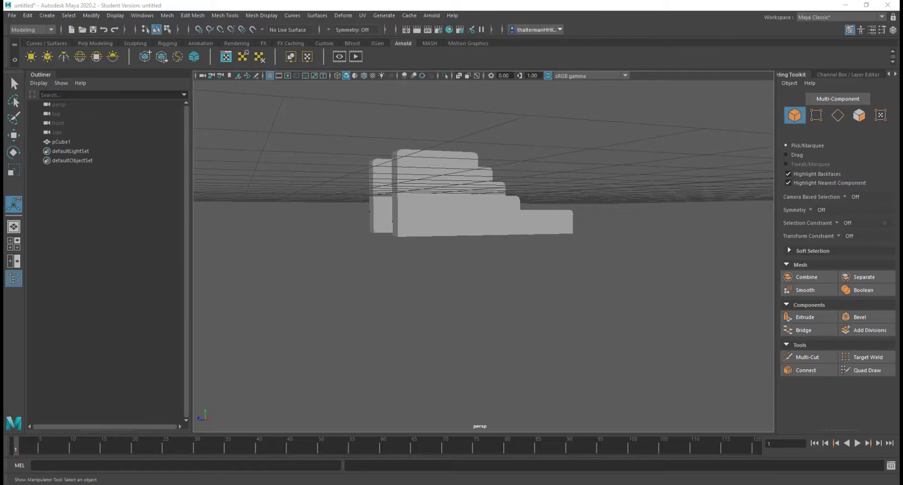
# Create a polygon cube between the two sides and scale it to about 1.39 in X and 0.38 in Y
pyautogui.keyDown('alt'); pyautogui.moveTo(609, 244); pyautogui.dragTo(494, 263); pyautogui.keyUp('alt')
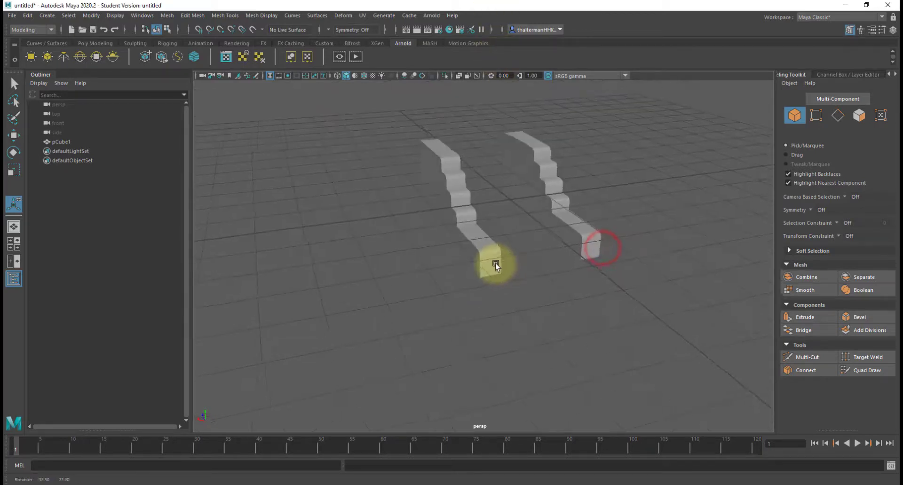
pyautogui.keyDown('alt'); pyautogui.moveTo(626, 298); pyautogui.dragTo(446, 262); pyautogui.keyUp('alt')
pyautogui.keyDown('shift'); pyautogui.moveTo(475, 247); pyautogui.dragTo(482, 272, button='right'); pyautogui.keyUp('shift')
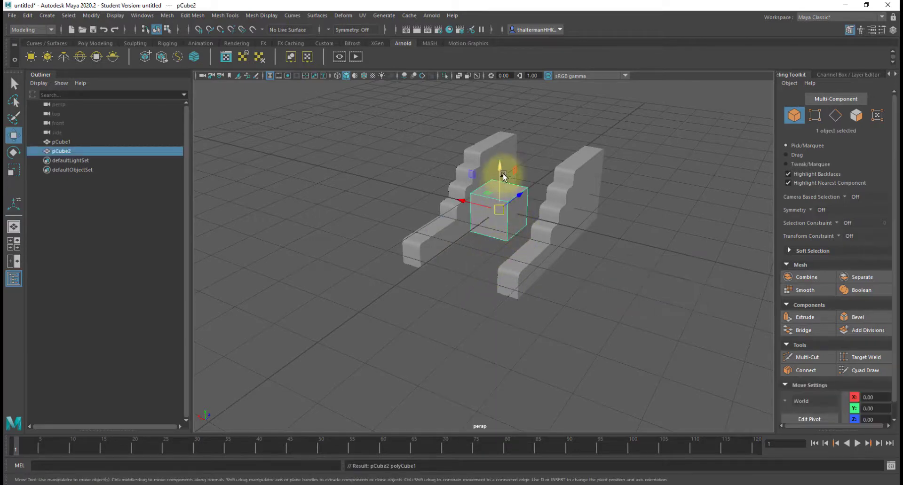
pyautogui.press('r')
pyautogui.moveTo(501, 171); pyautogui.dragTo(472, 204)
pyautogui.press('w')
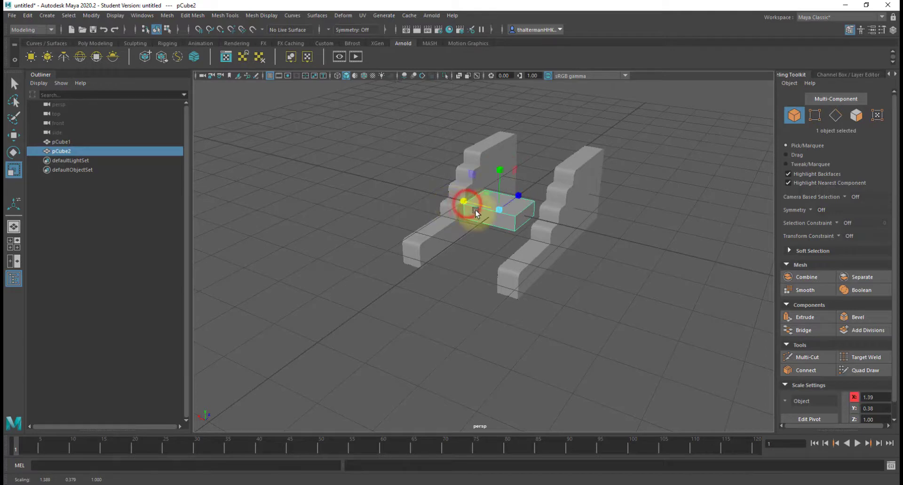
# Lower the flattened cube to about Y -27.1 and move it along Z between the sides' low blocks
pyautogui.moveTo(503, 166); pyautogui.dragTo(501, 208)
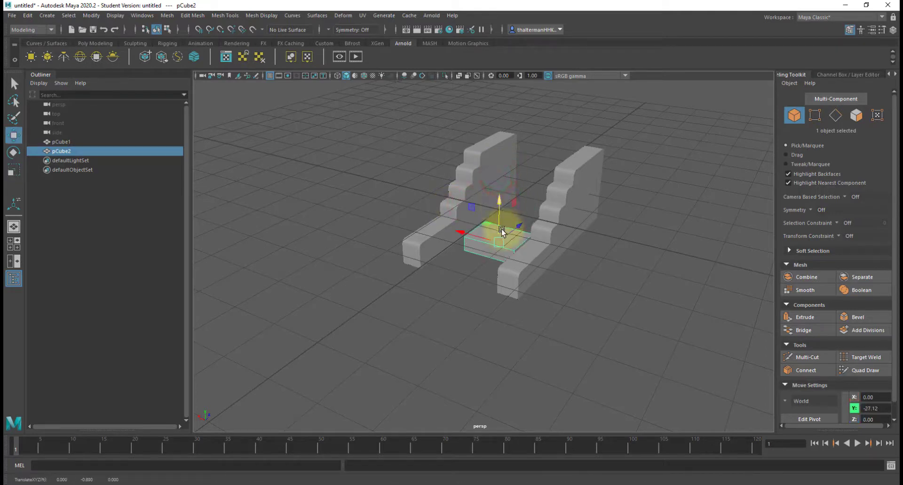
pyautogui.press('space')
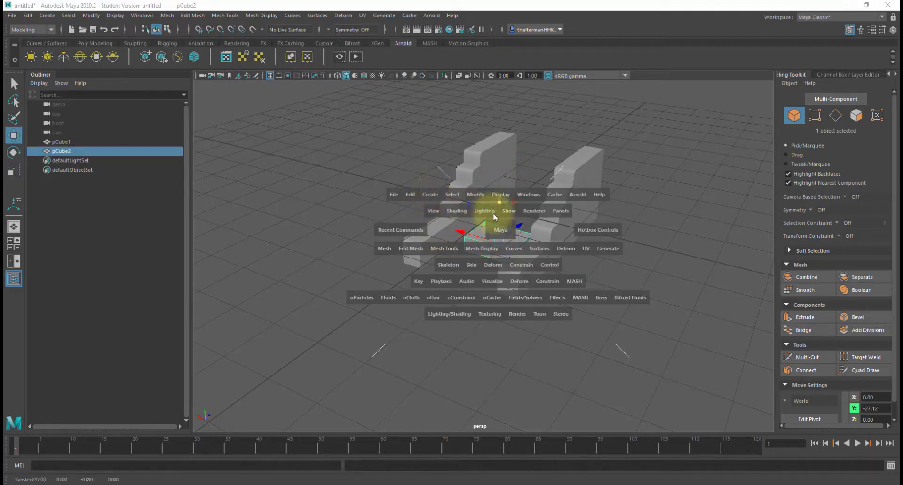
pyautogui.moveTo(497, 225); pyautogui.dragTo(459, 229)
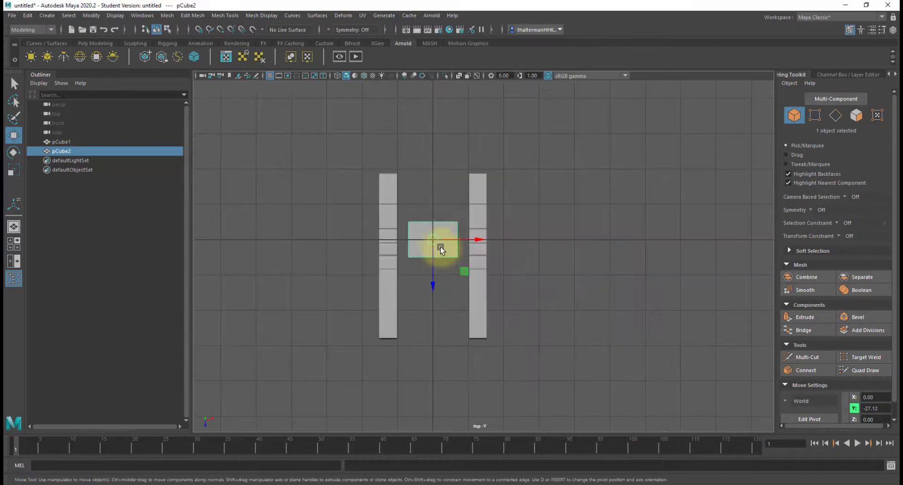
pyautogui.moveTo(433, 269); pyautogui.dragTo(429, 226)
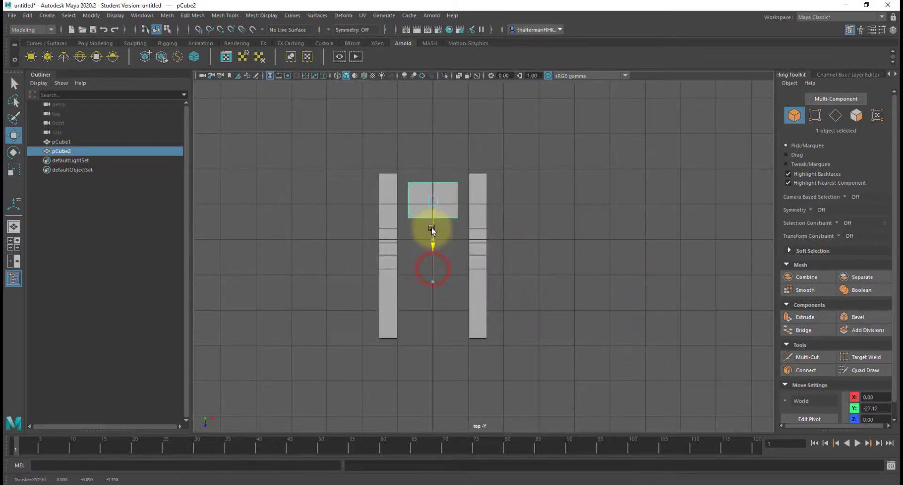
# Scale the cross beam to about 1.67 in X and 0.74 in Z
pyautogui.press('r')
pyautogui.moveTo(476, 200); pyautogui.dragTo(482, 200)
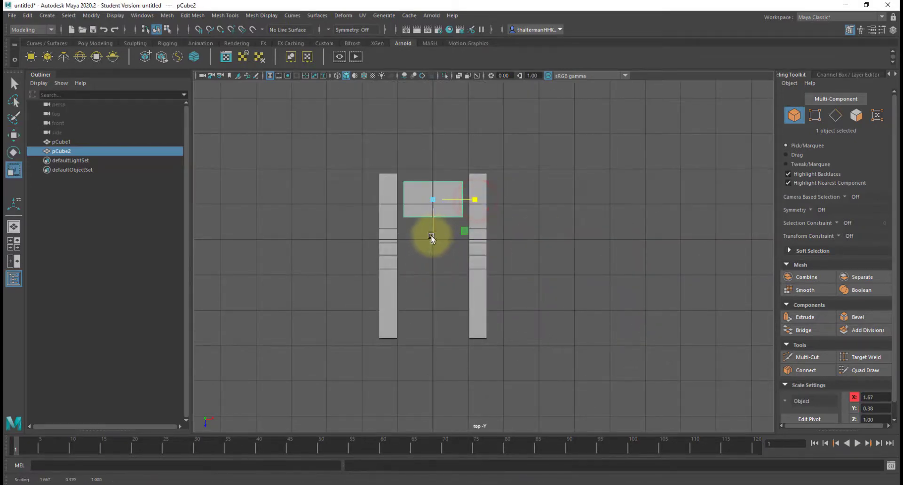
pyautogui.moveTo(433, 240); pyautogui.dragTo(432, 230)
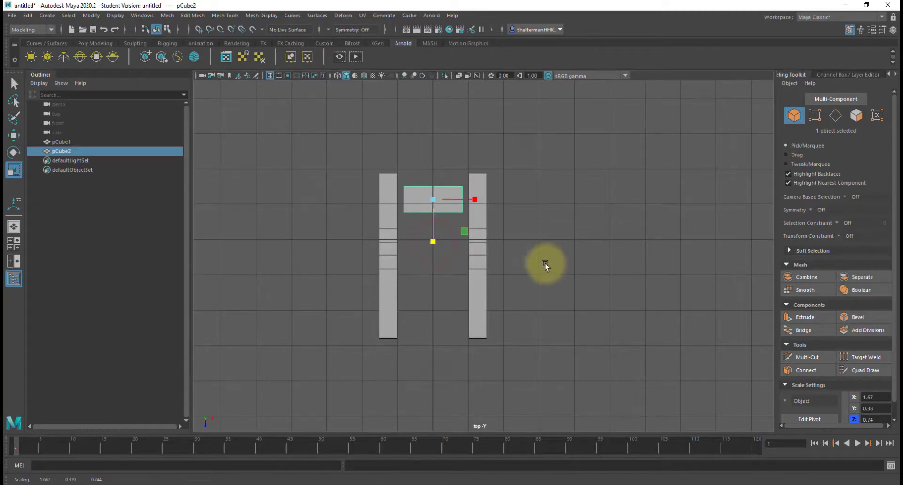
# Raise the cross beam to about Y -21.5 in the perspective view and shift it slightly along Z toward the low blocks' ends
pyautogui.press('space')
pyautogui.moveTo(536, 261); pyautogui.dragTo(488, 178)
pyautogui.press('w')
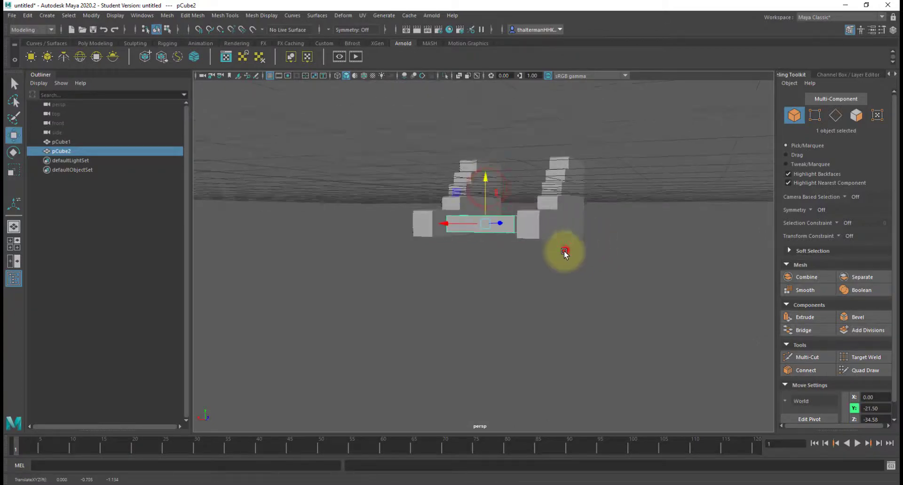
pyautogui.keyDown('alt'); pyautogui.moveTo(566, 250); pyautogui.dragTo(486, 254); pyautogui.keyUp('alt')
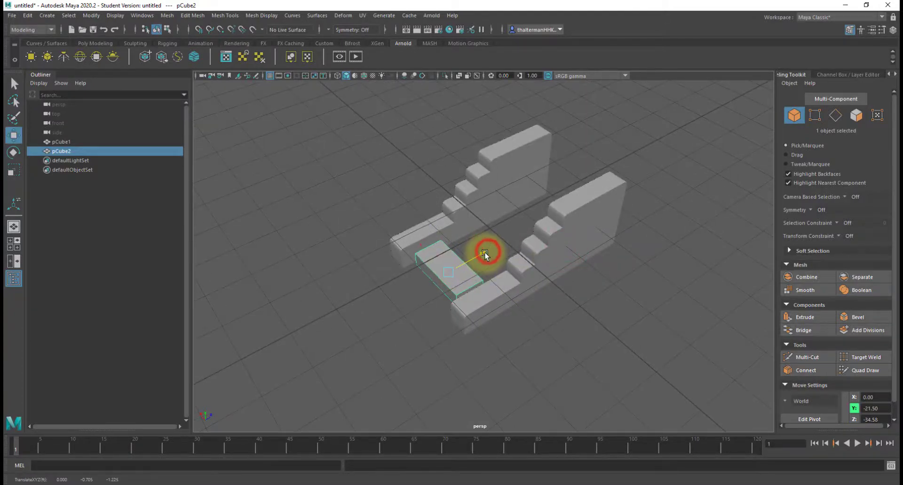
pyautogui.scroll(6, 484, 299)
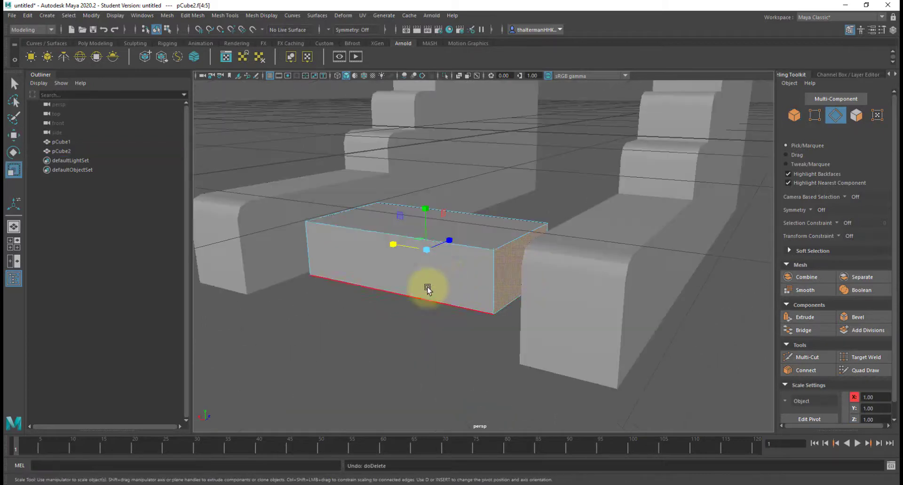
# Check the cannon carriage reference photos and delete the two end faces of the cross beam
pyautogui.keyDown('alt'); pyautogui.moveTo(429, 288); pyautogui.dragTo(485, 308); pyautogui.keyUp('alt')
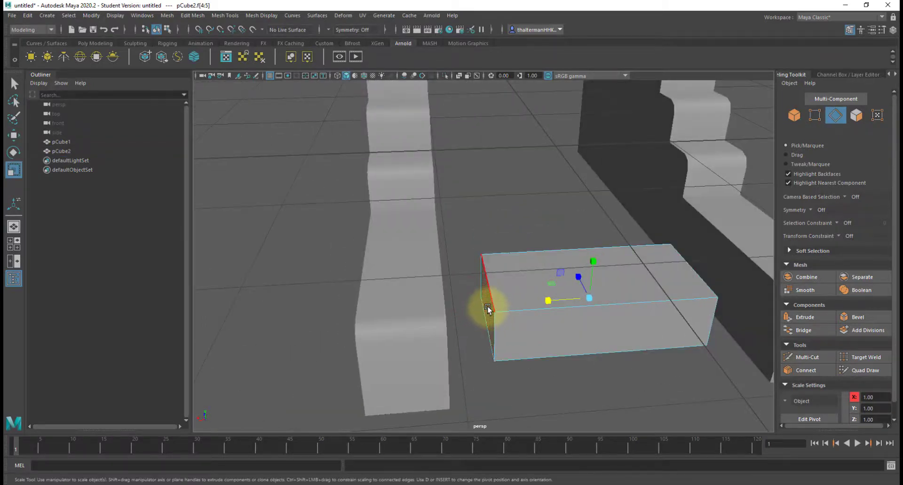
pyautogui.click(487, 306)
pyautogui.moveTo(488, 306); pyautogui.dragTo(484, 263, button='right')
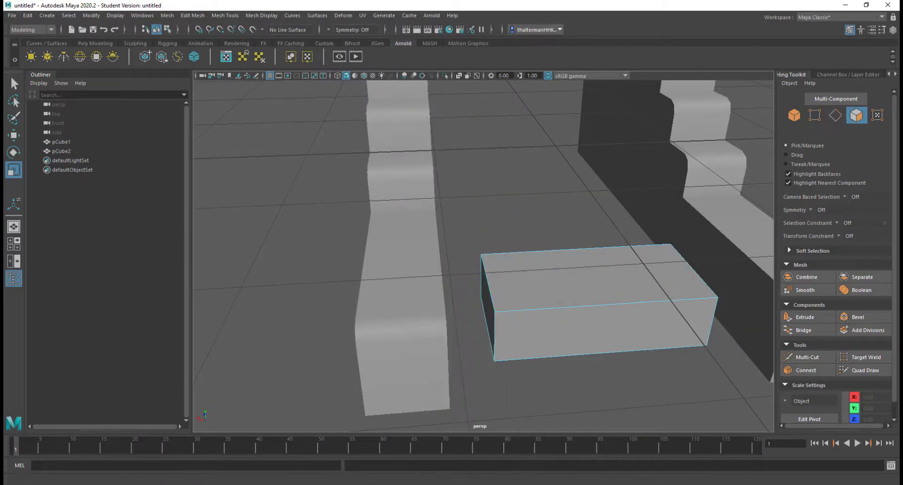
pyautogui.moveTo(311, 0); pyautogui.dragTo(335, 246, button='right')
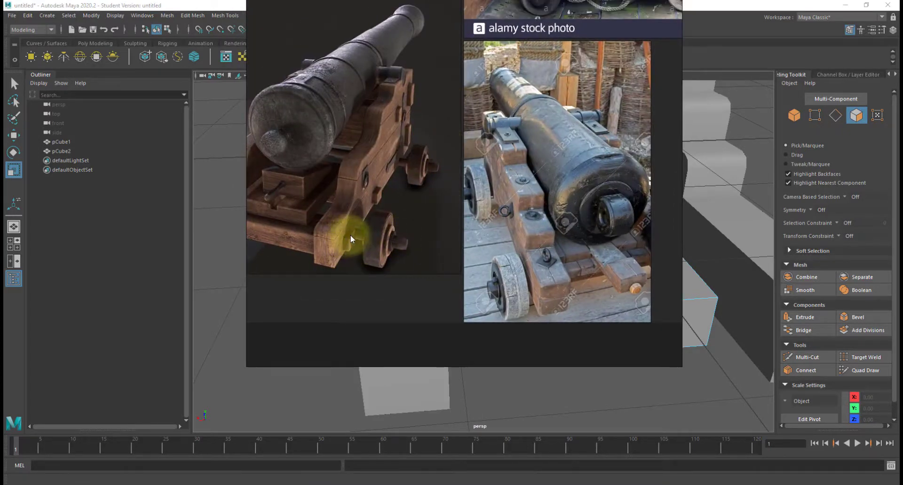
pyautogui.moveTo(437, 51); pyautogui.dragTo(444, 0, button='right')
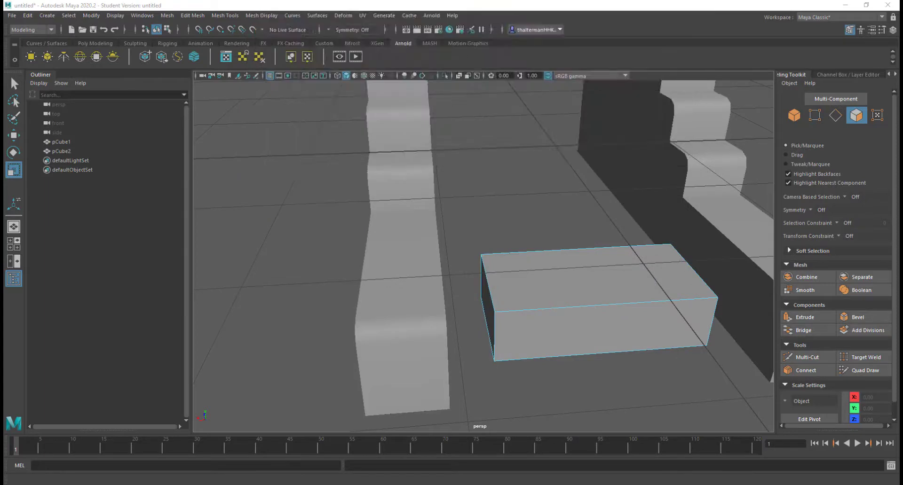
pyautogui.click(486, 305)
pyautogui.keyDown('alt'); pyautogui.moveTo(592, 306); pyautogui.dragTo(518, 308); pyautogui.keyUp('alt')
pyautogui.keyDown('shift'); pyautogui.click(478, 294); pyautogui.keyUp('shift')
pyautogui.keyDown('shift'); pyautogui.moveTo(534, 301); pyautogui.dragTo(541, 281, button='right'); pyautogui.keyUp('shift')
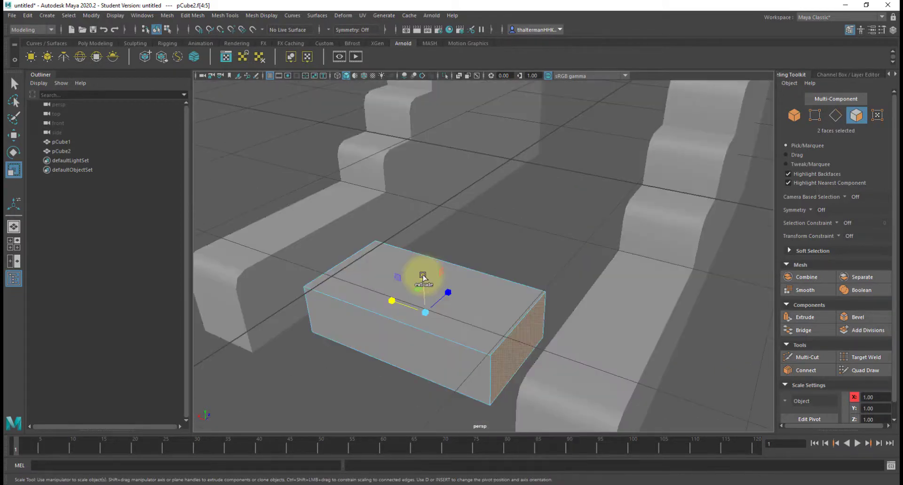
pyautogui.press('Delete')
# Extrude the border edges of the beam's two open ends inward to leave a smaller rectangular opening at each end
pyautogui.moveTo(519, 340); pyautogui.dragTo(520, 214, button='right')
pyautogui.doubleClick(523, 316)
pyautogui.keyDown('alt'); pyautogui.moveTo(458, 326); pyautogui.dragTo(536, 346); pyautogui.keyUp('alt')
pyautogui.keyDown('shift'); pyautogui.doubleClick(585, 299); pyautogui.keyUp('shift')
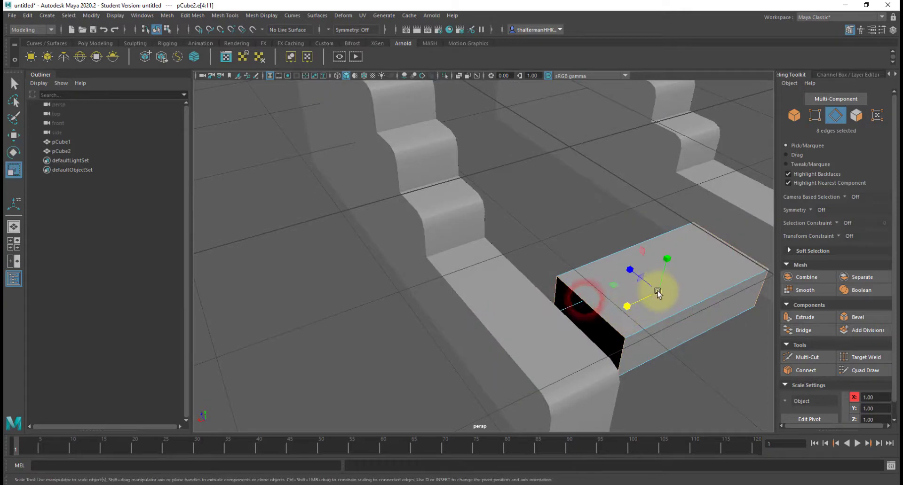
pyautogui.keyDown('shift'); pyautogui.moveTo(659, 294); pyautogui.dragTo(571, 329); pyautogui.keyUp('shift')
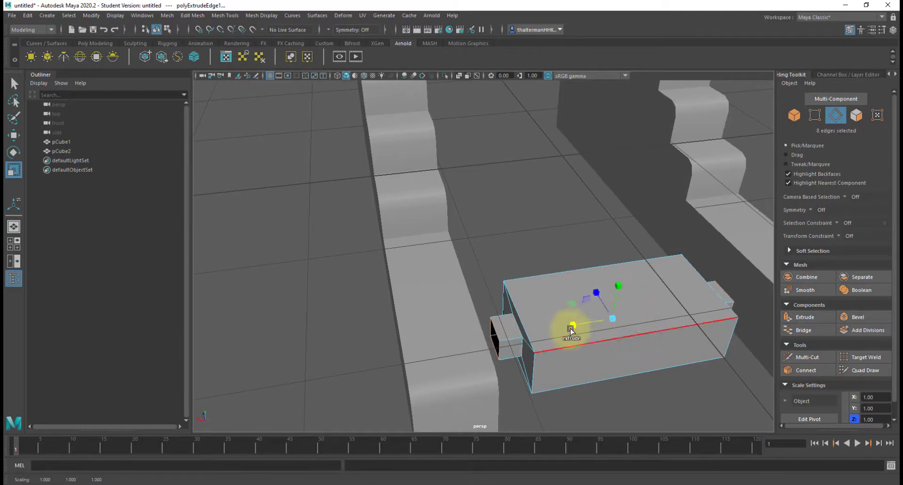
pyautogui.keyDown('shift'); pyautogui.click(570, 329); pyautogui.keyUp('shift')
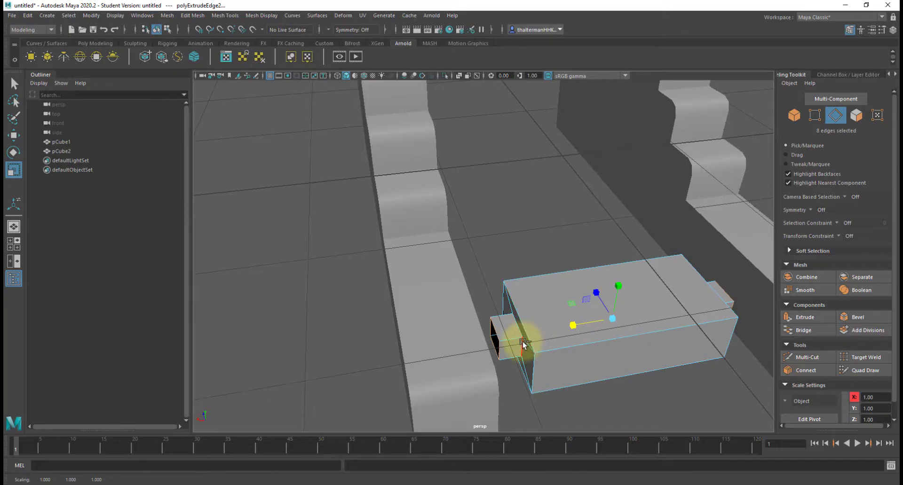
pyautogui.hotkey('ctrl', 'z')
pyautogui.moveTo(618, 287); pyautogui.dragTo(621, 282)
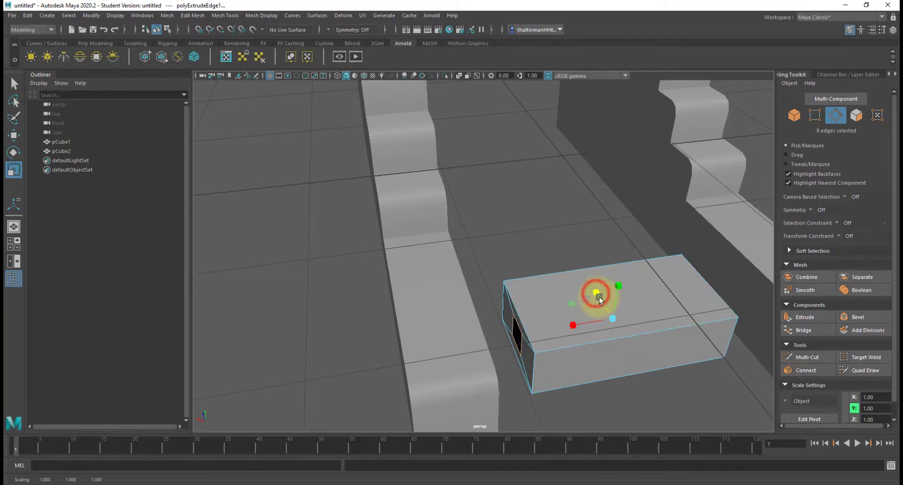
# Extrude the small end openings outward along X into short pegs and fill their open holes
pyautogui.moveTo(572, 324)
pyautogui.keyDown('alt'); pyautogui.mouseDown()
pyautogui.moveTo(615, 329)
pyautogui.moveTo(582, 311)
pyautogui.mouseUp(); pyautogui.keyUp('alt')
pyautogui.keyDown('shift'); pyautogui.moveTo(572, 218); pyautogui.dragTo(564, 224); pyautogui.keyUp('shift')
pyautogui.keyDown('shift'); pyautogui.rightClick(556, 233); pyautogui.keyUp('shift')
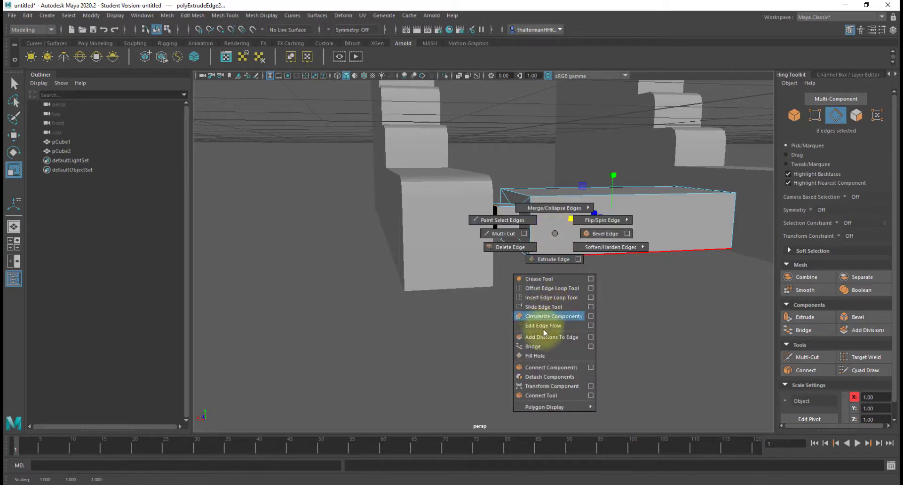
pyautogui.click(536, 355)
# Select the end faces of both pegs and scale them outward along X so the pegs reach into the carriage sides
pyautogui.keyDown('alt'); pyautogui.moveTo(579, 330); pyautogui.dragTo(602, 321); pyautogui.keyUp('alt')
pyautogui.rightClick(535, 340)
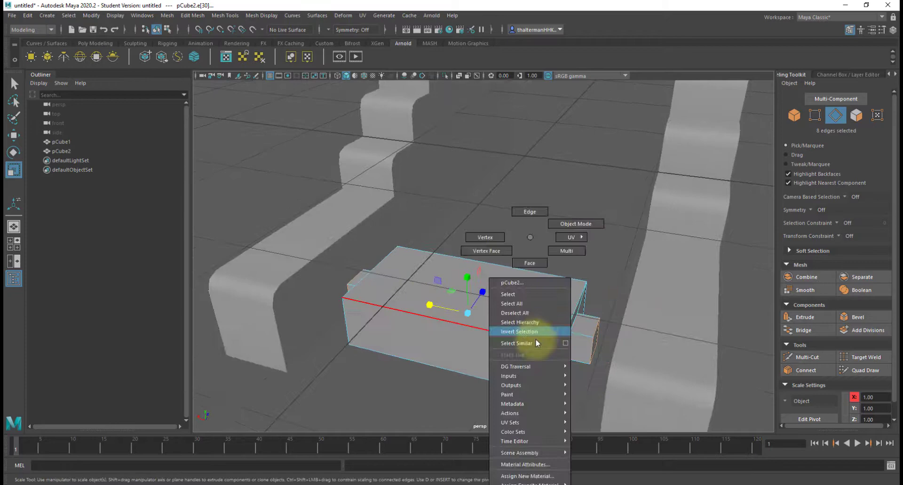
pyautogui.click(545, 310)
pyautogui.click(596, 340)
pyautogui.keyDown('alt'); pyautogui.moveTo(567, 349); pyautogui.dragTo(611, 351); pyautogui.keyUp('alt')
pyautogui.keyDown('shift'); pyautogui.click(477, 318); pyautogui.keyUp('shift')
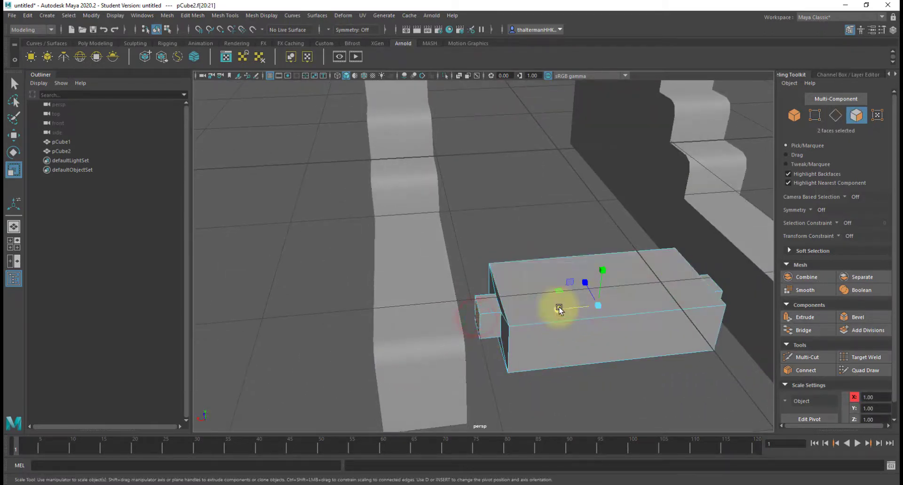
pyautogui.moveTo(560, 309); pyautogui.dragTo(511, 323)
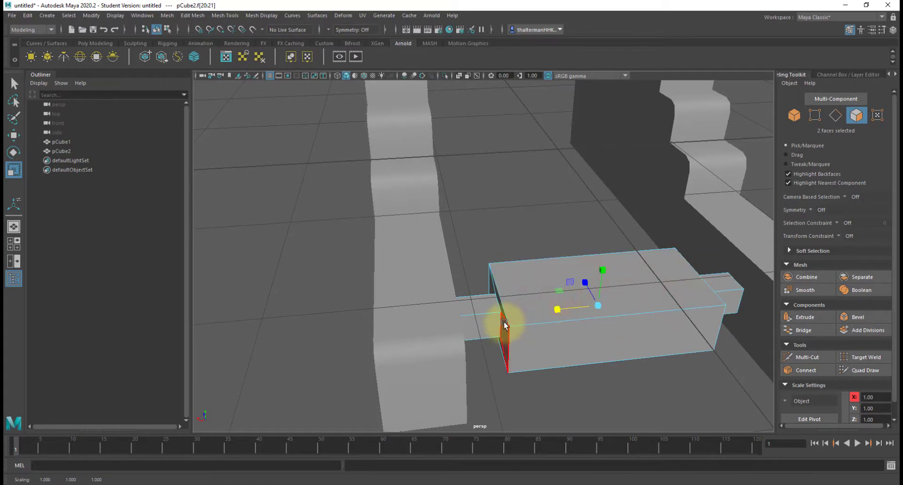
# Select all faces of the cross beam and widen them along X until the beam body spans both carriage sides
pyautogui.click(503, 328)
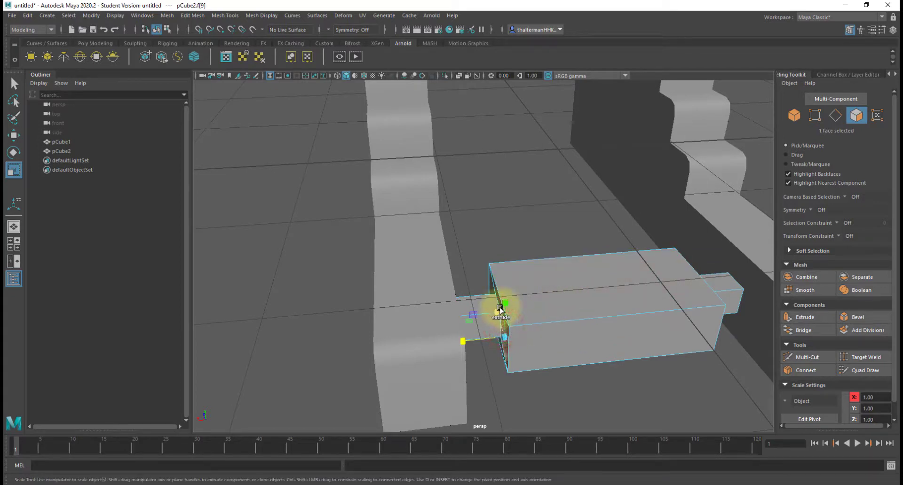
pyautogui.doubleClick(553, 331)
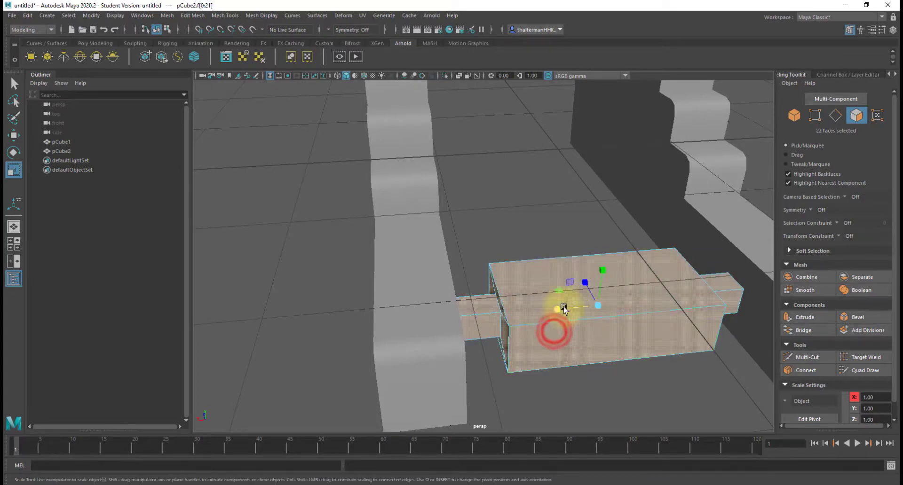
pyautogui.moveTo(563, 306); pyautogui.dragTo(536, 326)
pyautogui.keyDown('alt'); pyautogui.moveTo(555, 365); pyautogui.dragTo(527, 368, button='right'); pyautogui.keyUp('alt')
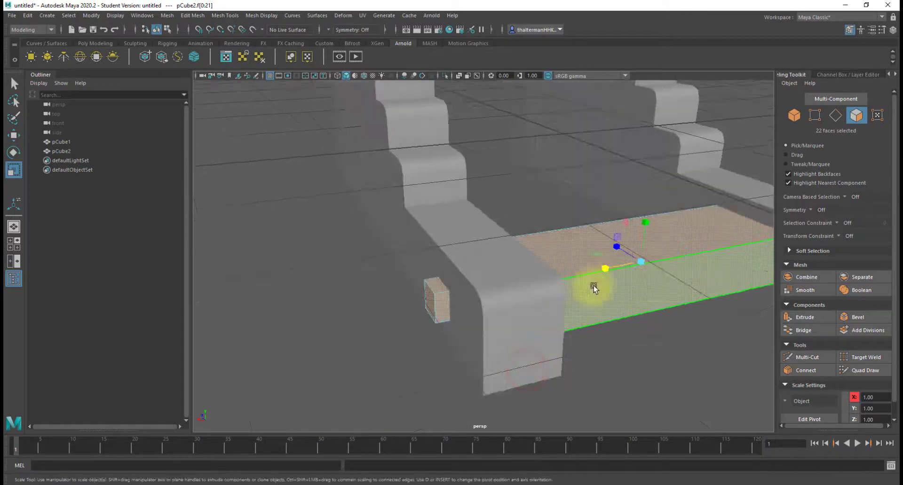
pyautogui.moveTo(605, 273); pyautogui.dragTo(604, 273)
pyautogui.keyDown('alt'); pyautogui.moveTo(684, 342); pyautogui.dragTo(631, 348); pyautogui.keyUp('alt')
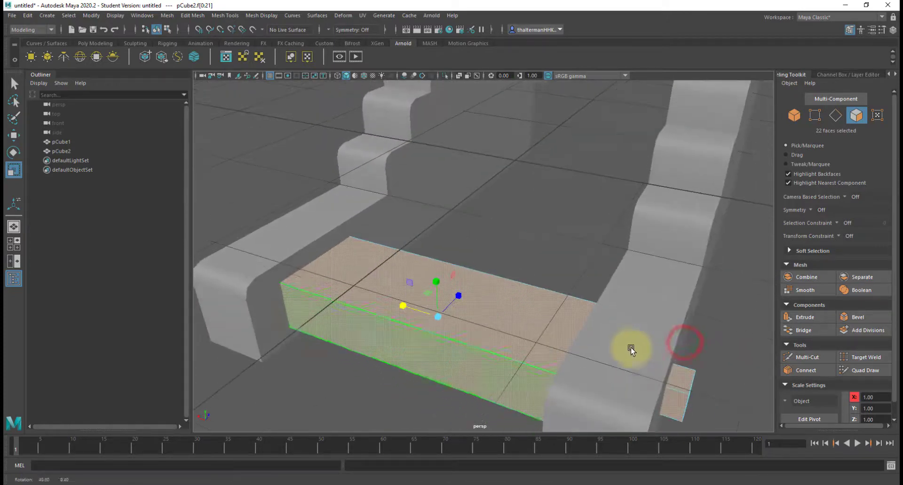
# Isolate the cross beam and delete the end faces surrounding the peg at both ends
pyautogui.moveTo(420, 383); pyautogui.dragTo(468, 224, button='right')
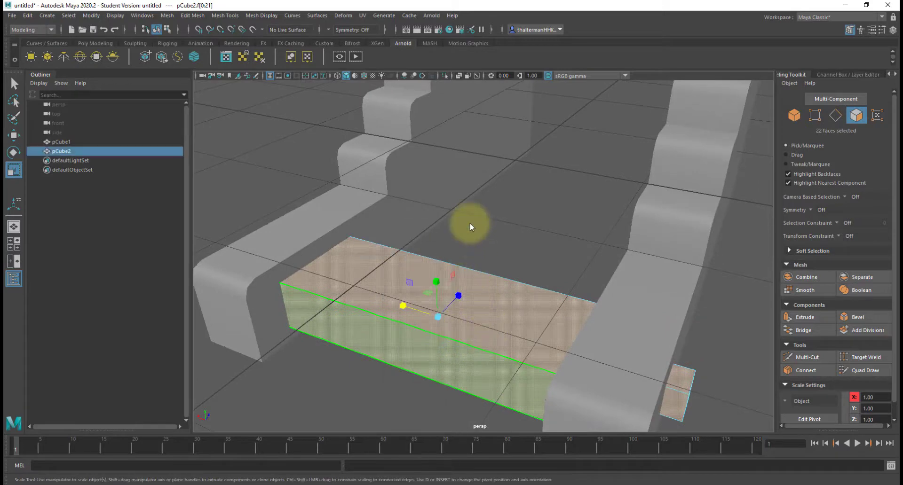
pyautogui.click(573, 244)
pyautogui.click(500, 306)
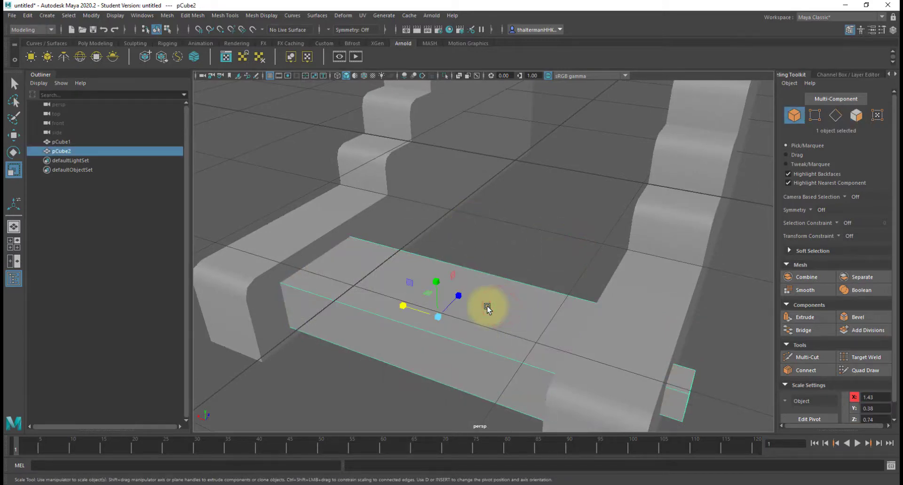
pyautogui.hotkey('ctrl', '1')
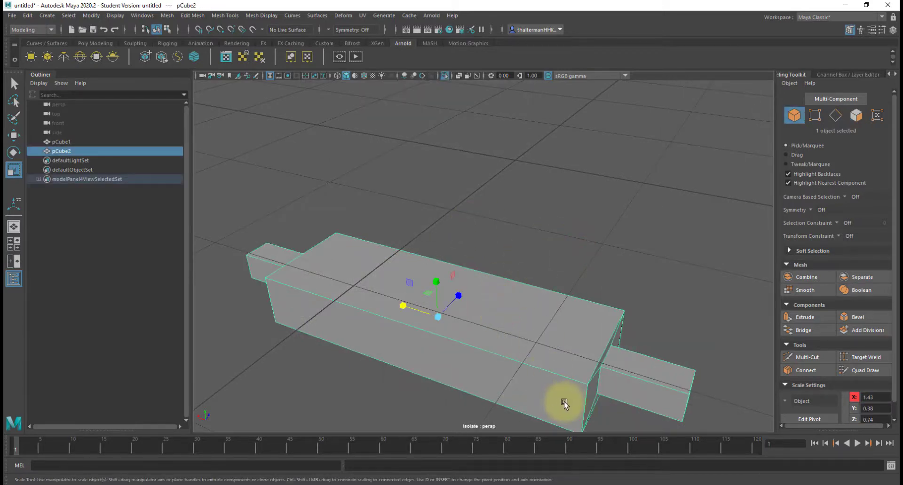
pyautogui.keyDown('alt'); pyautogui.moveTo(618, 377); pyautogui.dragTo(600, 373, button='right'); pyautogui.keyUp('alt')
pyautogui.moveTo(457, 297); pyautogui.dragTo(456, 270, button='right')
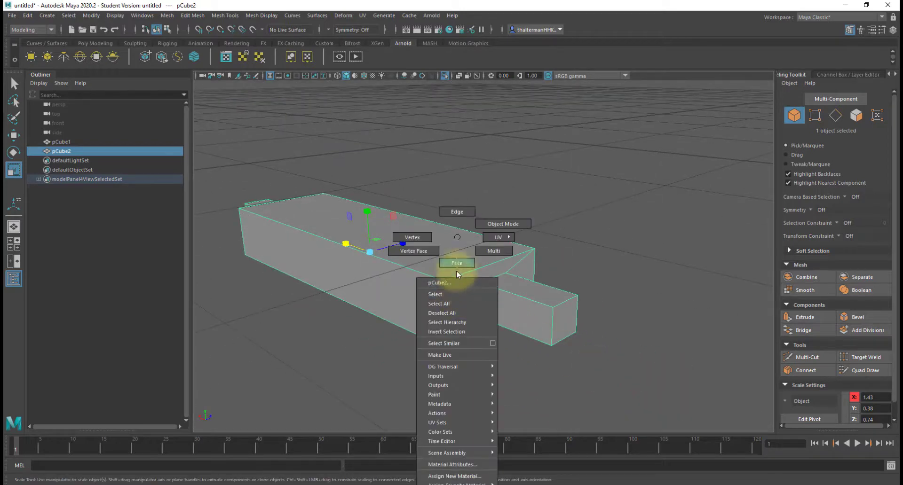
pyautogui.click(472, 282)
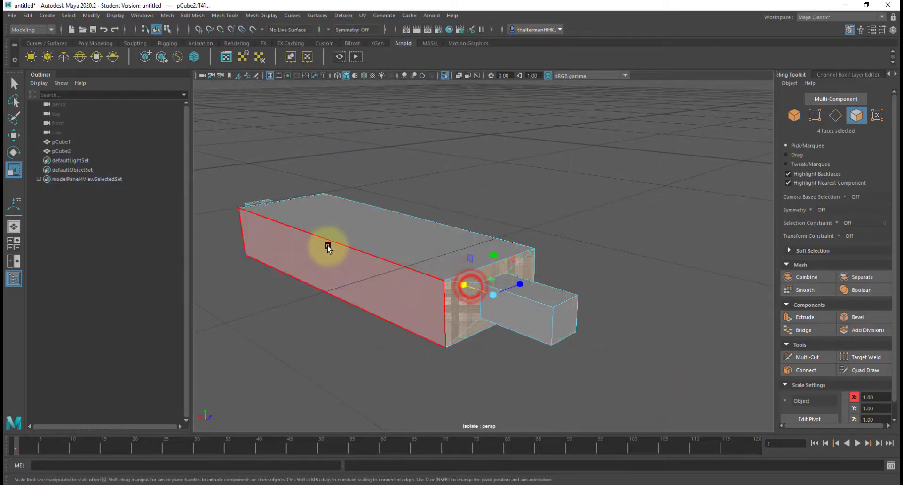
pyautogui.keyDown('alt'); pyautogui.moveTo(352, 248); pyautogui.dragTo(538, 312); pyautogui.keyUp('alt')
pyautogui.click(549, 296)
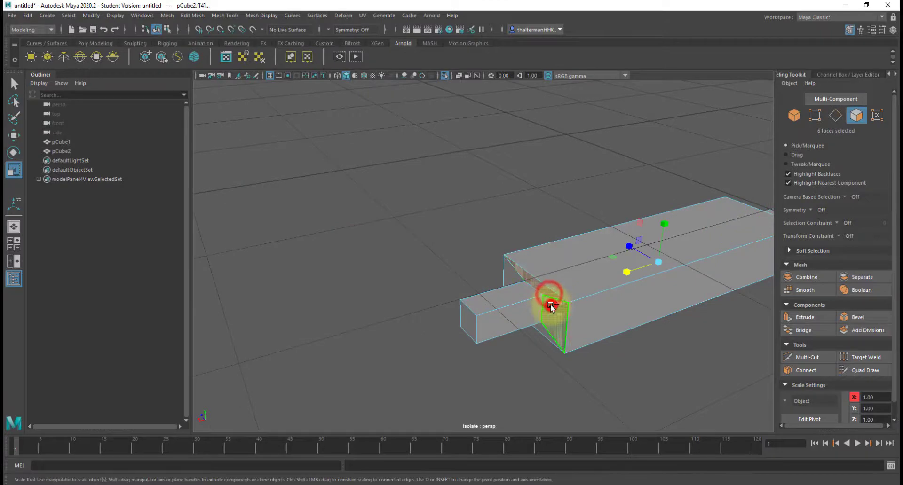
pyautogui.press('Delete')
# Scale the inner border edges of both pegs outward along X to shorten the pegs, and show the whole carriage again
pyautogui.moveTo(535, 305); pyautogui.dragTo(530, 212, button='right')
pyautogui.doubleClick(536, 289)
pyautogui.keyDown('alt'); pyautogui.moveTo(536, 289); pyautogui.dragTo(550, 359); pyautogui.keyUp('alt')
pyautogui.keyDown('shift'); pyautogui.doubleClick(551, 354); pyautogui.keyUp('shift')
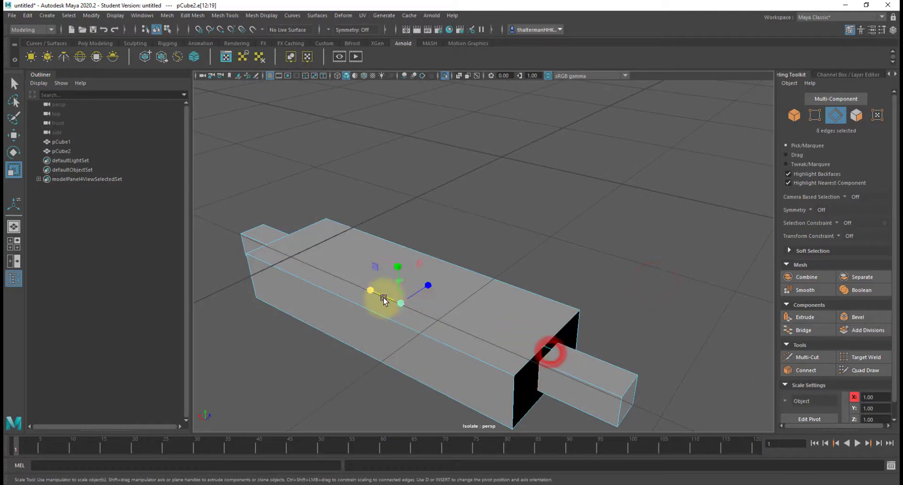
pyautogui.moveTo(371, 290); pyautogui.dragTo(376, 289)
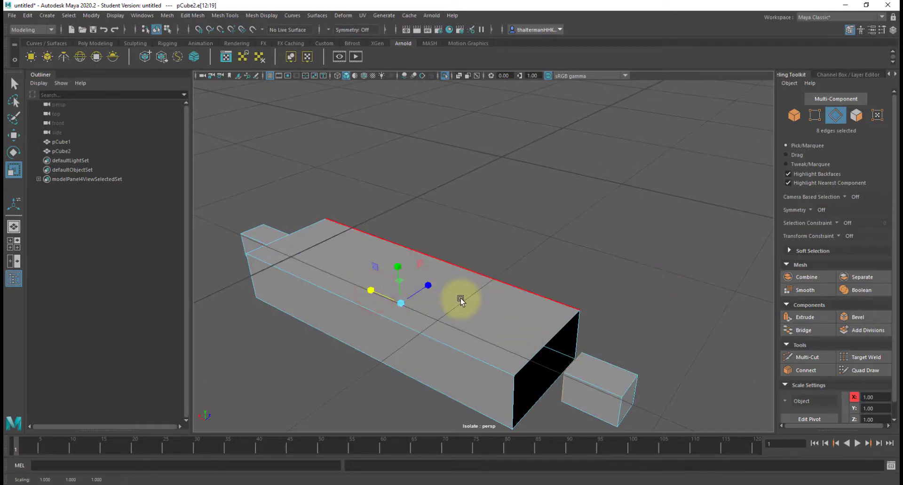
pyautogui.keyDown('alt'); pyautogui.moveTo(461, 298); pyautogui.dragTo(487, 300); pyautogui.keyUp('alt')
pyautogui.moveTo(493, 237); pyautogui.dragTo(524, 228, button='right')
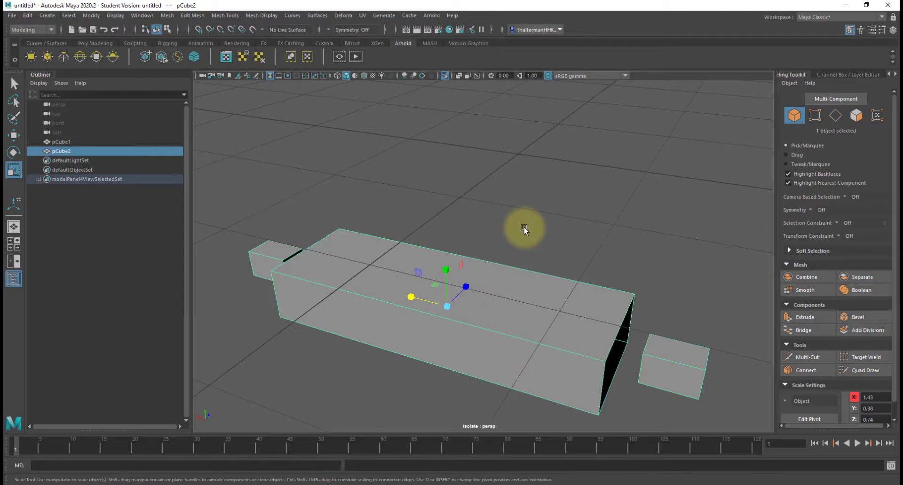
pyautogui.click(524, 227)
pyautogui.click(518, 188)
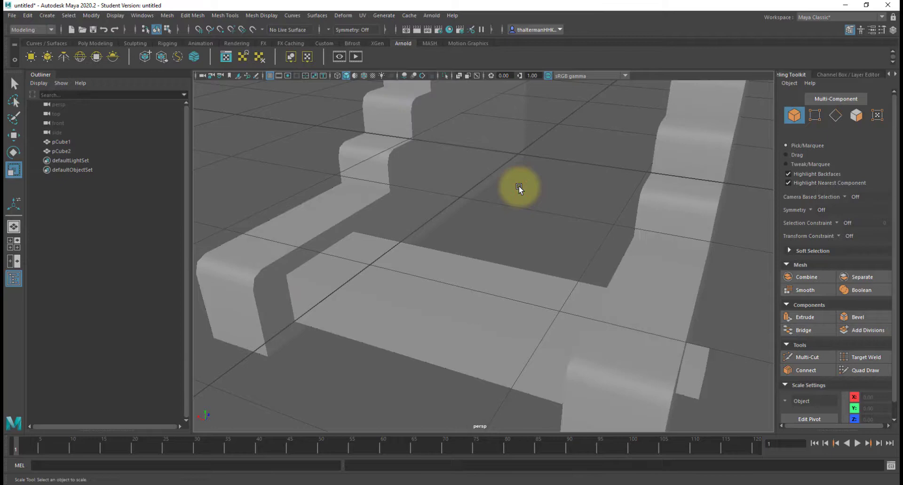
# Bevel the long edges of the cross beam with a fraction of 0.1 and 2 segments
pyautogui.keyDown('alt'); pyautogui.moveTo(519, 187); pyautogui.dragTo(539, 295); pyautogui.keyUp('alt')
pyautogui.click(567, 261)
pyautogui.moveTo(514, 242); pyautogui.dragTo(511, 211, button='right')
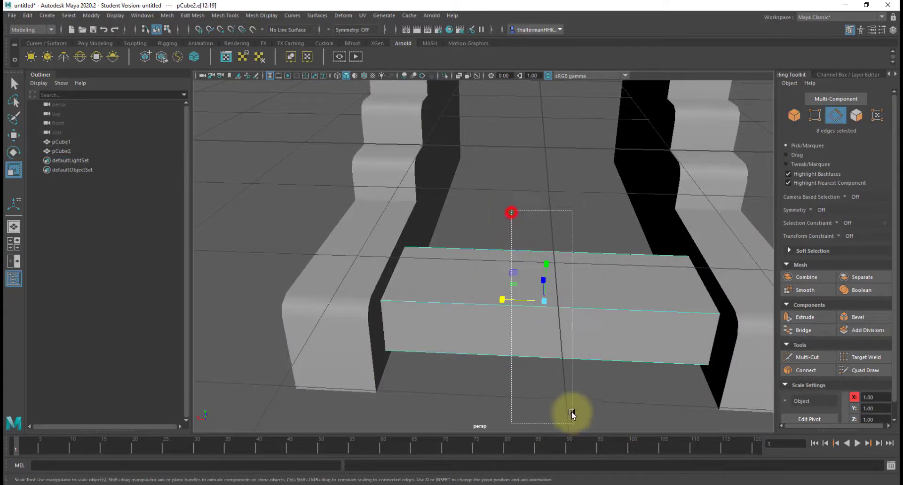
pyautogui.keyDown('shift'); pyautogui.moveTo(552, 340); pyautogui.dragTo(595, 318, button='right'); pyautogui.keyUp('shift')
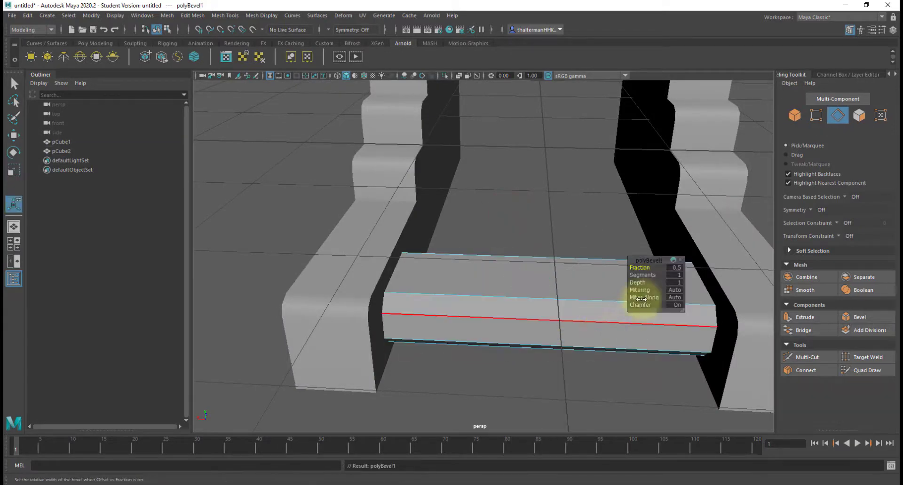
pyautogui.moveTo(648, 268); pyautogui.dragTo(641, 267)
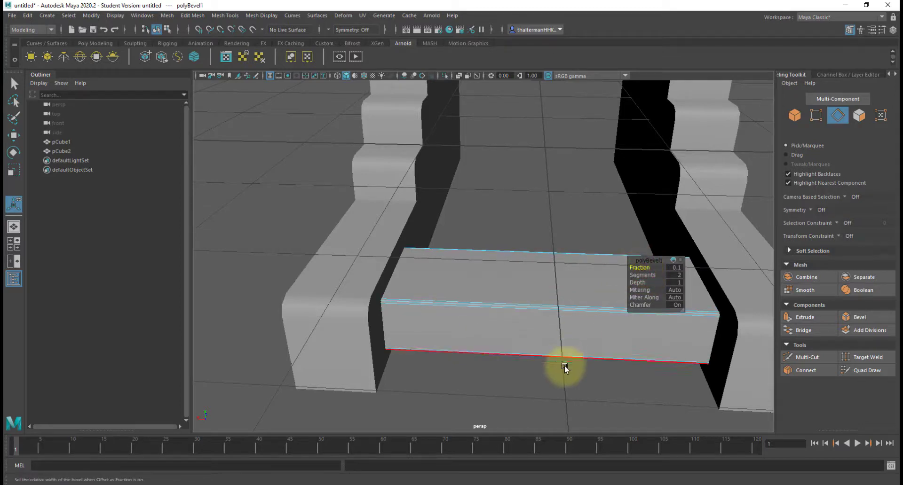
# Bevel the outer end edges of the pegs on both sides of the cross beam with a fraction of 1 and 1 segment
pyautogui.keyDown('alt'); pyautogui.click(538, 399); pyautogui.keyUp('alt')
pyautogui.keyDown('alt'); pyautogui.moveTo(492, 385); pyautogui.dragTo(528, 383); pyautogui.keyUp('alt')
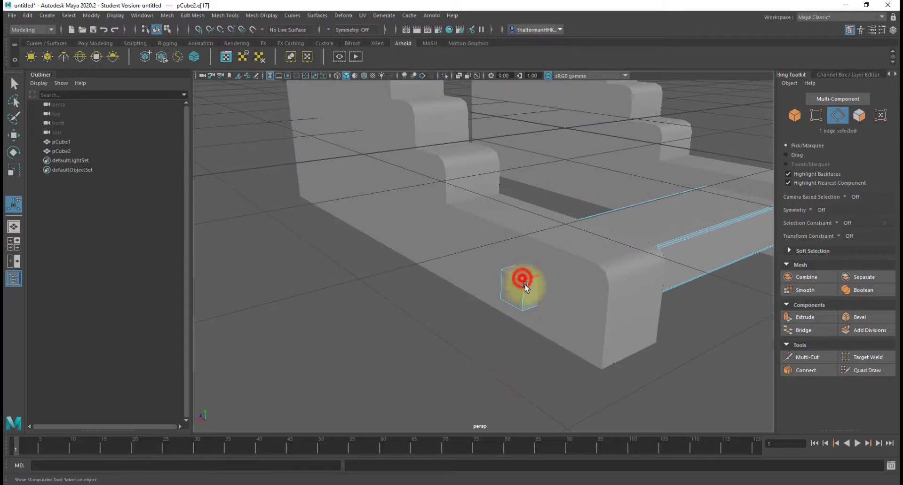
pyautogui.keyDown('shift'); pyautogui.click(504, 293); pyautogui.keyUp('shift')
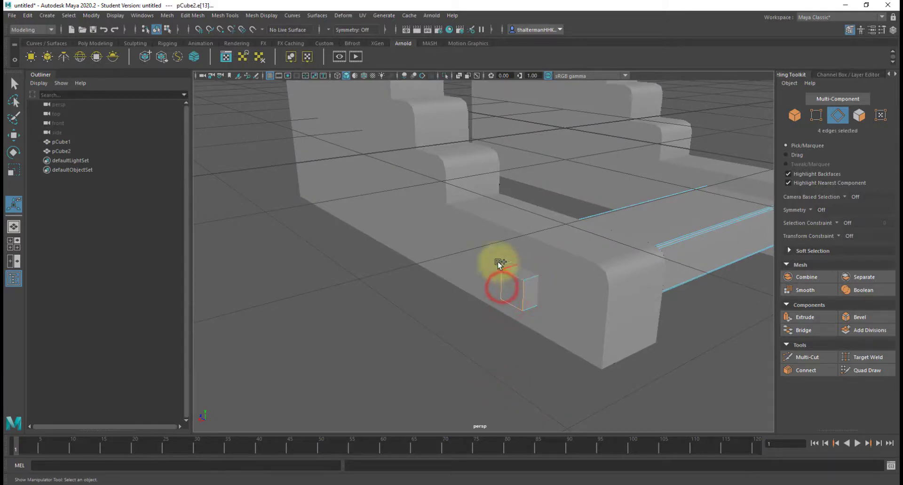
pyautogui.keyDown('shift'); pyautogui.moveTo(490, 261); pyautogui.dragTo(446, 325); pyautogui.keyUp('shift')
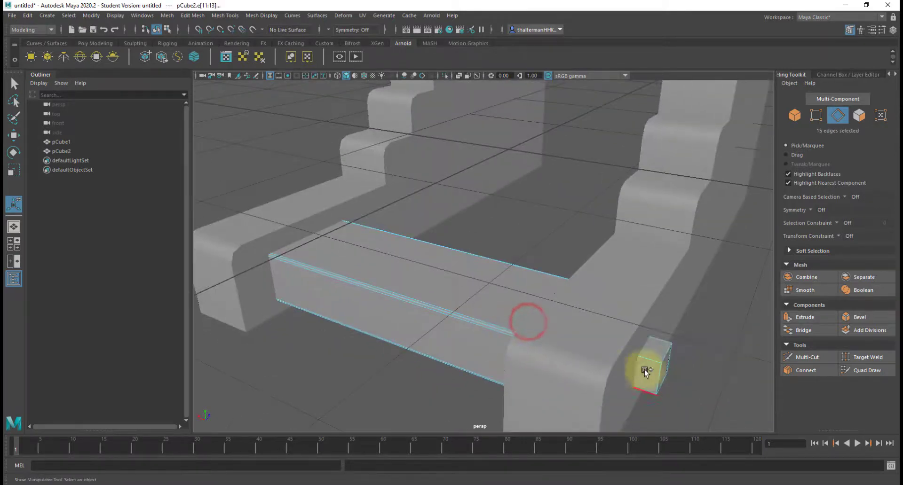
pyautogui.keyDown('shift'); pyautogui.moveTo(690, 330); pyautogui.dragTo(676, 351); pyautogui.keyUp('shift')
pyautogui.keyDown('shift'); pyautogui.moveTo(654, 395); pyautogui.dragTo(655, 395); pyautogui.keyUp('shift')
pyautogui.keyDown('shift'); pyautogui.moveTo(659, 367); pyautogui.dragTo(687, 322, button='right'); pyautogui.keyUp('shift')
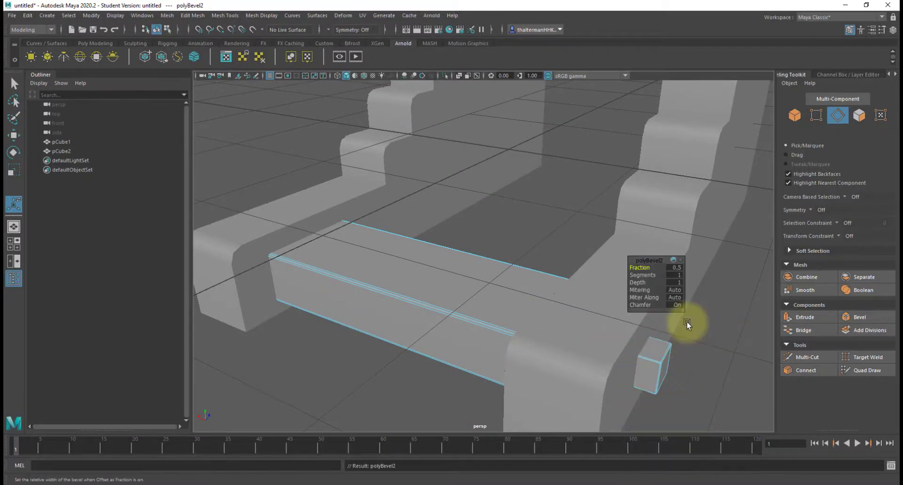
pyautogui.click(649, 275)
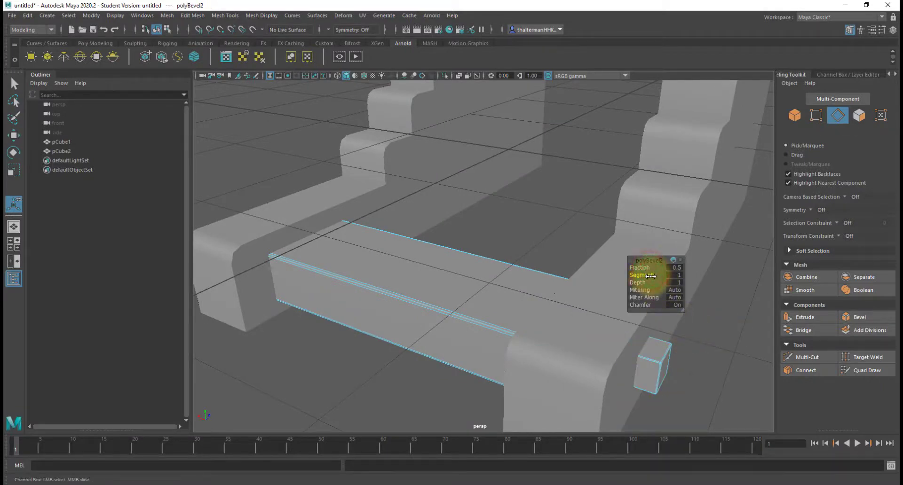
pyautogui.moveTo(650, 276); pyautogui.dragTo(572, 285)
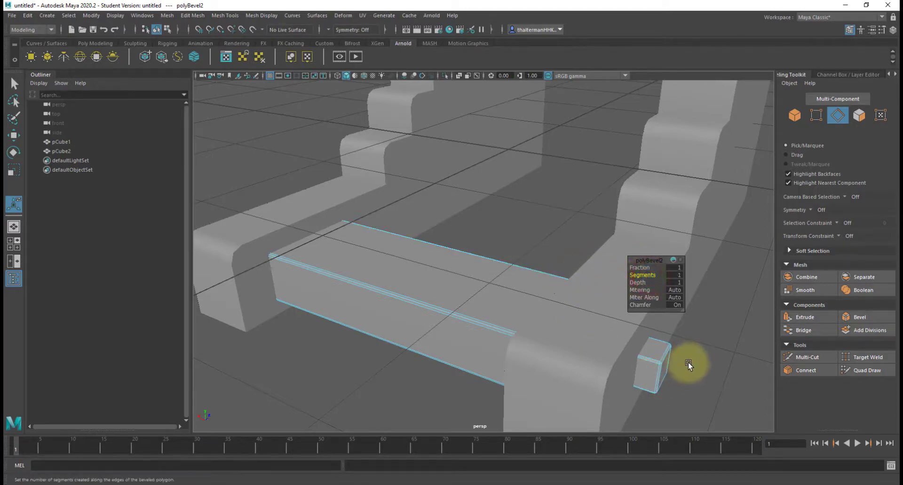
# Return to object mode and select the whole cross beam
pyautogui.keyDown('alt'); pyautogui.moveTo(677, 385); pyautogui.dragTo(527, 357); pyautogui.keyUp('alt')
pyautogui.moveTo(707, 311); pyautogui.dragTo(743, 230, button='right')
pyautogui.click(743, 230)
pyautogui.scroll(-3, 611, 347)
pyautogui.keyDown('alt'); pyautogui.moveTo(611, 348); pyautogui.dragTo(588, 300); pyautogui.keyUp('alt')
pyautogui.click(583, 294)
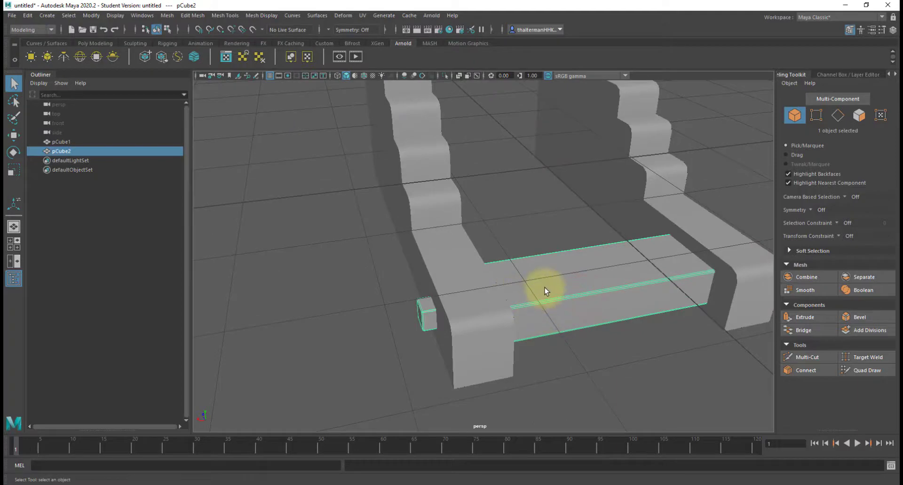
pyautogui.press('w')
pyautogui.moveTo(573, 265); pyautogui.dragTo(605, 306)
pyautogui.hotkey('ctrl', 'z')
# Duplicate the front cross beam and slide the copy back along Z to about 1.26 at the same height
pyautogui.keyDown('alt'); pyautogui.moveTo(527, 319); pyautogui.dragTo(541, 280); pyautogui.keyUp('alt')
pyautogui.hotkey('ctrl', 'd')
pyautogui.press('space')
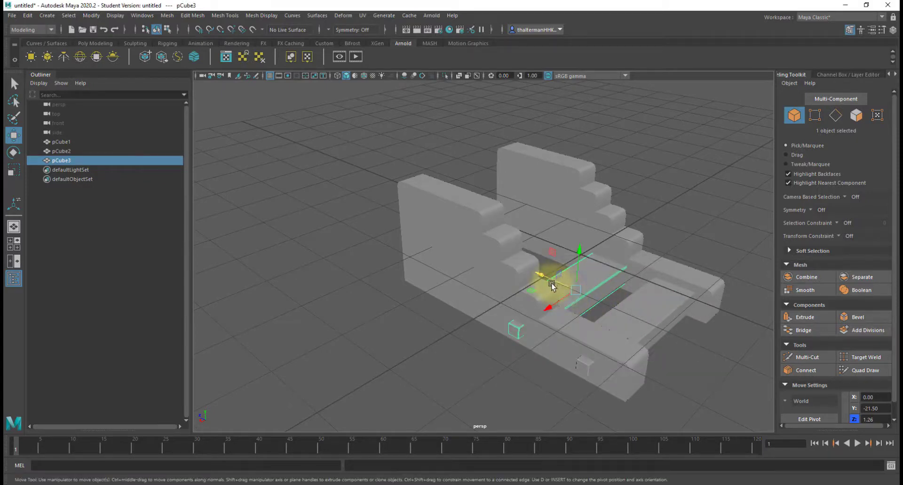
# Duplicate the cross beam to the carriage's rear at about Z 68.64, and raise another copy directly above it to about Y 2.97
pyautogui.keyDown('alt'); pyautogui.moveTo(555, 284); pyautogui.dragTo(564, 268); pyautogui.keyUp('alt')
pyautogui.hotkey('ctrl', 'd')
pyautogui.hotkey('ctrl', 'd')
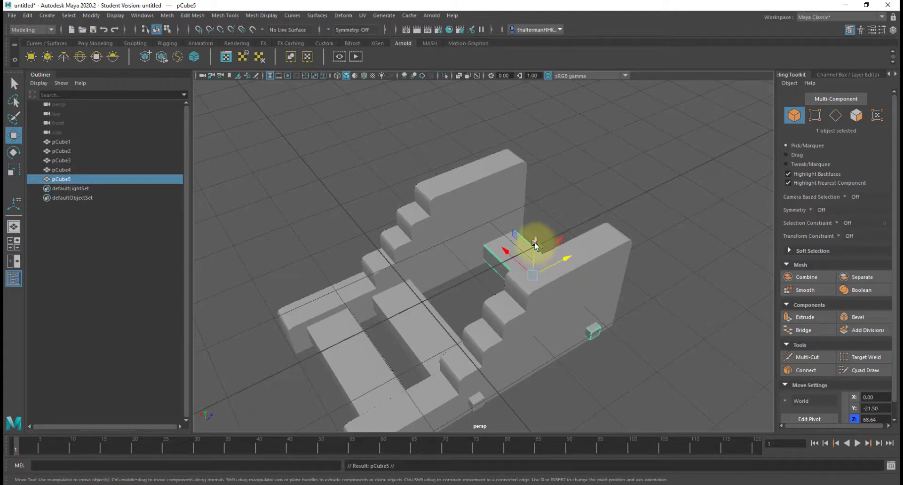
pyautogui.moveTo(531, 237); pyautogui.dragTo(541, 203)
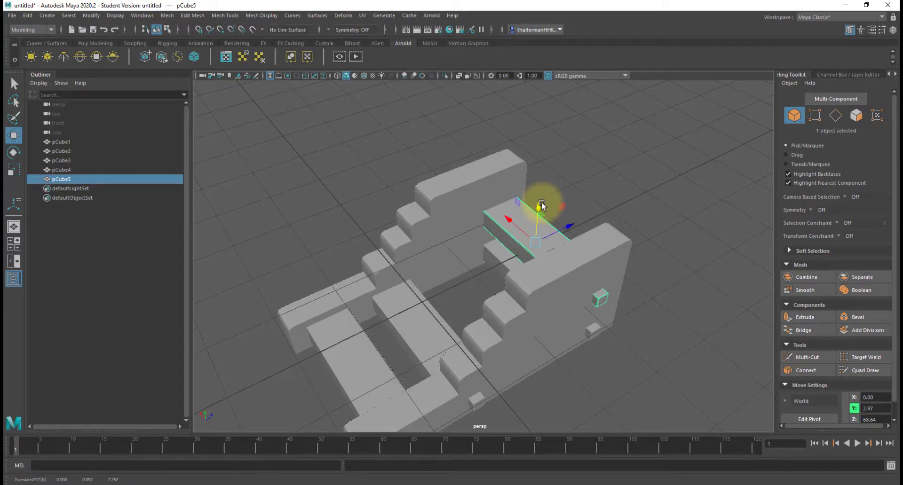
# Duplicate the upper rear beam and move the copy forward and down to about Z 20.60, Y -4.51 beneath the middle steps
pyautogui.hotkey('ctrl', 'd')
pyautogui.moveTo(570, 227); pyautogui.dragTo(507, 273)
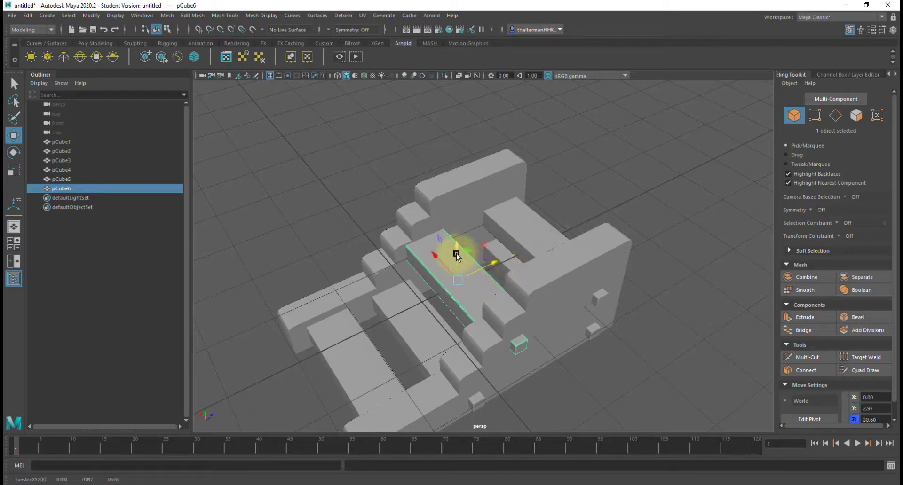
pyautogui.moveTo(456, 252); pyautogui.dragTo(566, 308)
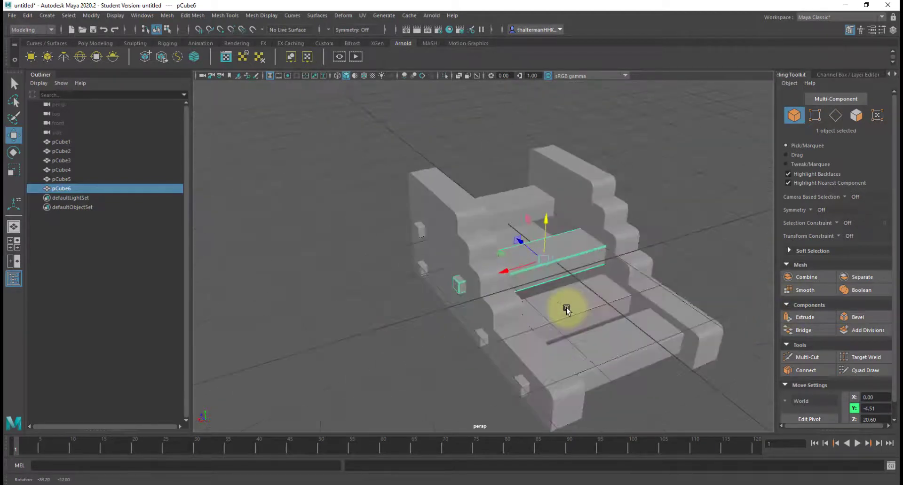
pyautogui.click(685, 237)
pyautogui.keyDown('alt'); pyautogui.moveTo(678, 258); pyautogui.dragTo(590, 237, button='middle'); pyautogui.keyUp('alt')
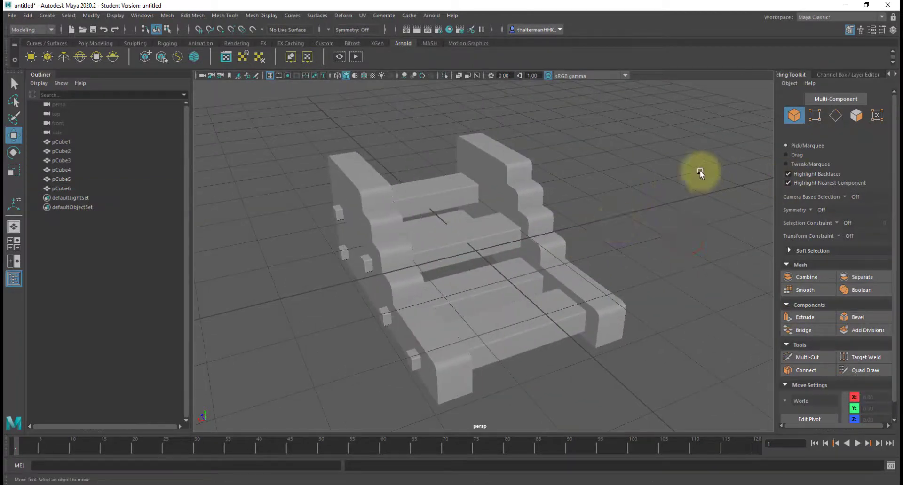
# Display wireframe lines over the shaded carriage and examine the edge layout of its sides and beams from several angles
pyautogui.press('4')
pyautogui.press('5')
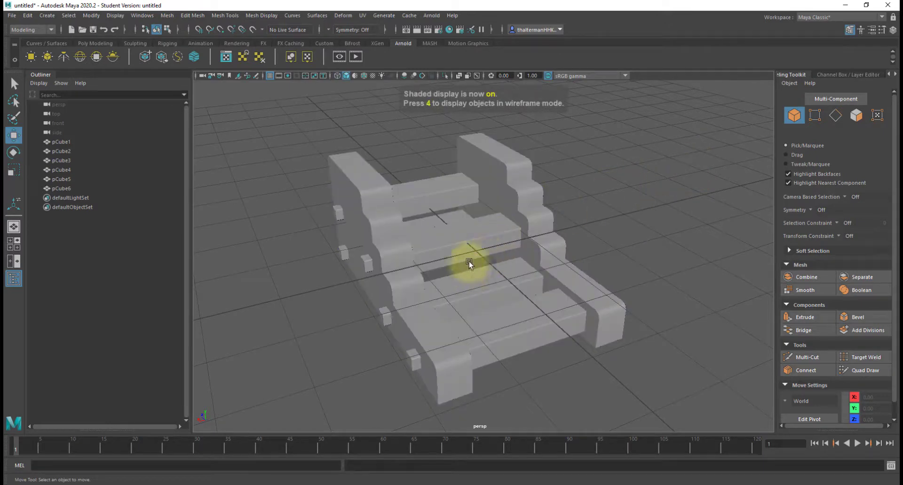
pyautogui.click(448, 264)
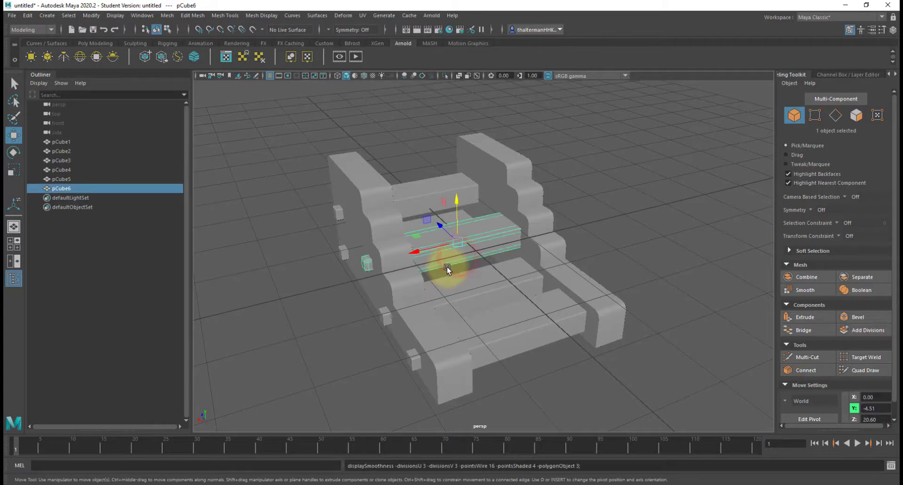
pyautogui.click(581, 250)
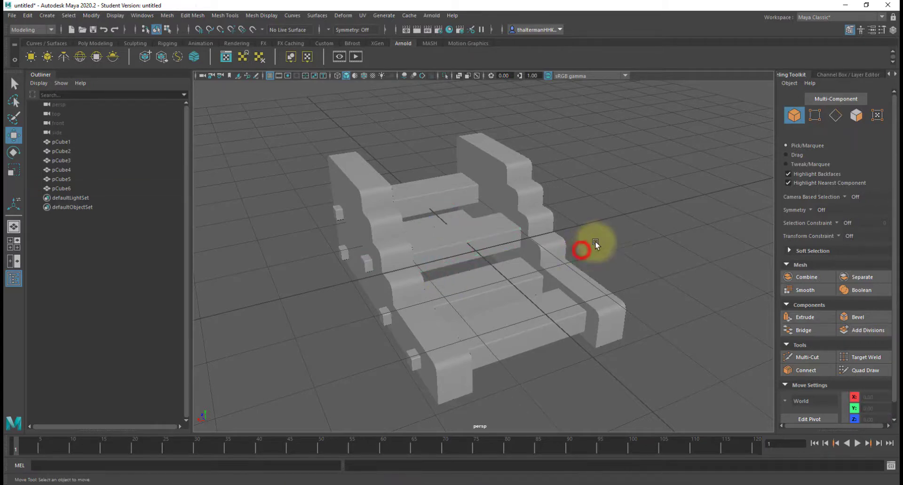
pyautogui.click(334, 75)
pyautogui.click(347, 76)
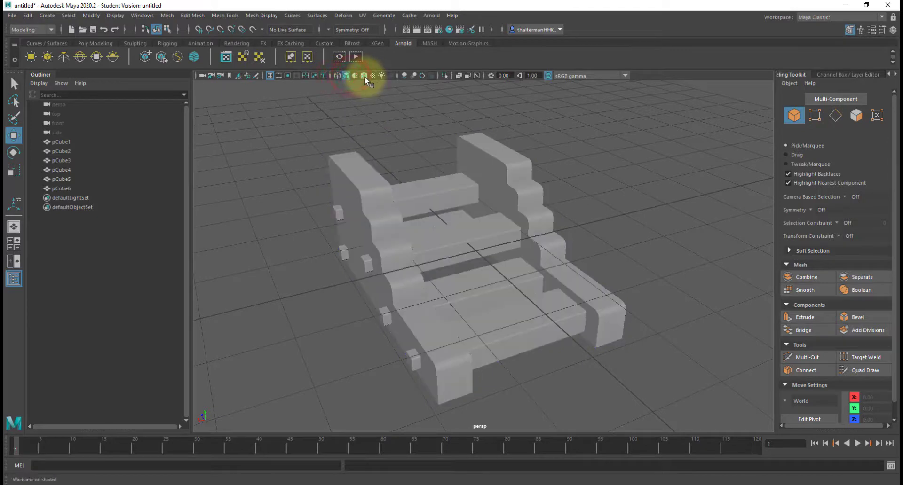
pyautogui.click(365, 76)
pyautogui.moveTo(601, 185)
pyautogui.keyDown('alt'); pyautogui.mouseDown()
pyautogui.moveTo(611, 254)
pyautogui.moveTo(522, 256)
pyautogui.moveTo(578, 260)
pyautogui.moveTo(556, 245)
pyautogui.moveTo(549, 246)
pyautogui.moveTo(627, 251)
pyautogui.moveTo(532, 261)
pyautogui.moveTo(528, 292)
pyautogui.moveTo(673, 259)
pyautogui.moveTo(627, 286)
pyautogui.moveTo(647, 302)
pyautogui.moveTo(522, 298)
pyautogui.moveTo(560, 263)
pyautogui.moveTo(509, 289)
pyautogui.moveTo(593, 289)
pyautogui.moveTo(637, 266)
pyautogui.moveTo(622, 299)
pyautogui.moveTo(655, 276)
pyautogui.moveTo(580, 263)
pyautogui.moveTo(570, 252)
pyautogui.moveTo(474, 247)
pyautogui.moveTo(474, 284)
pyautogui.moveTo(503, 292)
pyautogui.moveTo(494, 230)
pyautogui.mouseUp(); pyautogui.keyUp('alt')
pyautogui.scroll(3, 530, 257)
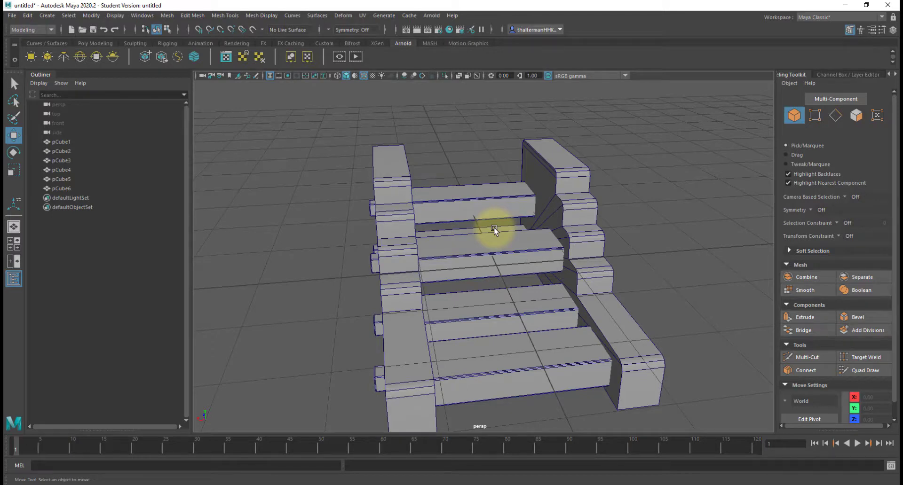
pyautogui.scroll(-2, 512, 342)
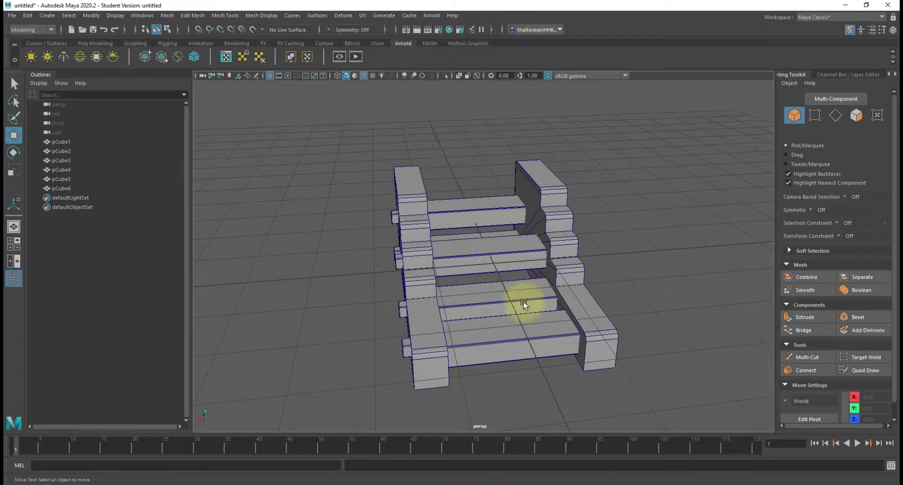
pyautogui.moveTo(470, 338)
pyautogui.keyDown('alt'); pyautogui.mouseDown()
pyautogui.moveTo(560, 348)
pyautogui.moveTo(544, 326)
pyautogui.moveTo(538, 345)
pyautogui.moveTo(518, 281)
pyautogui.mouseUp(); pyautogui.keyUp('alt')
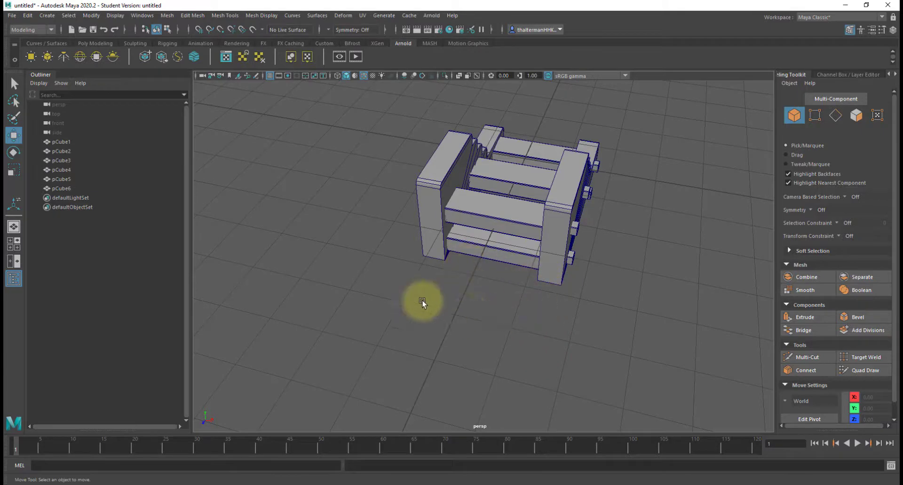
pyautogui.keyDown('alt'); pyautogui.moveTo(584, 322); pyautogui.dragTo(437, 306); pyautogui.keyUp('alt')
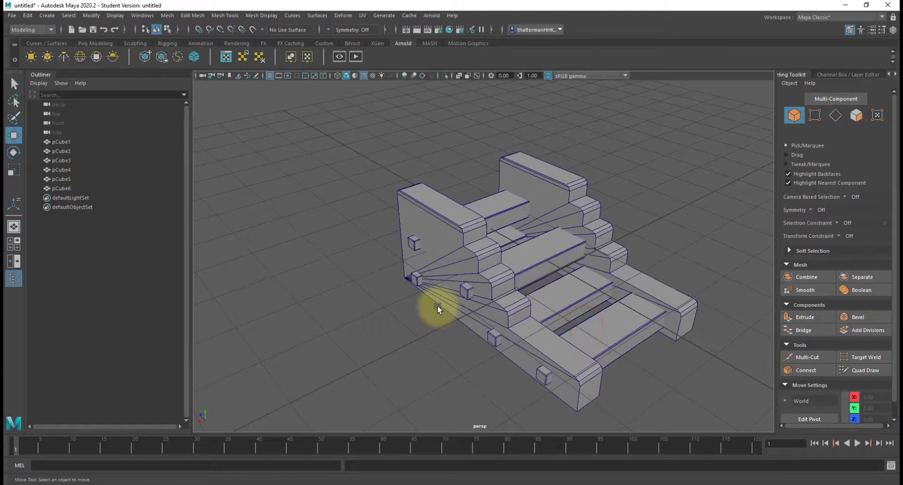